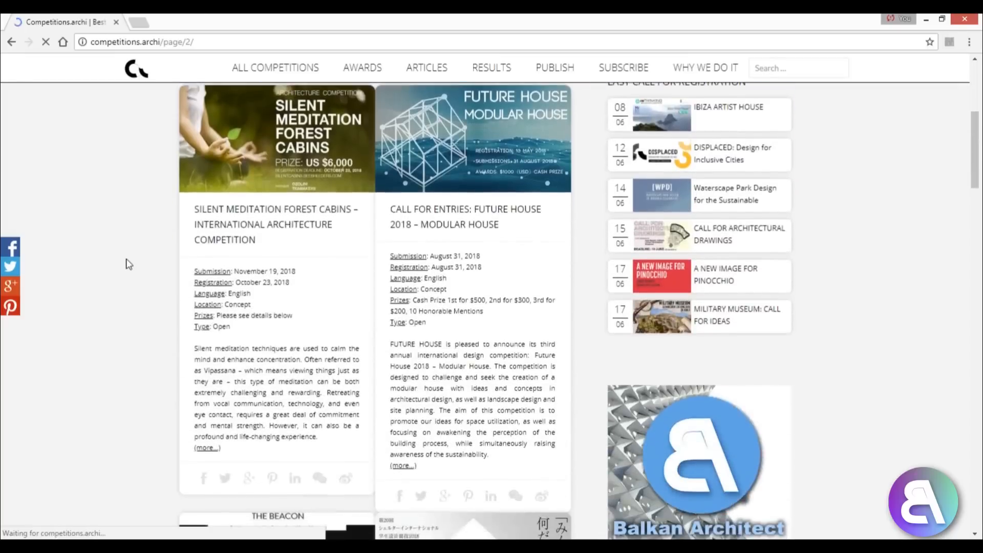
Open the Awards category on competitions.archi and look through the listed award competitions
scroll(129, 263, up, 8)
scroll(129, 264, up, 10)
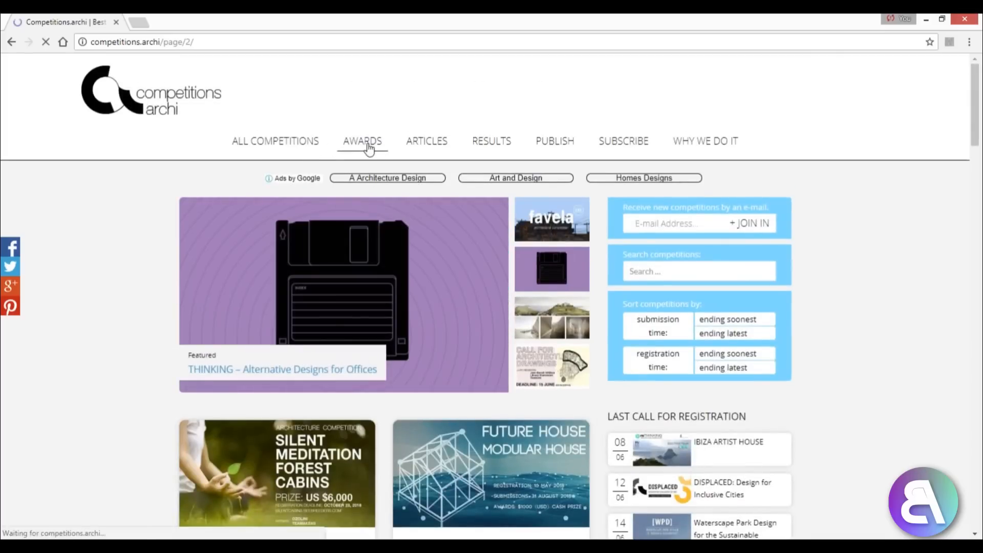
scroll(370, 215, down, 15)
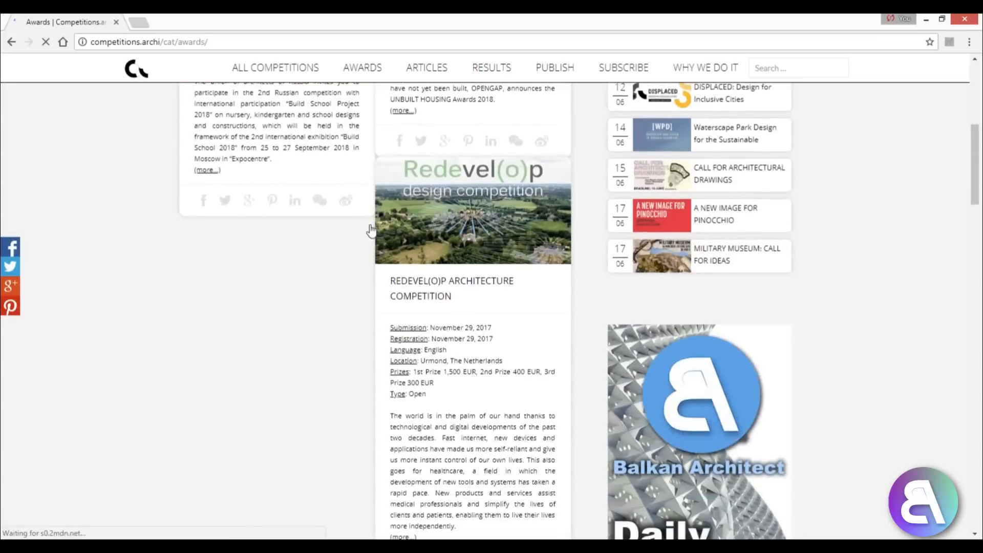
scroll(369, 225, up, 5)
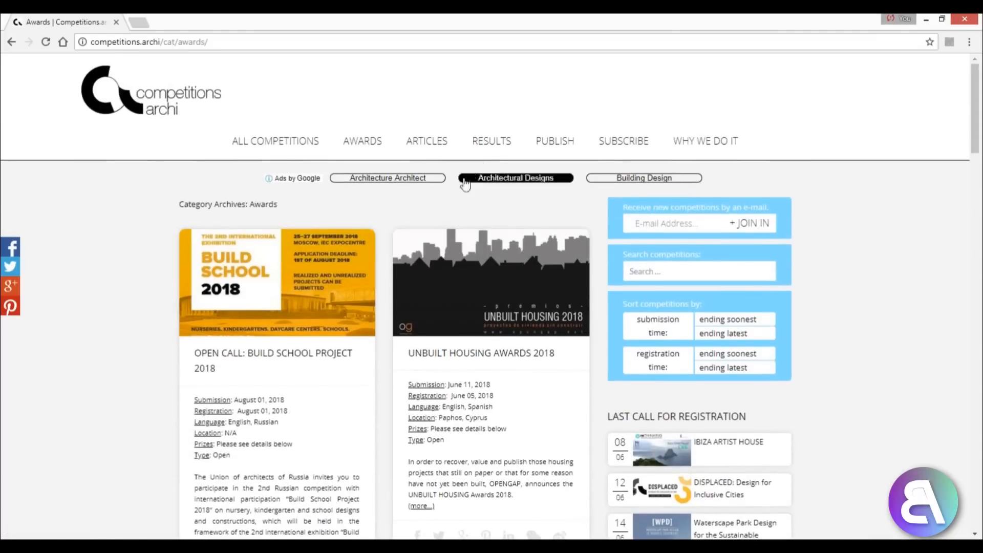
Open the Art Prison competition winners from the Results category and look through the prize-winning projects
click(489, 145)
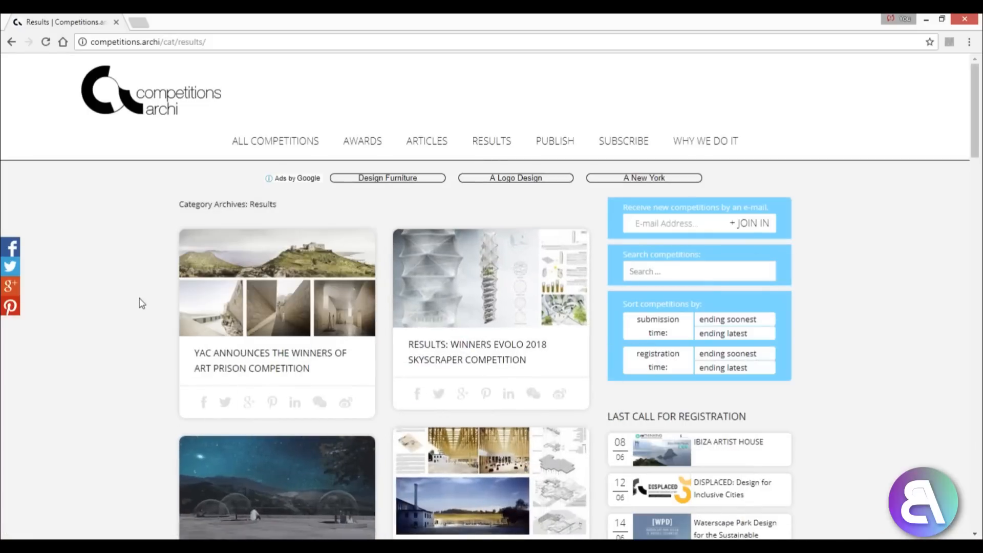
click(226, 303)
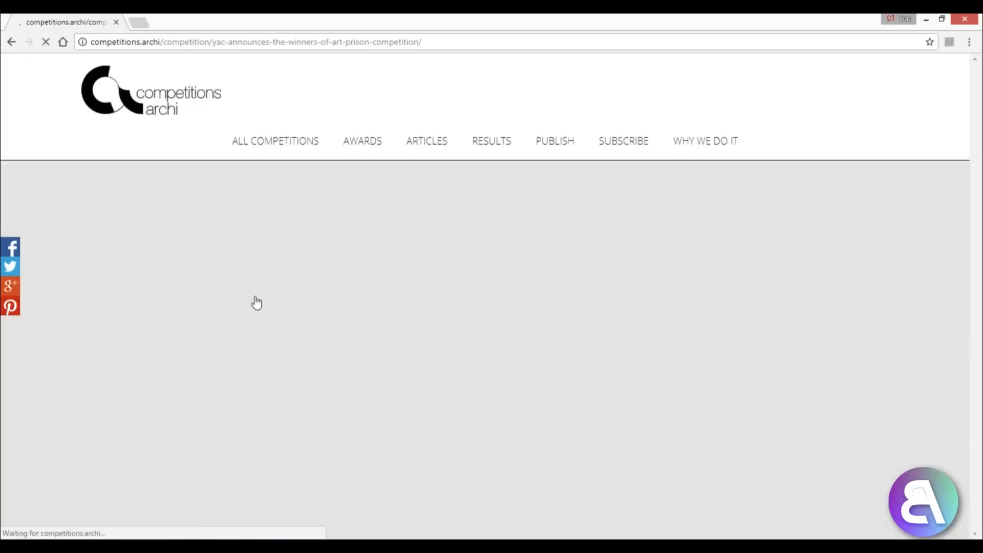
scroll(256, 302, down, 10)
scroll(256, 303, down, 3)
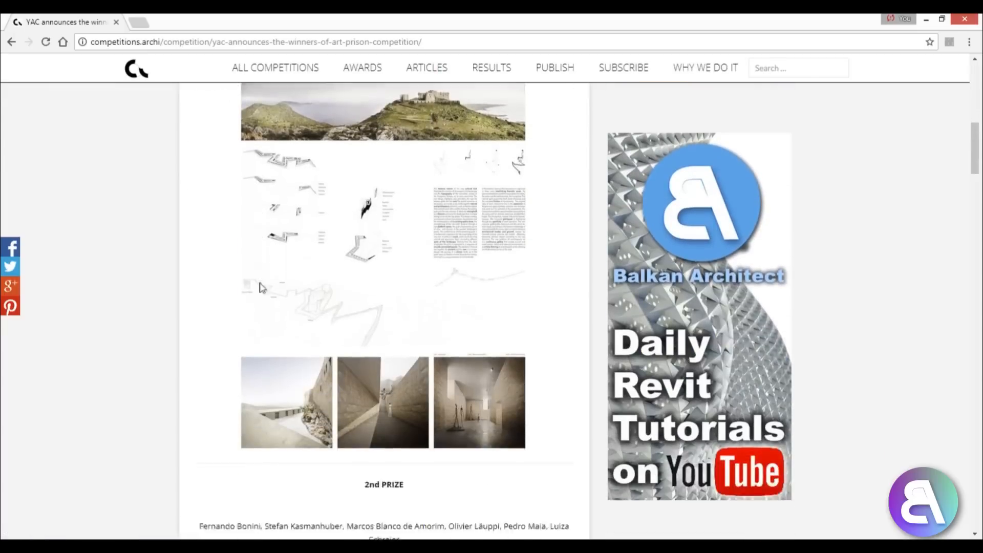
scroll(299, 367, down, 18)
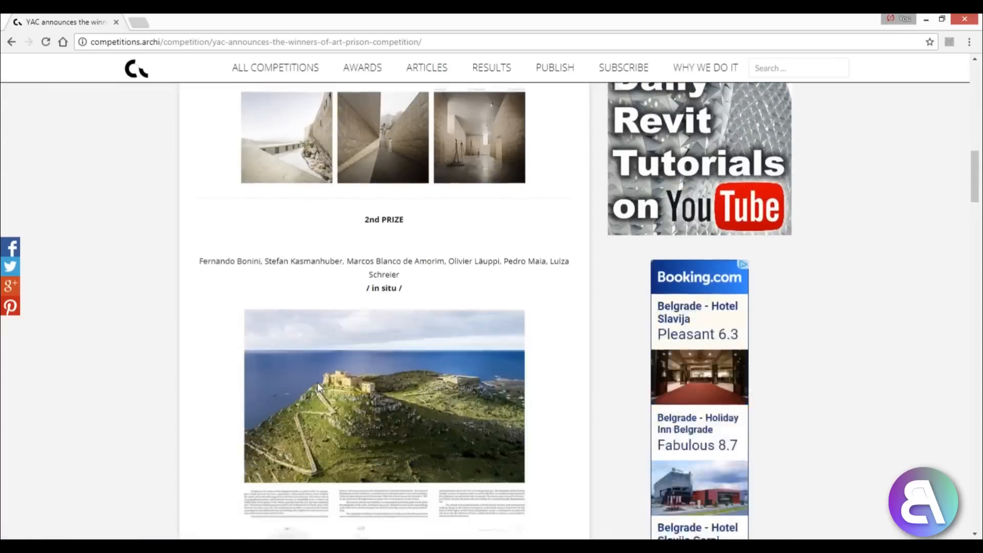
scroll(317, 388, down, 12)
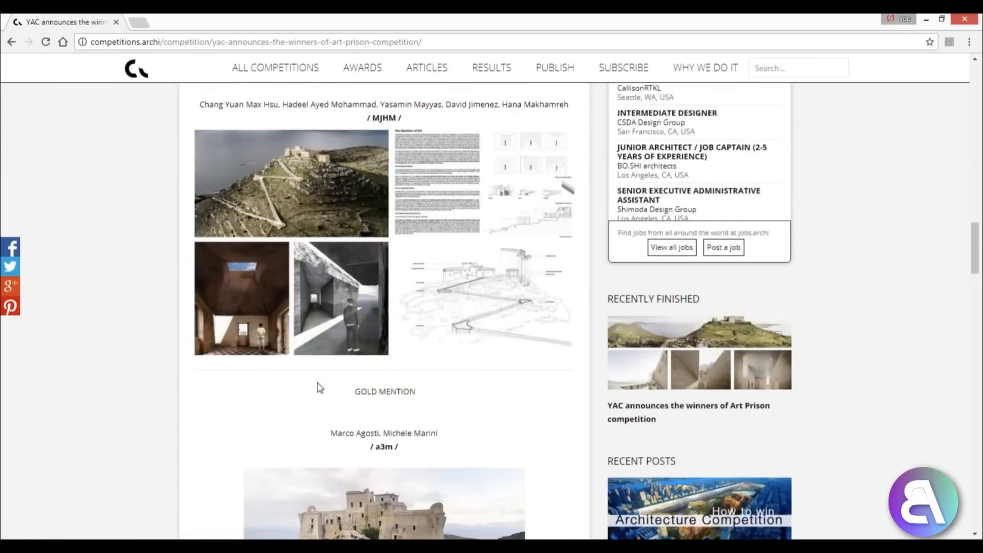
scroll(317, 387, down, 16)
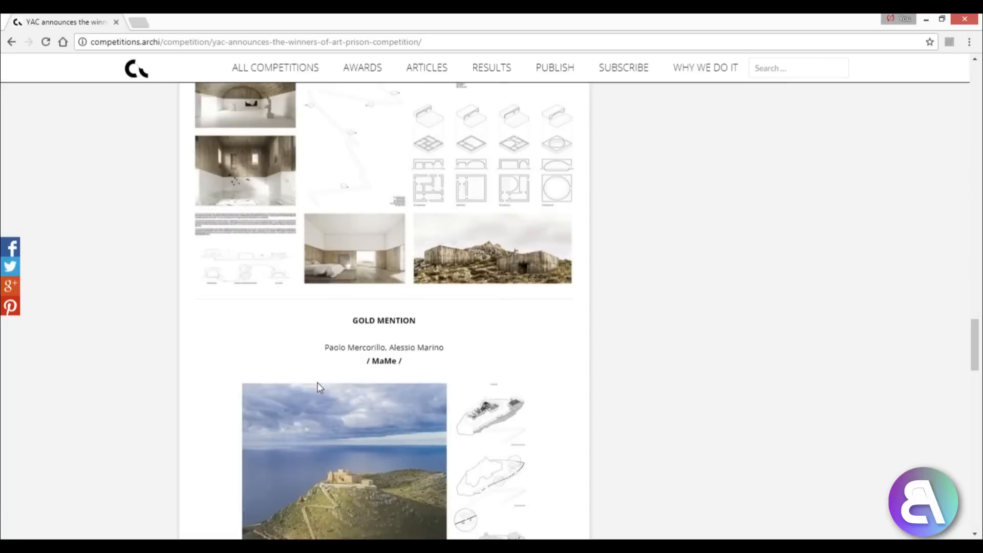
scroll(317, 388, down, 11)
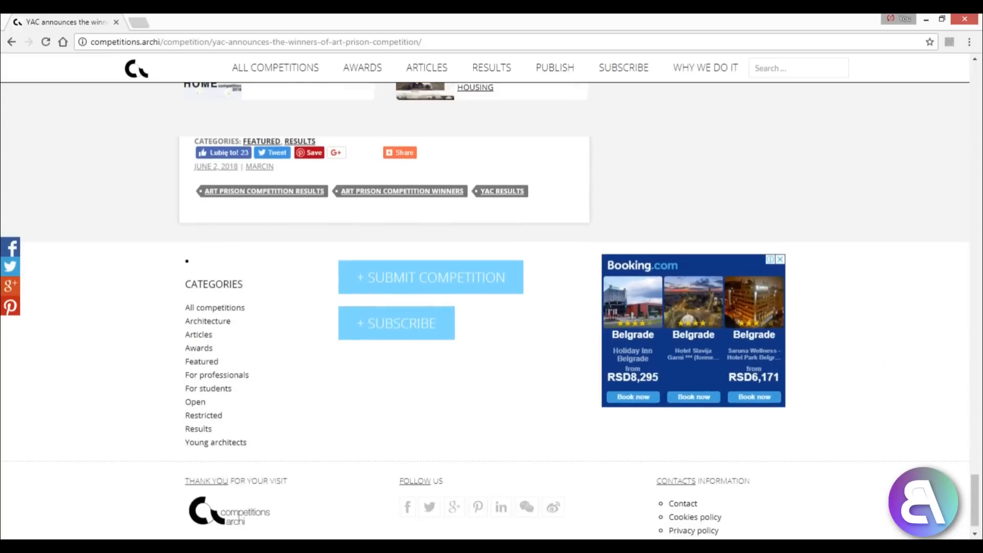
scroll(241, 413, up, 20)
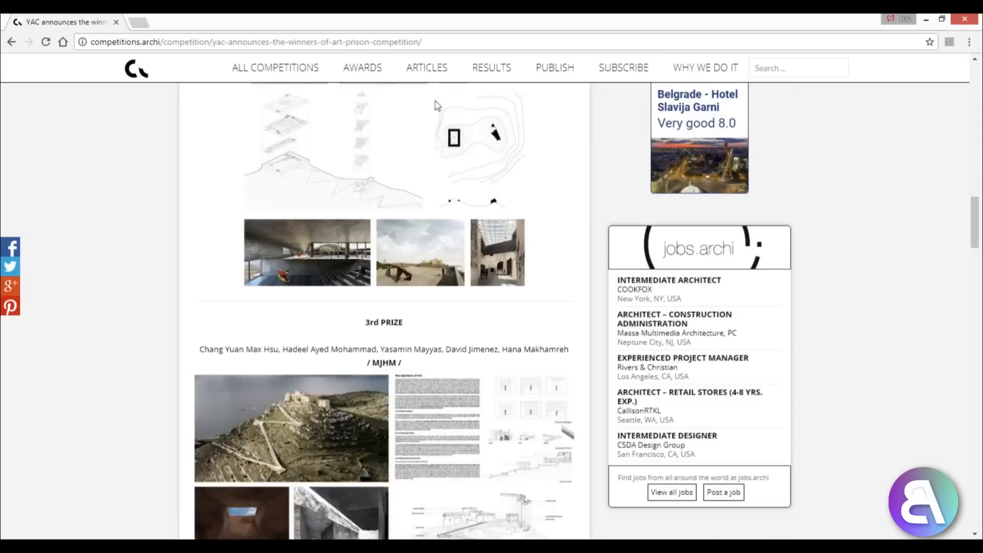
Open the Articles category and look through its posts on architecture competitions
click(433, 73)
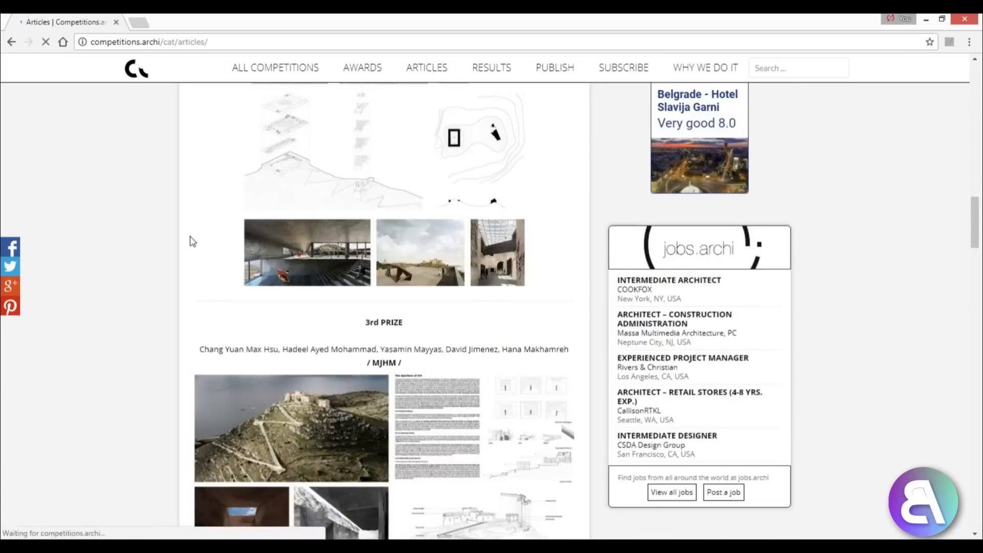
scroll(160, 248, down, 6)
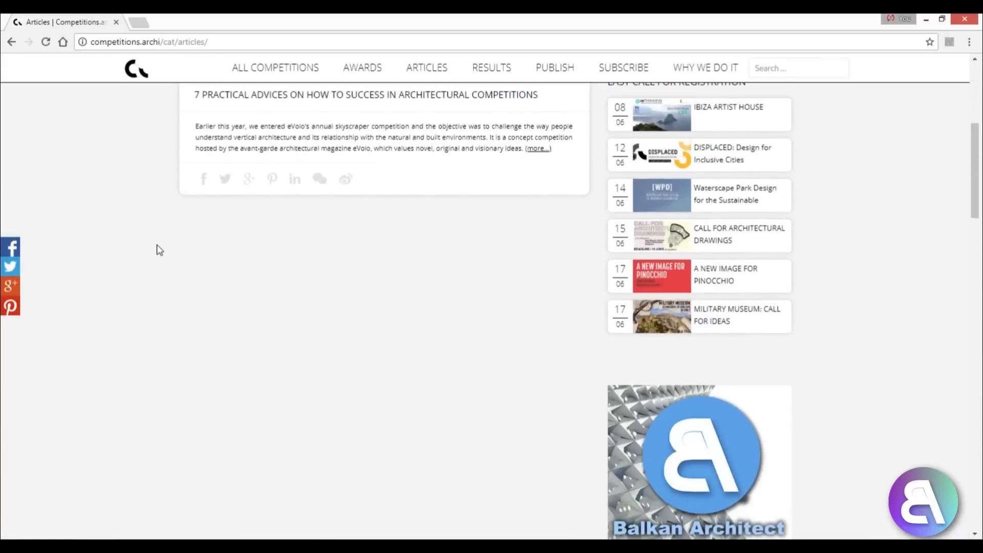
scroll(159, 250, down, 8)
scroll(159, 250, up, 15)
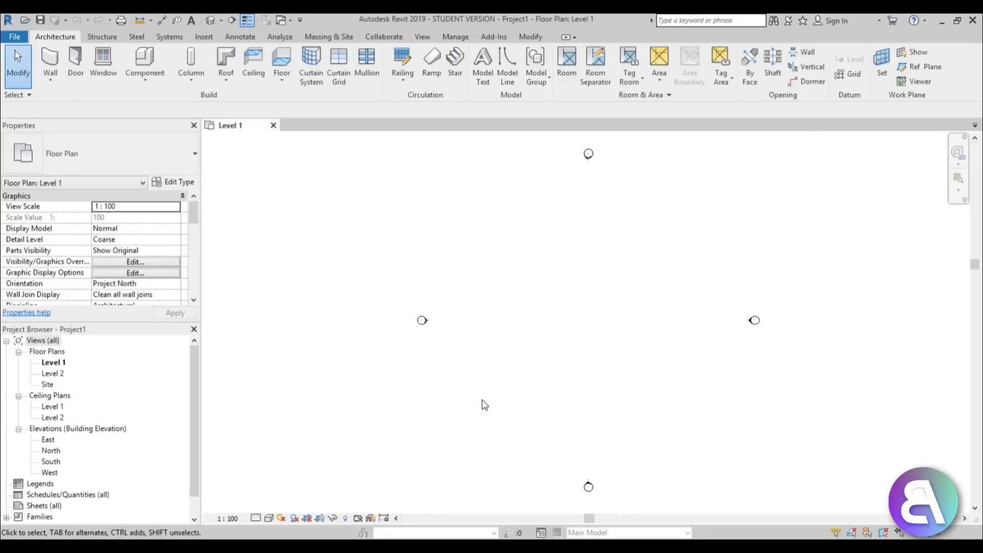
Switch to Revit and set the project's length units to meters
key(u)
key(n)
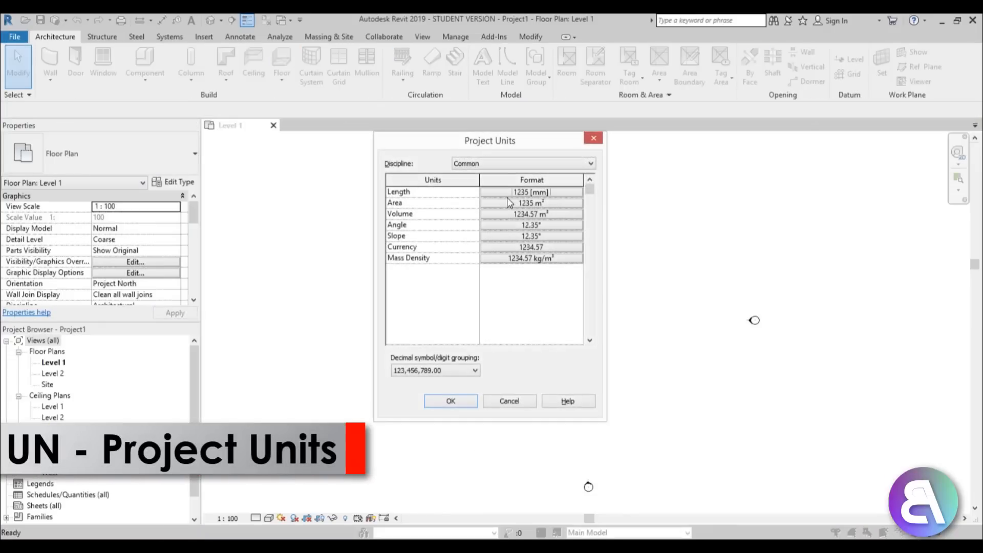
click(511, 192)
click(527, 214)
click(504, 254)
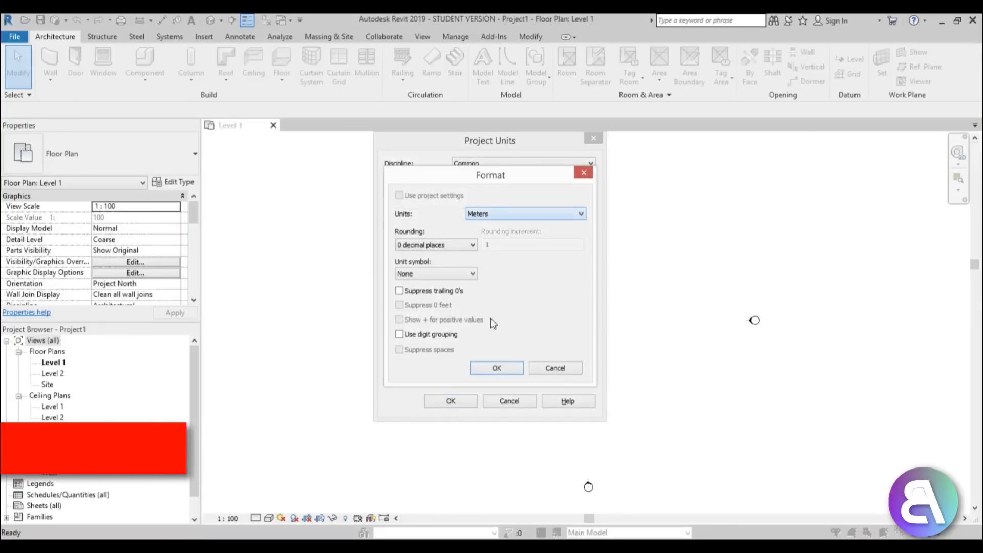
click(496, 368)
click(450, 400)
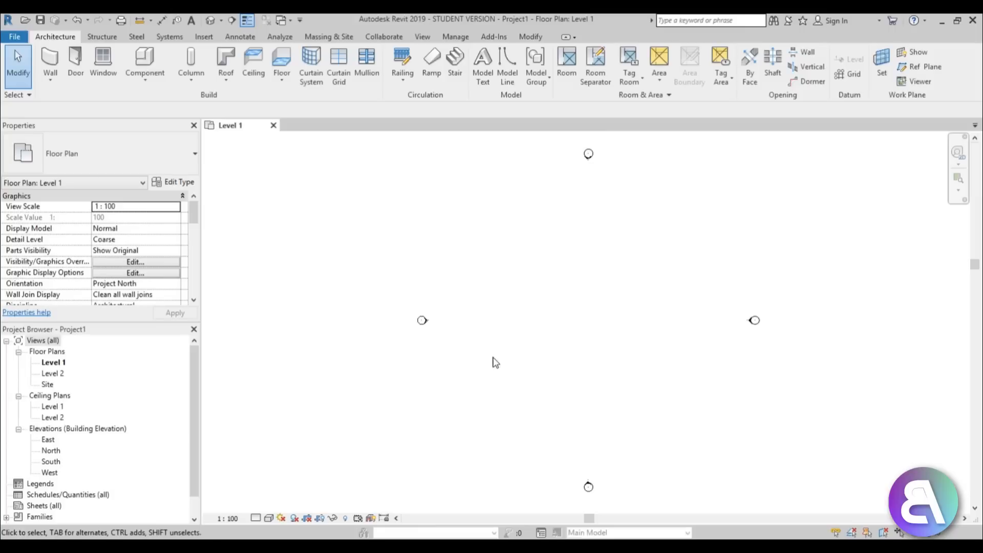
Open the South elevation and set its view scale to 1:200
middle_drag(492, 357, 456, 353)
double_click(50, 461)
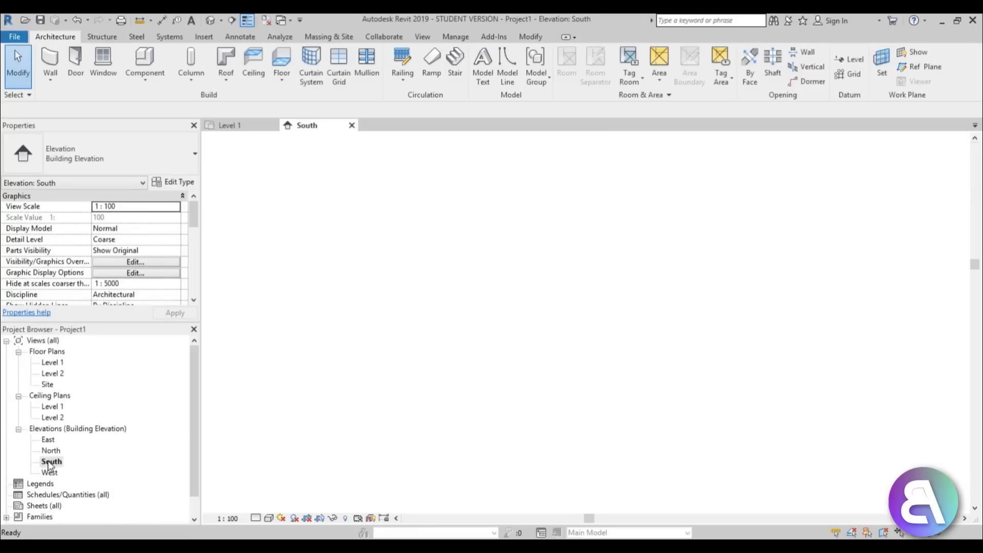
scroll(553, 300, up, 3)
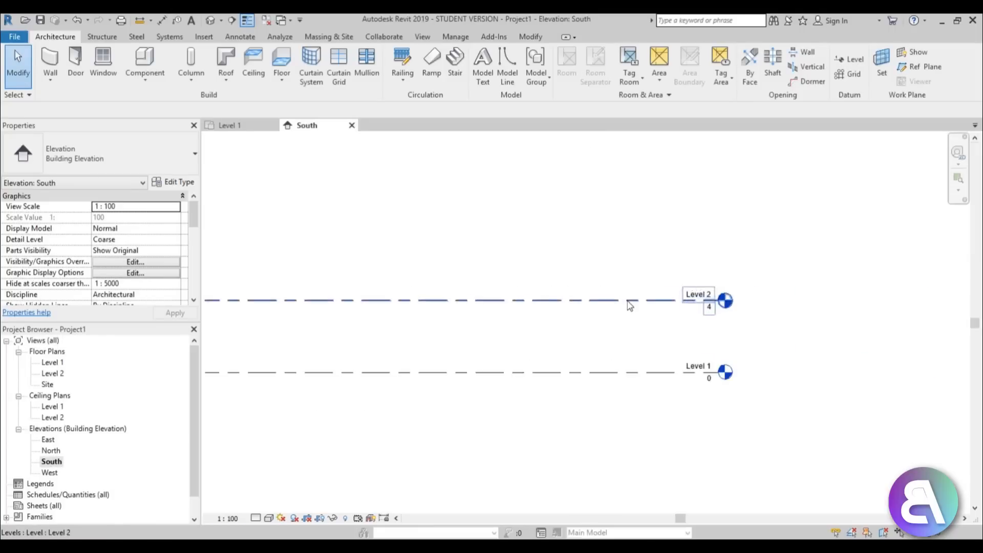
scroll(624, 302, down, 1)
click(231, 518)
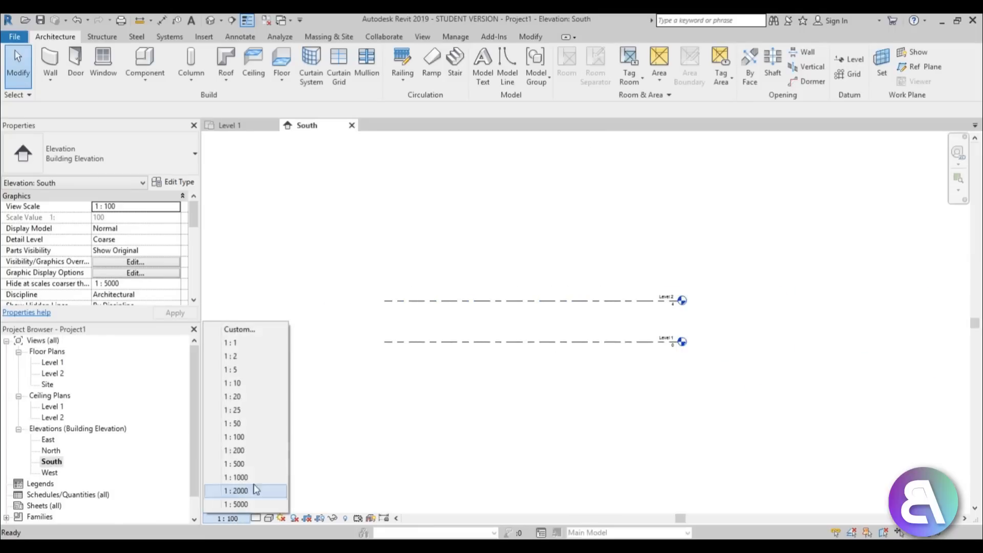
click(260, 451)
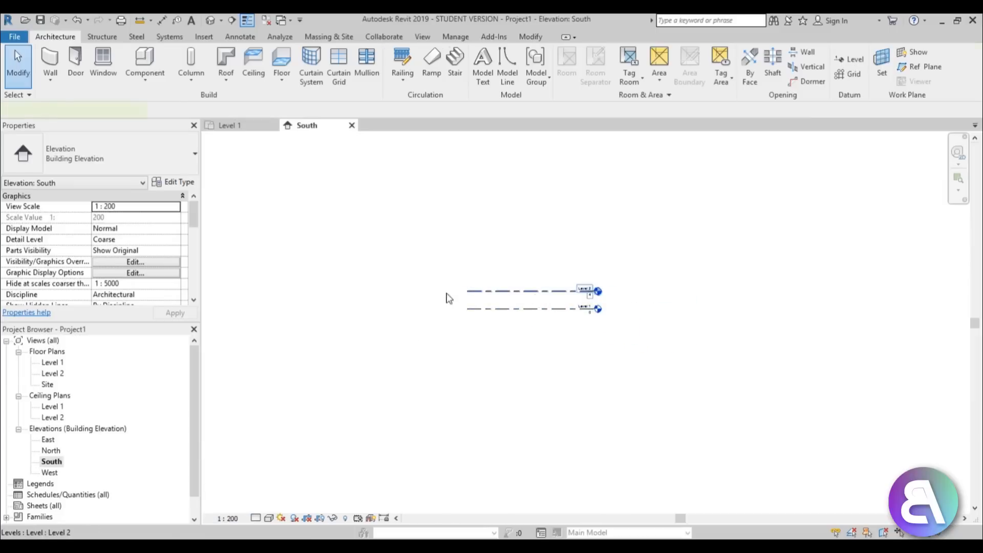
Extend the Level 1 and Level 2 lines outward at both ends in the South elevation
drag(466, 290, 270, 310)
scroll(592, 292, up, 3)
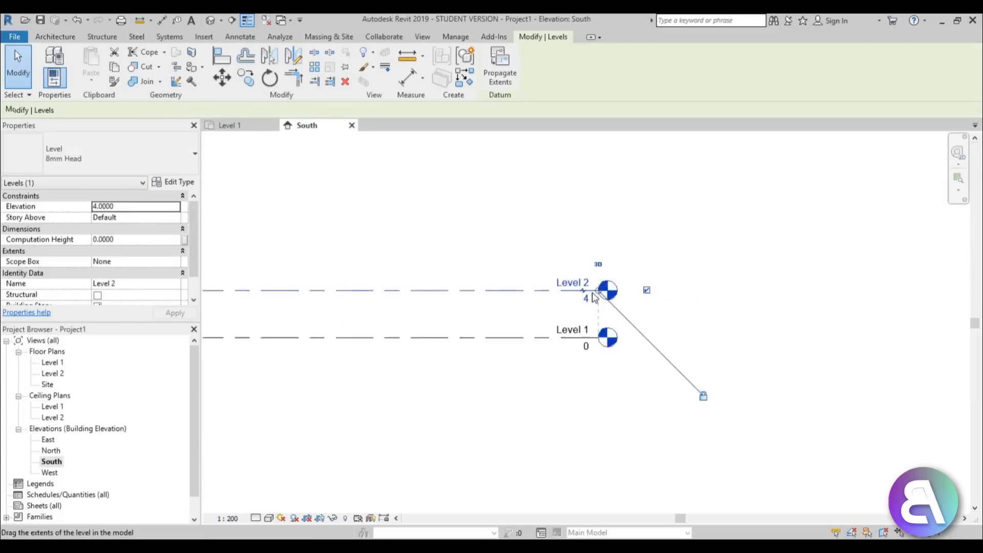
scroll(592, 293, up, 1)
drag(600, 291, 658, 284)
scroll(635, 287, down, 7)
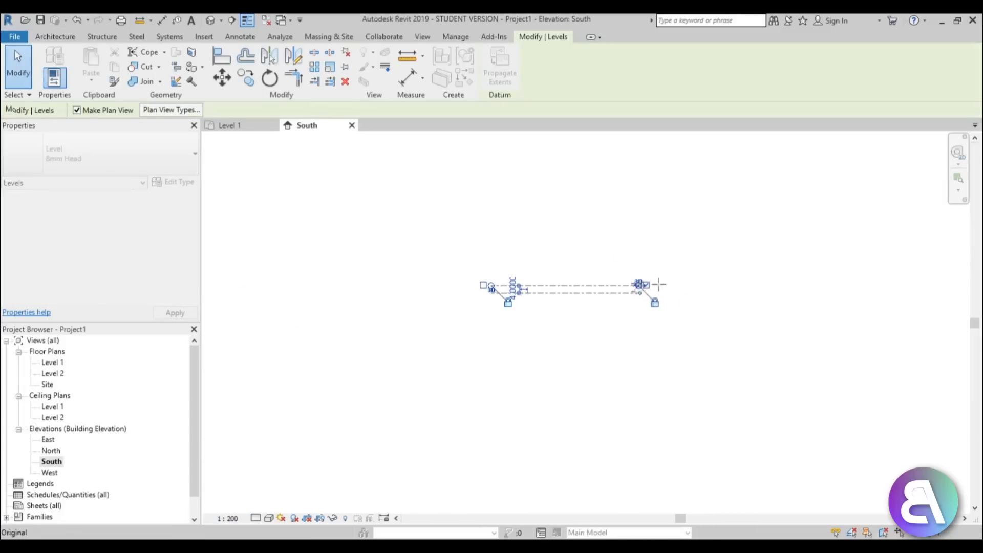
click(686, 324)
scroll(669, 302, up, 2)
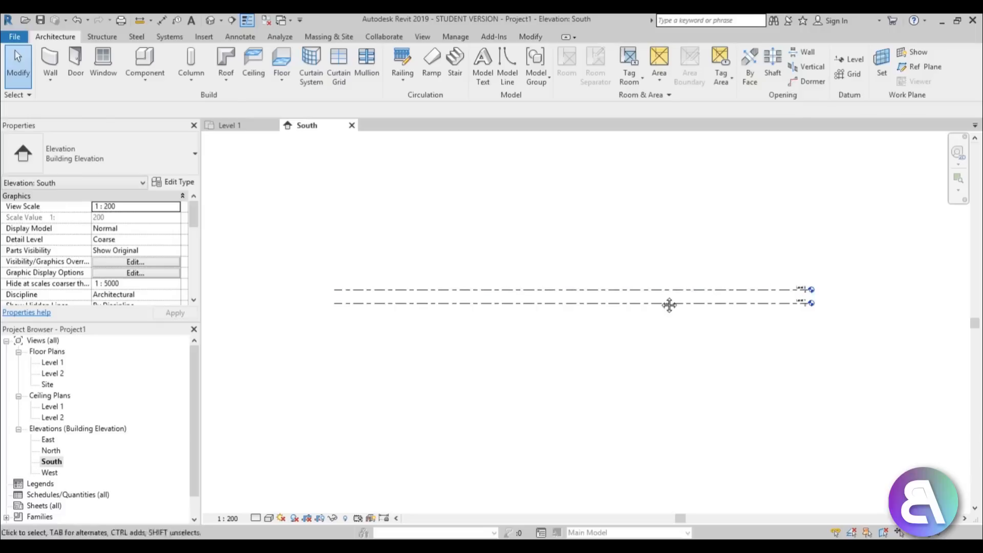
Move the four elevation markers farther out from the center in the Level 1 floor plan
double_click(52, 363)
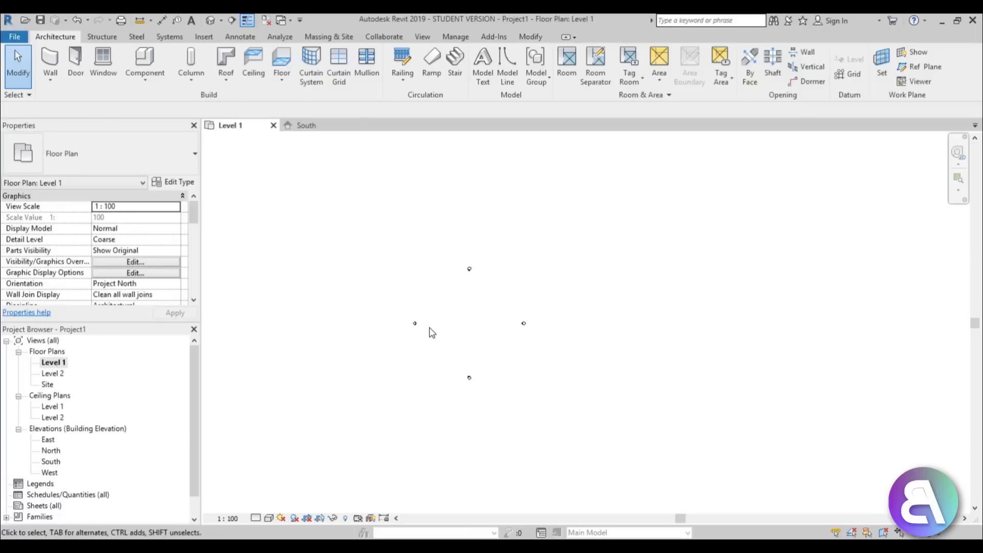
scroll(429, 328, down, 2)
mouse_move(402, 308)
mouse_down()
mouse_move(429, 338)
mouse_move(296, 328)
mouse_up()
drag(491, 324, 613, 327)
drag(455, 384, 455, 458)
mouse_move(432, 275)
mouse_down()
mouse_move(476, 314)
mouse_move(456, 228)
mouse_up()
click(399, 266)
Import the image 141abc721cb044db4cc31cb7ea8f6ba1.jpg from the Desktop into the South elevation and place it over the middle of the level lines
double_click(51, 460)
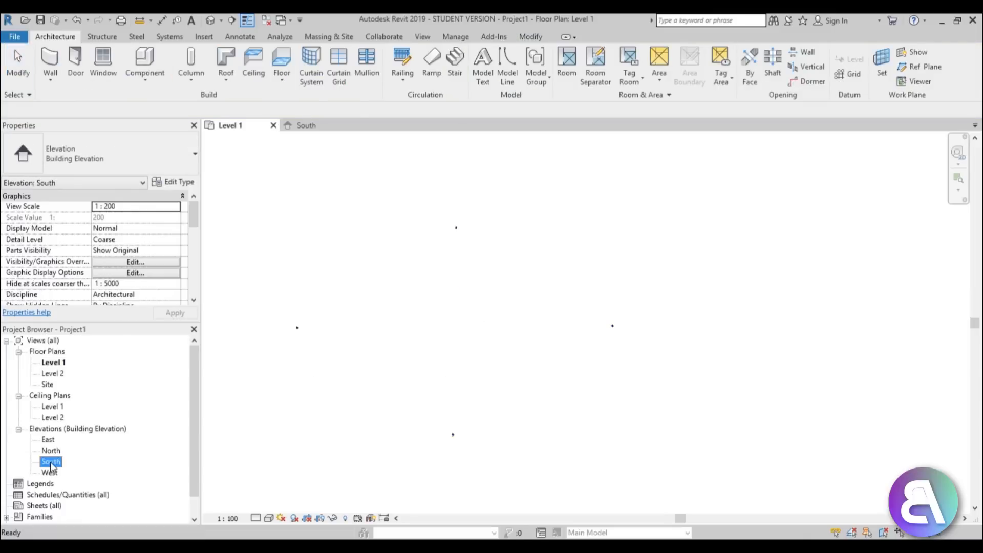
scroll(494, 300, up, 1)
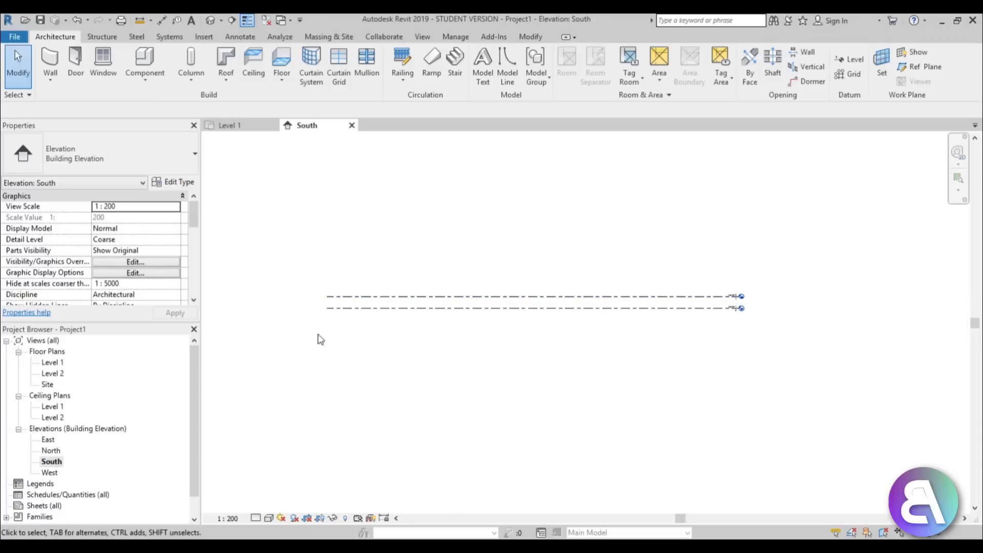
middle_drag(530, 299, 527, 295)
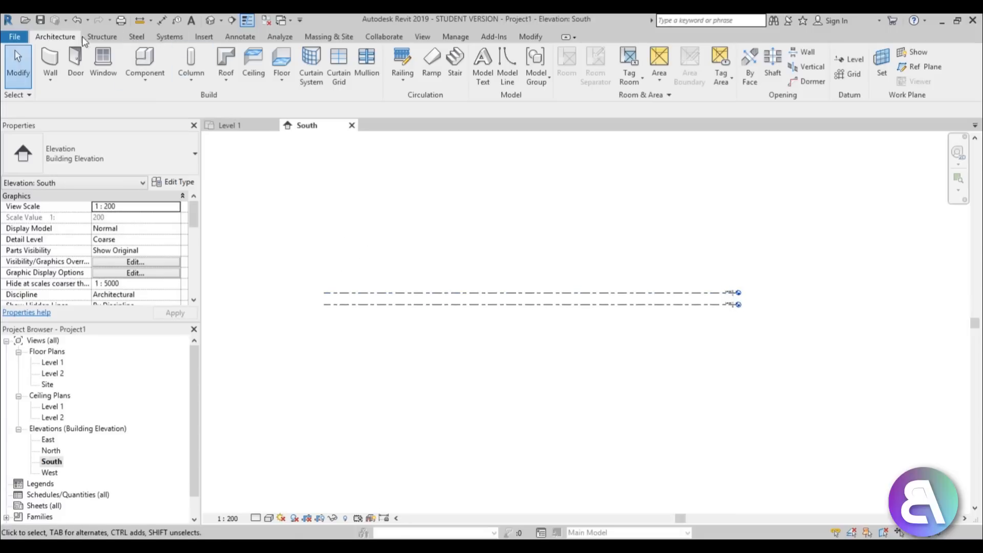
click(212, 40)
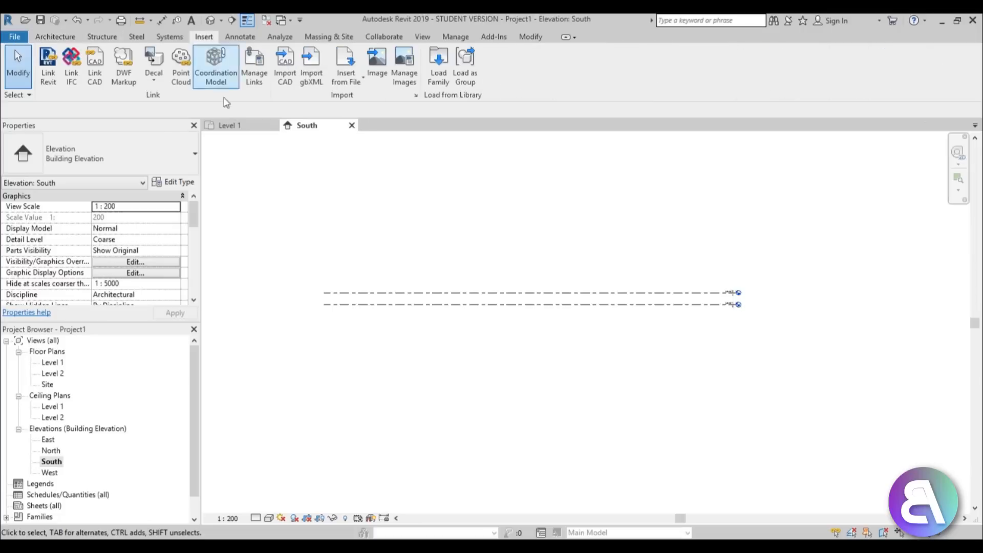
click(378, 78)
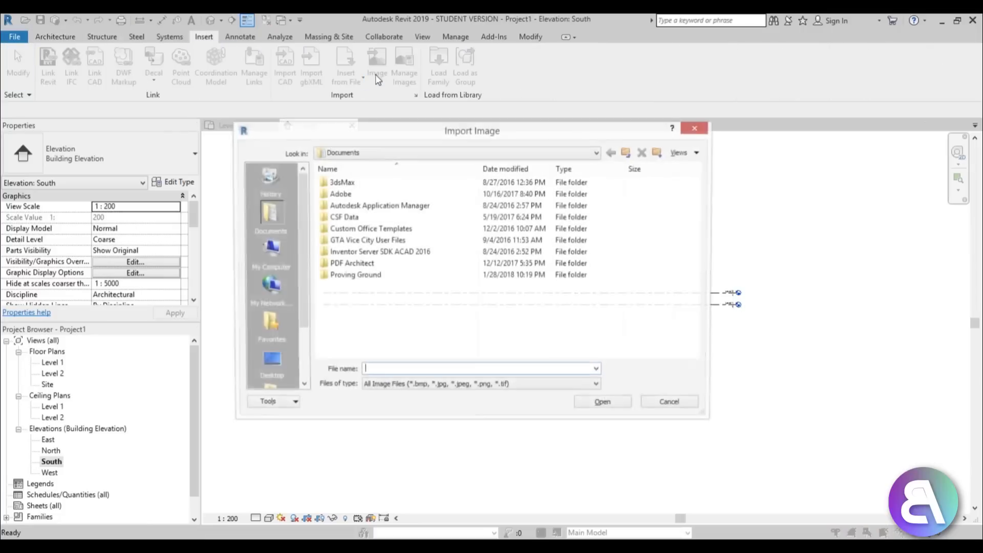
click(271, 373)
click(358, 253)
click(604, 404)
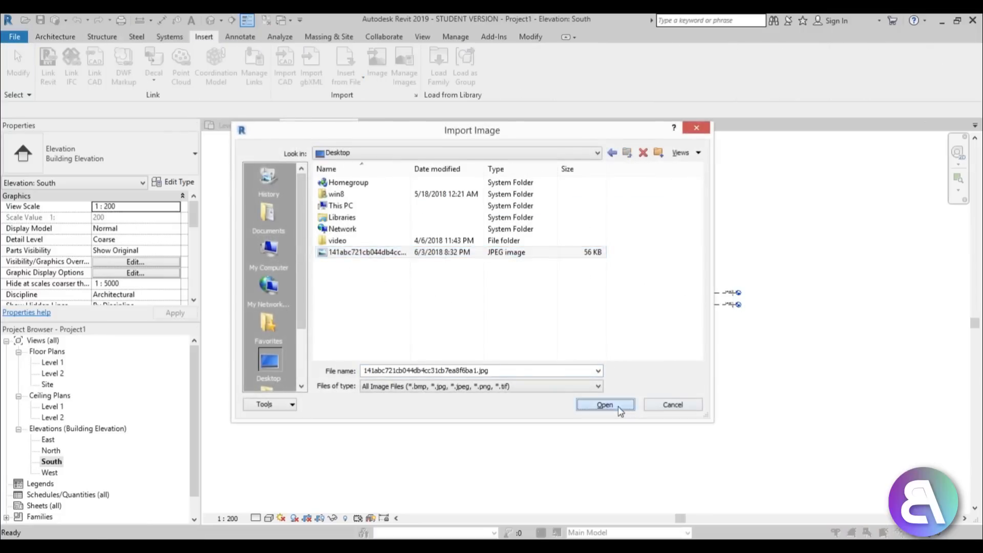
click(524, 303)
click(490, 379)
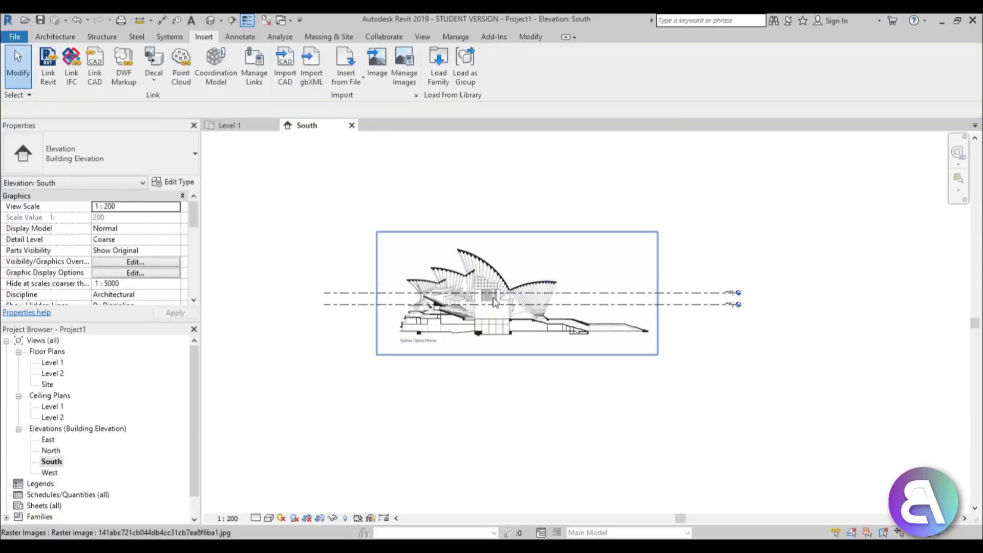
Nudge the Sydney Opera House image down in small increments to align the building's base with the Level 1 line
click(488, 257)
scroll(488, 257, up, 2)
scroll(487, 257, up, 2)
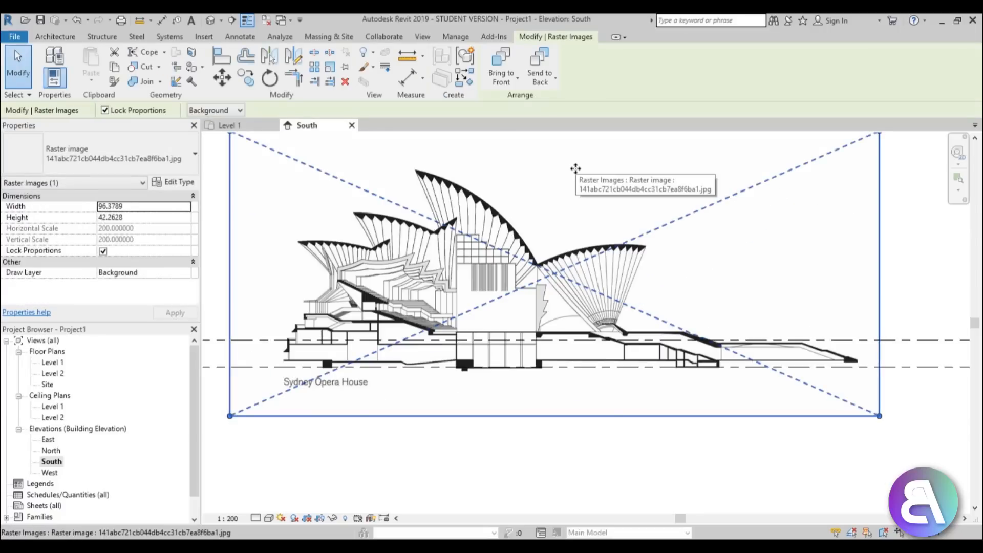
key(Down)
key(Down)
key(Down)
key(Down)
key(Down)
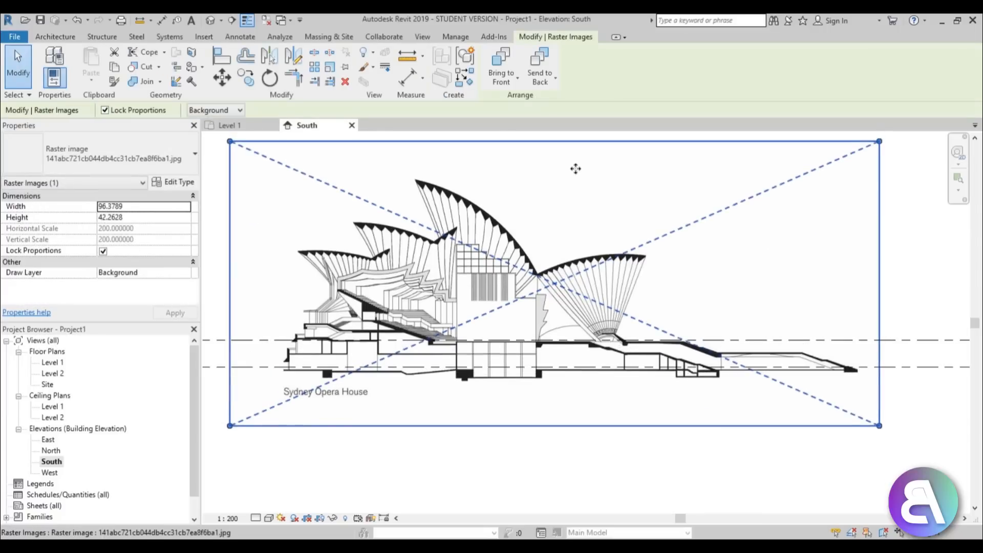
key(Up)
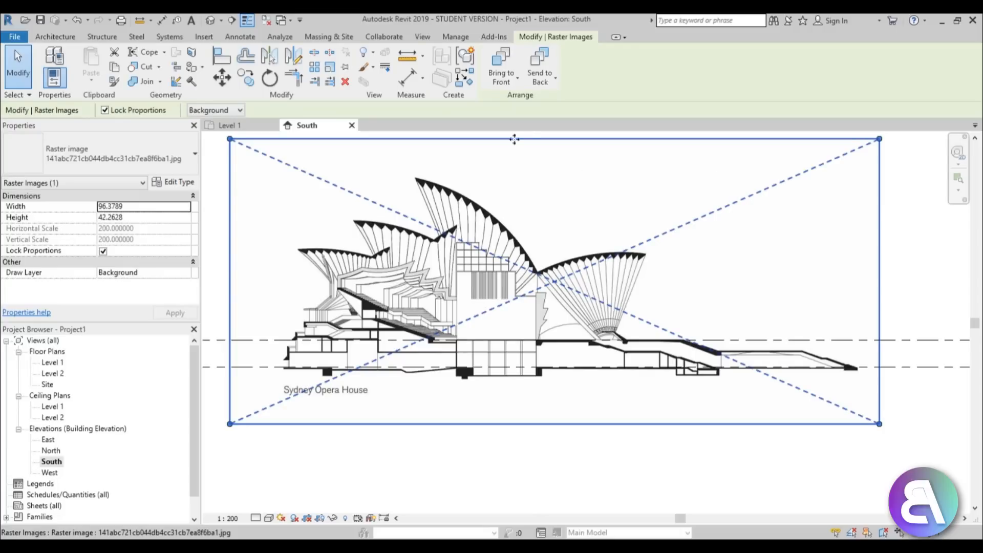
Scale the Sydney Opera House image graphically from the Level 2 line to the tallest shell's tip, with a new length of 65
key(r)
key(e)
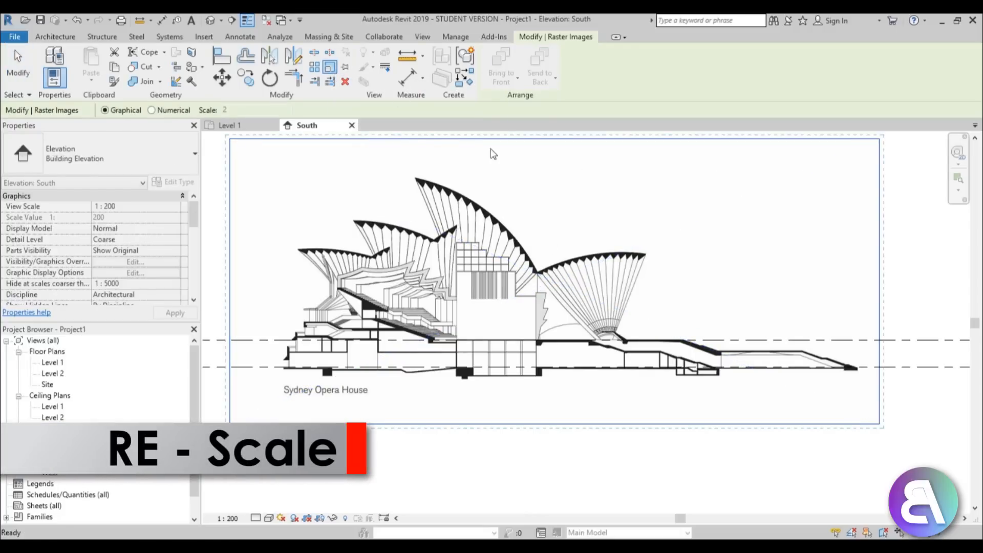
click(426, 340)
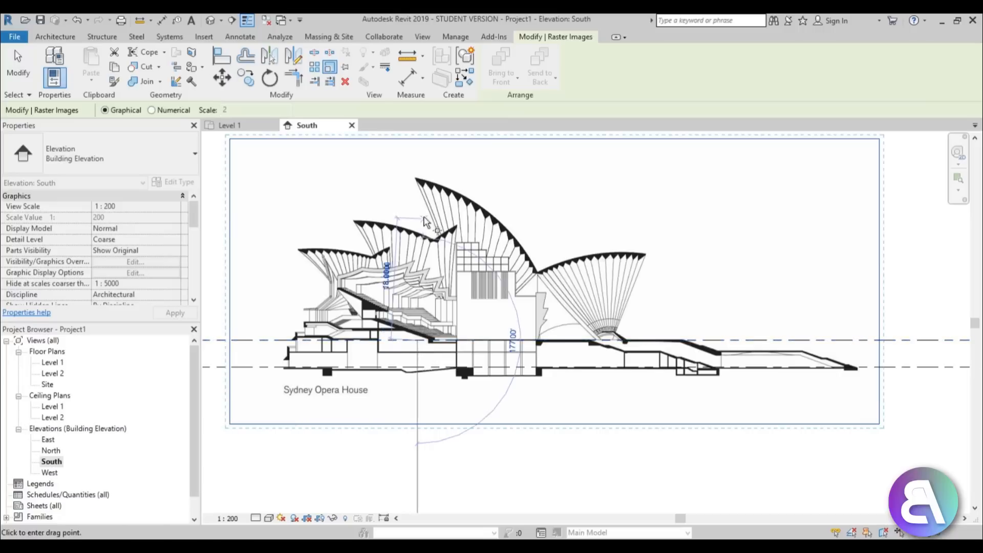
click(417, 179)
scroll(417, 180, down, 3)
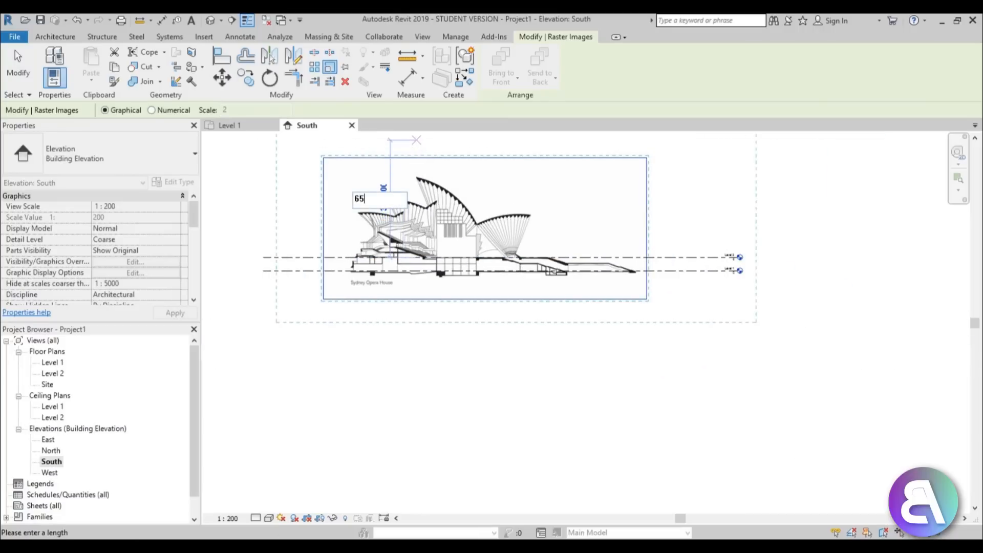
key(Return)
scroll(580, 349, down, 3)
scroll(579, 349, up, 5)
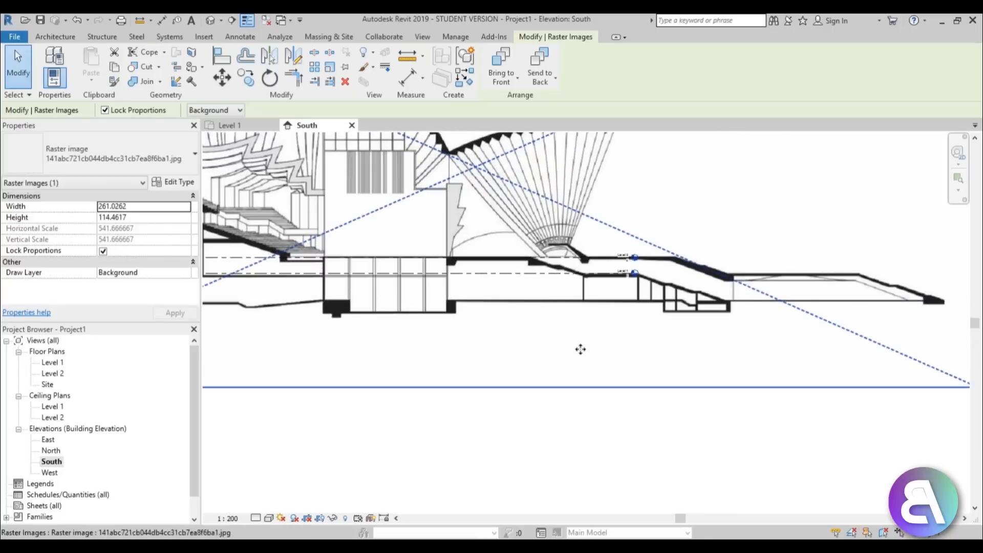
click(500, 406)
Extend the Level 1 and Level 2 lines outward at both ends to span the full width of the enlarged image
scroll(500, 405, down, 2)
click(522, 316)
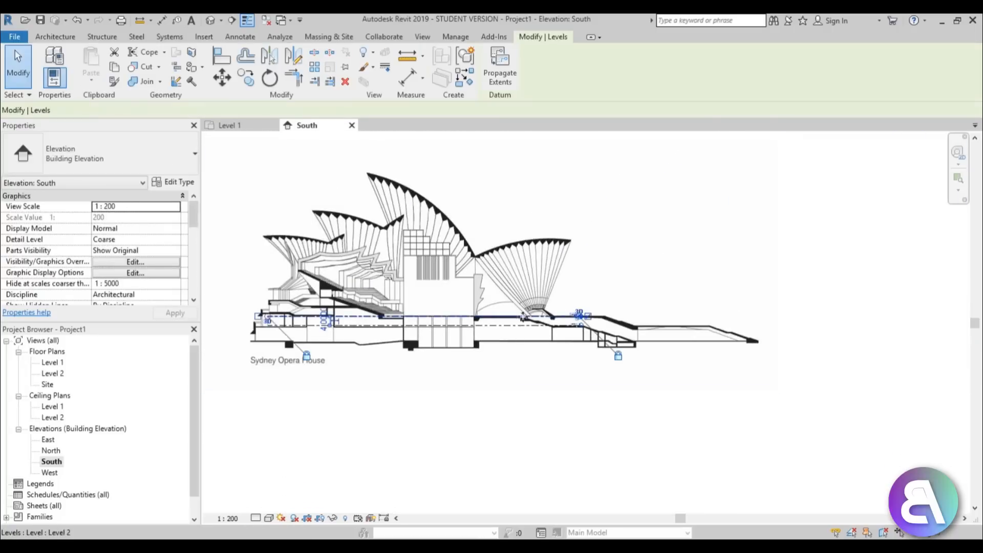
scroll(577, 317, up, 5)
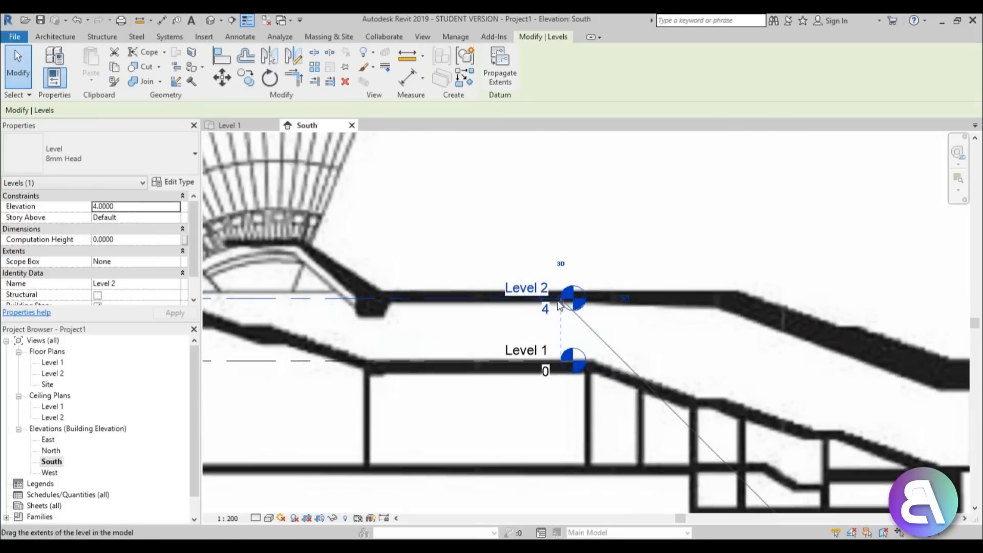
scroll(636, 307, down, 6)
drag(560, 299, 775, 320)
scroll(393, 311, up, 6)
drag(393, 317, 266, 316)
scroll(270, 317, down, 5)
middle_drag(350, 268, 348, 282)
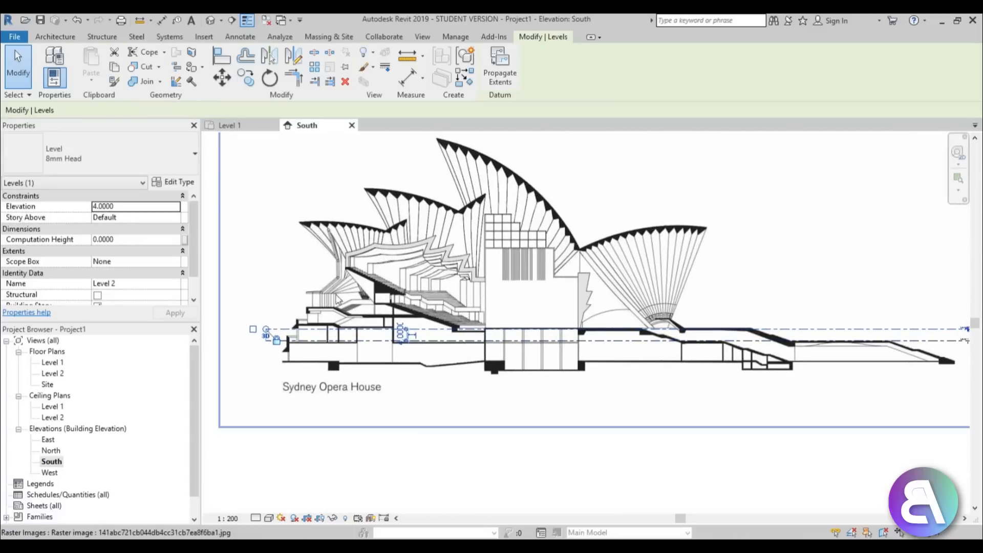
scroll(337, 298, down, 3)
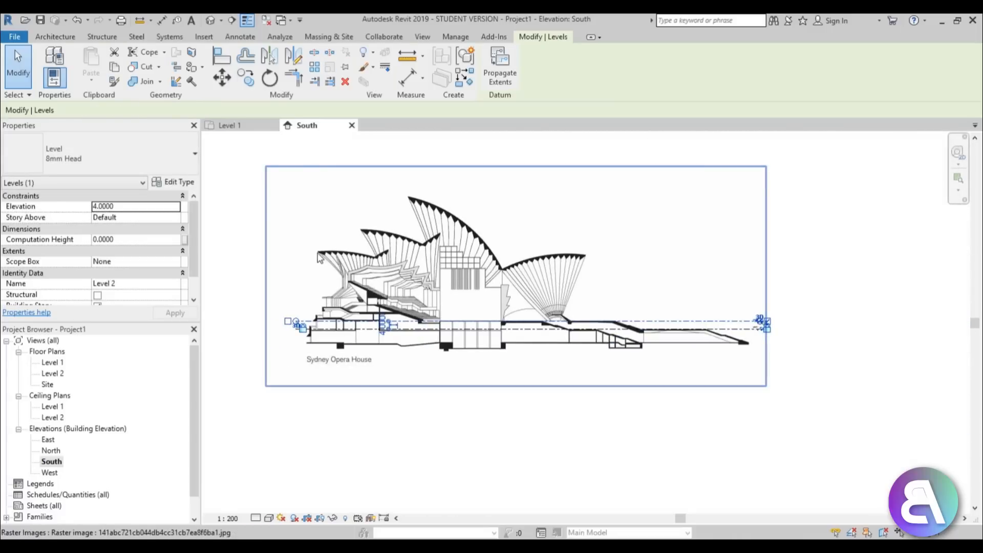
click(487, 402)
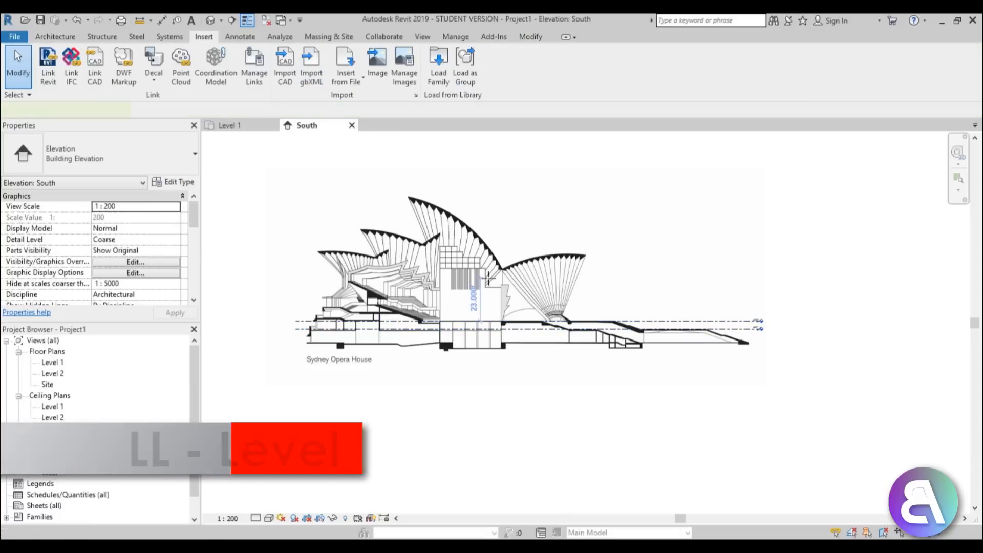
Draw a new level across the building at the tip of the smallest shell, matching the existing levels' ends
key(l)
key(l)
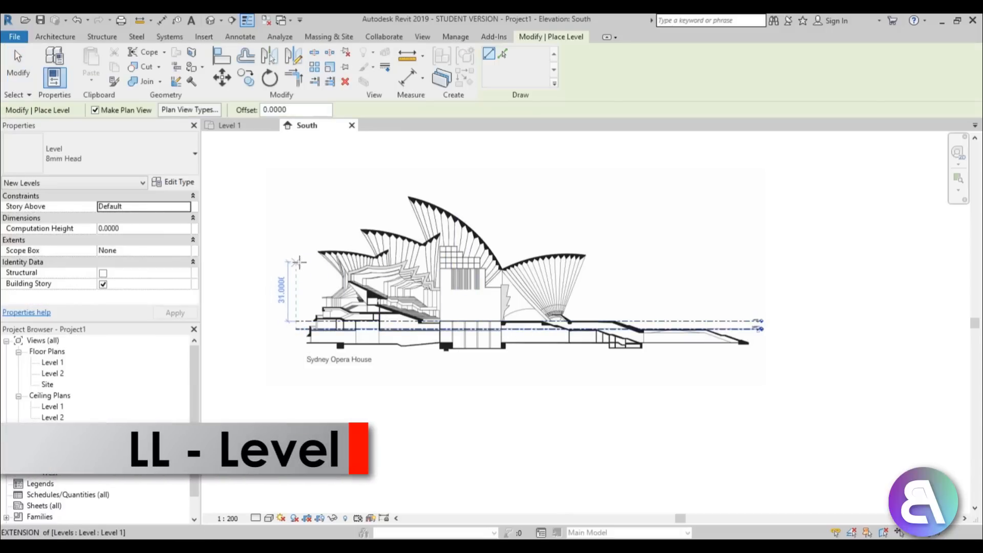
click(296, 252)
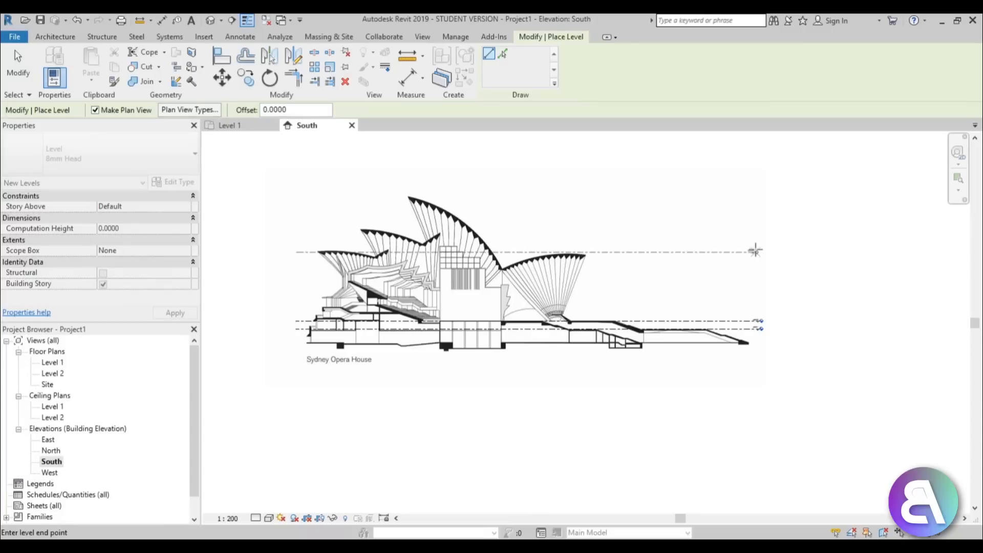
click(763, 251)
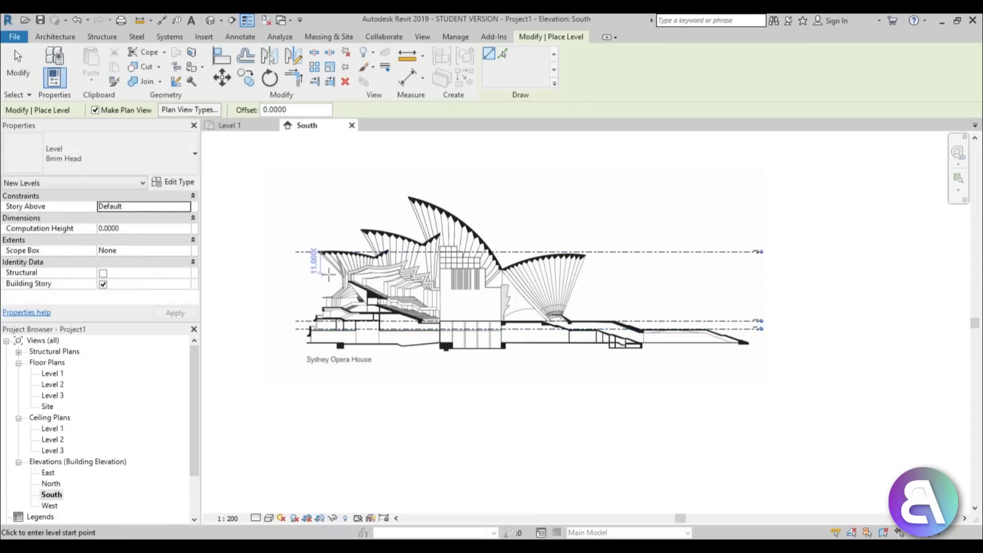
Draw a new level across the building near the tip of the middle shell, above Level 3
scroll(329, 275, up, 4)
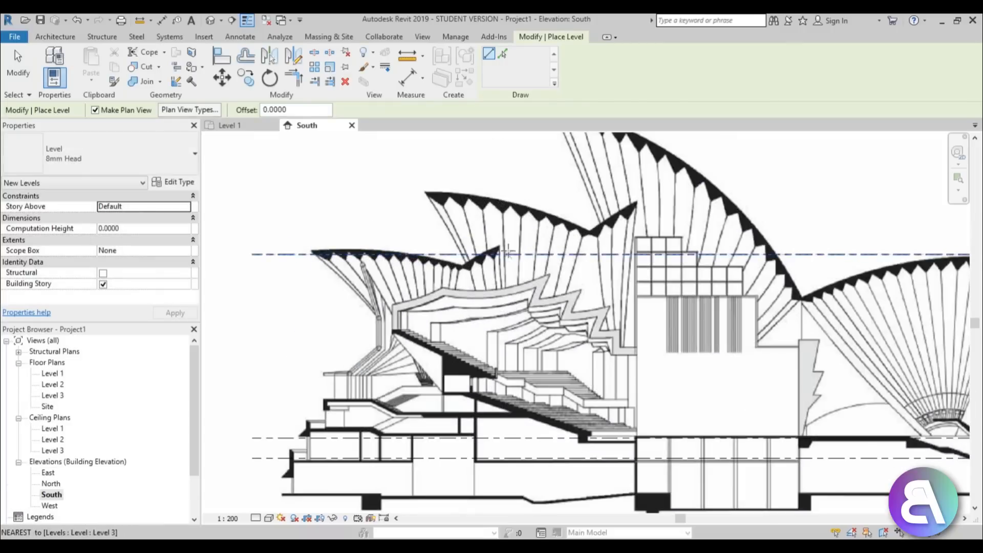
scroll(508, 252, down, 5)
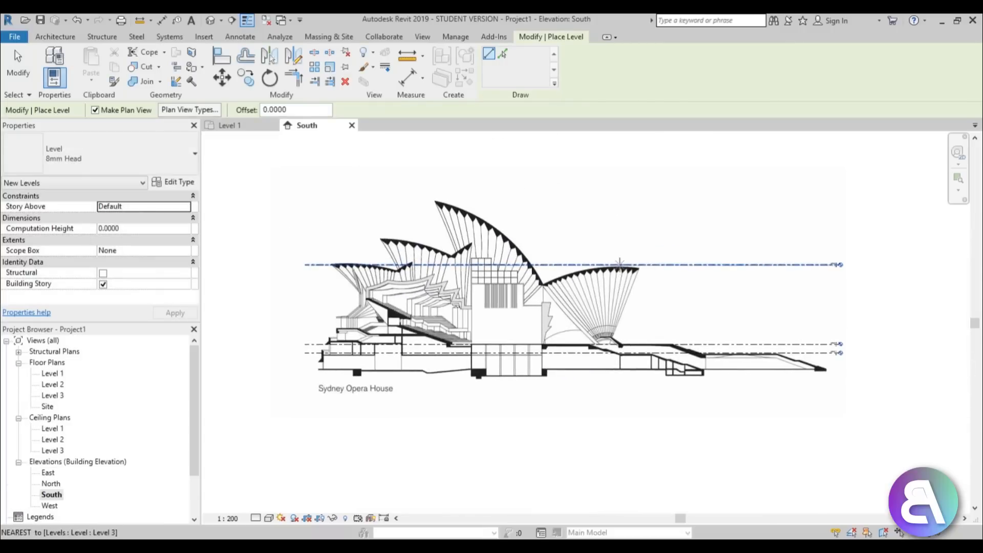
scroll(361, 245, up, 2)
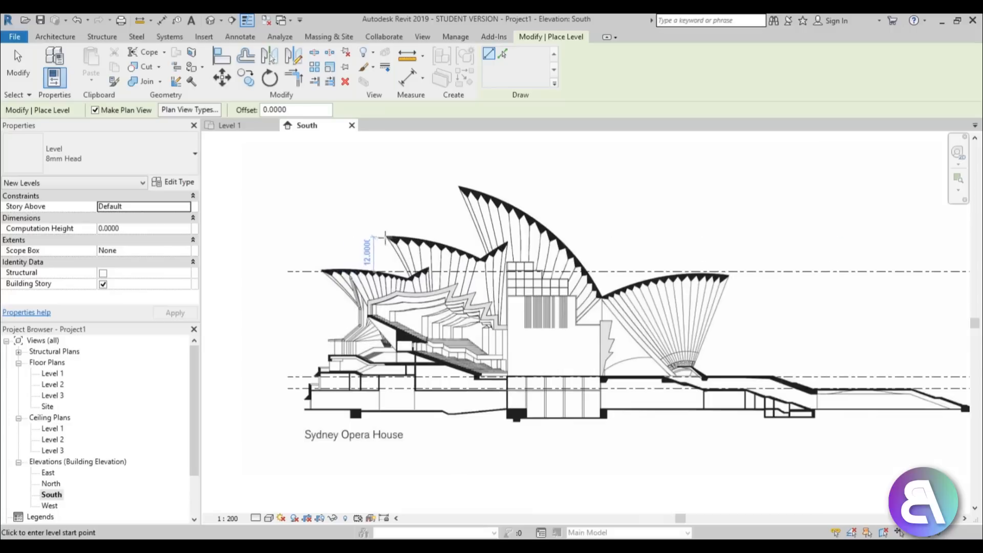
click(286, 243)
scroll(467, 238, down, 2)
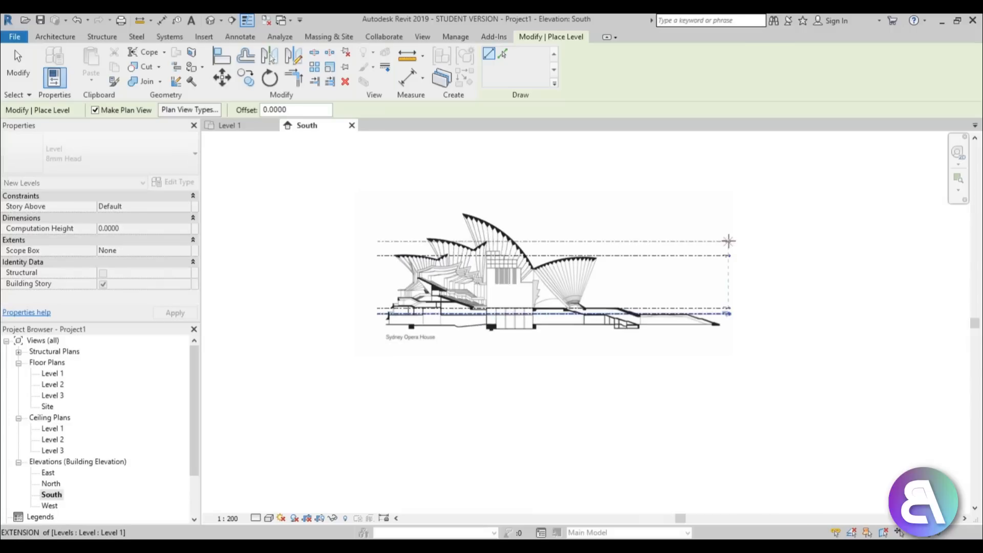
click(728, 241)
scroll(421, 239, up, 3)
key(Escape)
key(Escape)
Move Level 4 up to the middle shell's tip and raise Level 3 to an elevation of 41
click(416, 240)
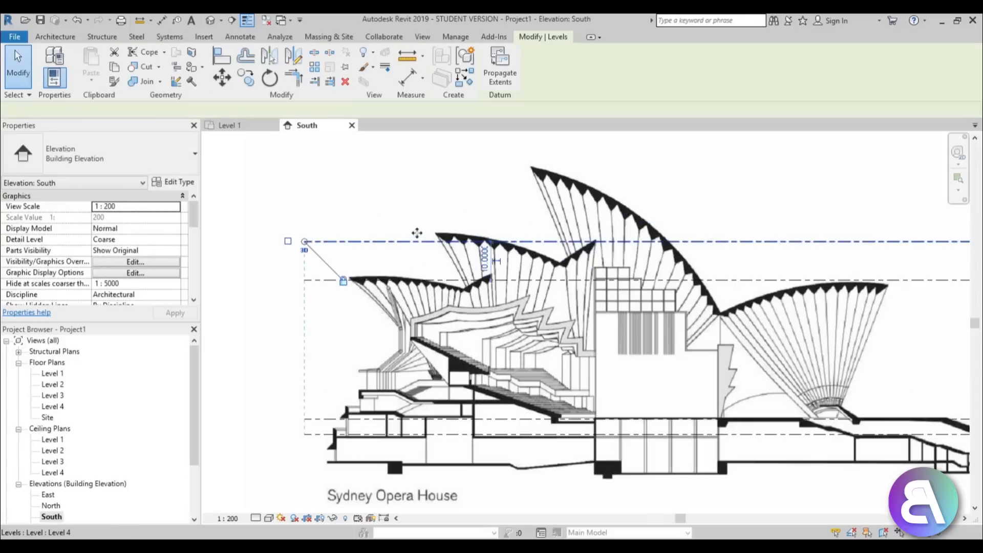
drag(416, 233, 415, 235)
key(Escape)
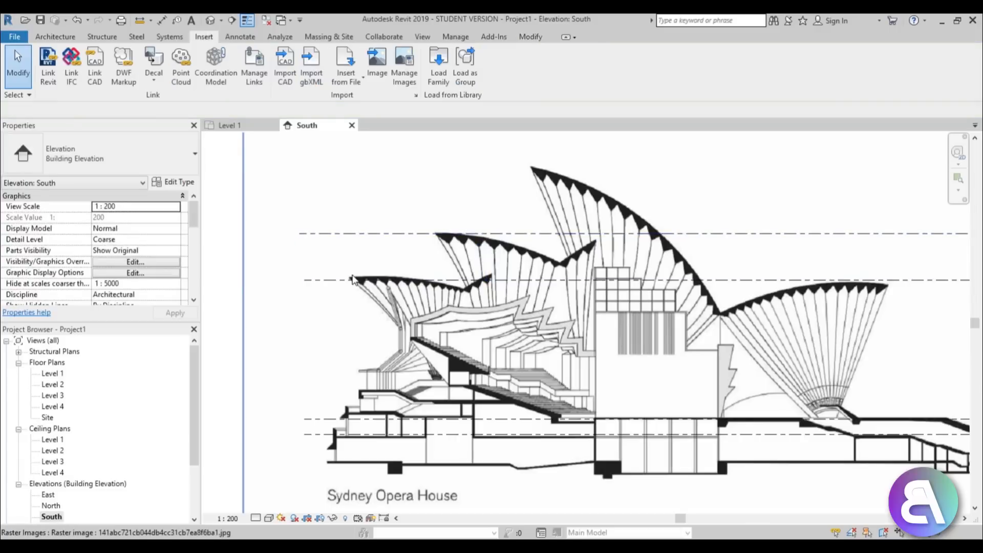
click(352, 279)
key(Escape)
click(339, 280)
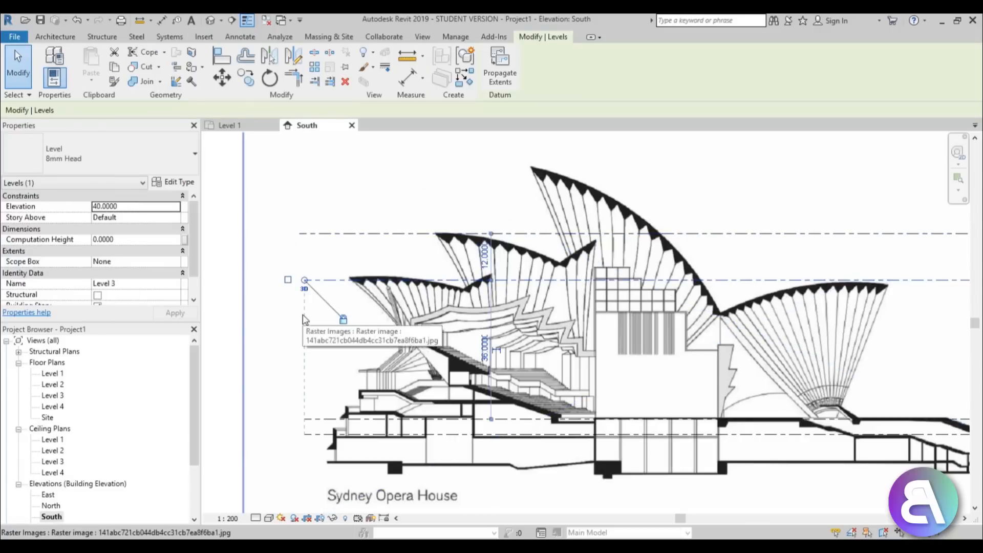
key(Escape)
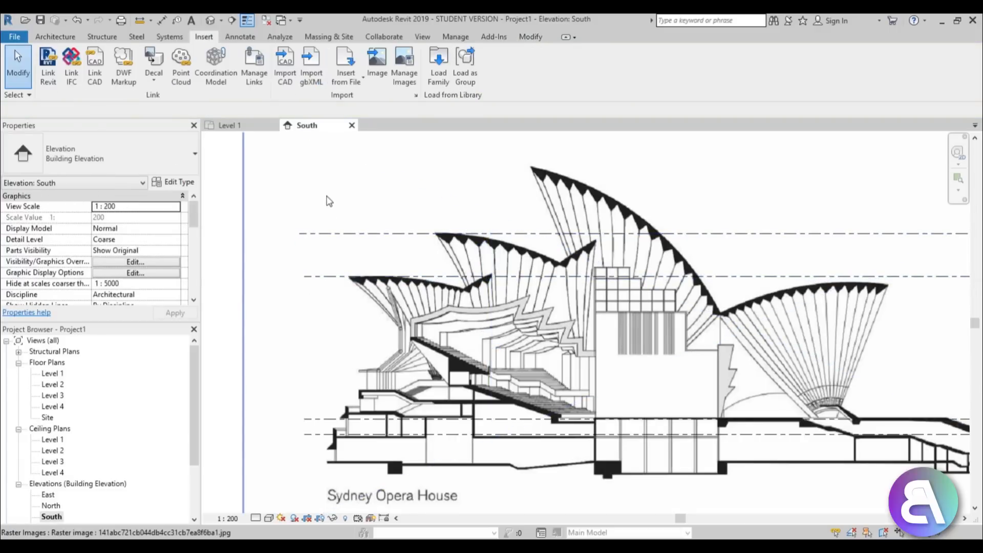
Draw a new level across the building at the tip of the tallest shell
key(l)
key(l)
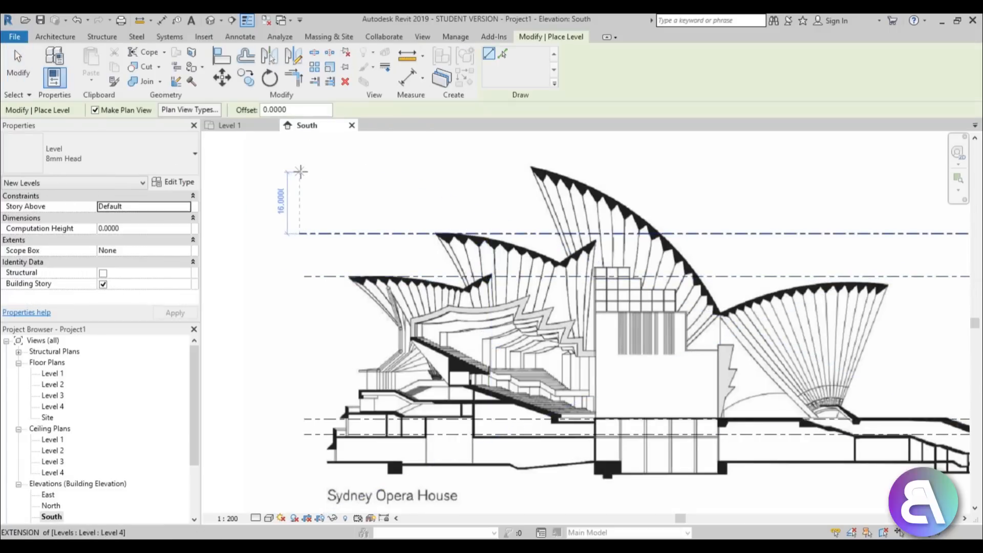
click(299, 172)
scroll(345, 173, down, 3)
scroll(646, 183, down, 1)
middle_drag(649, 184, 418, 203)
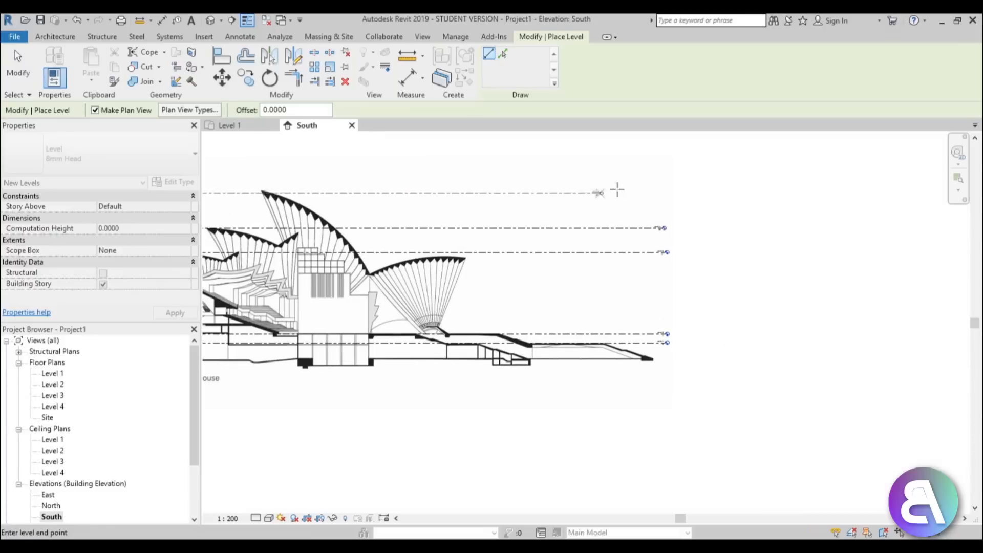
click(672, 191)
scroll(491, 255, up, 3)
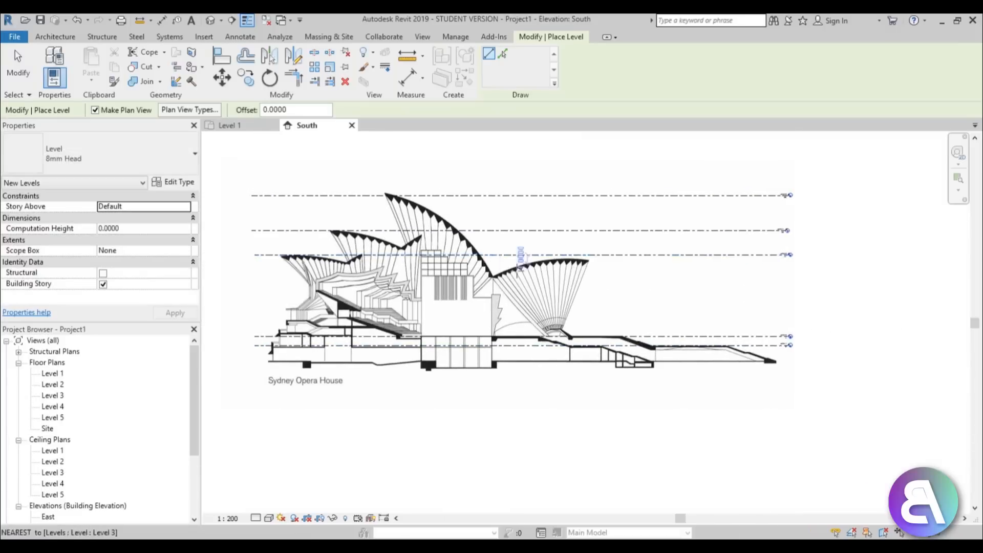
Draw a new level outward from the valley point where the tallest shell meets the rear fan-shaped shell
click(499, 274)
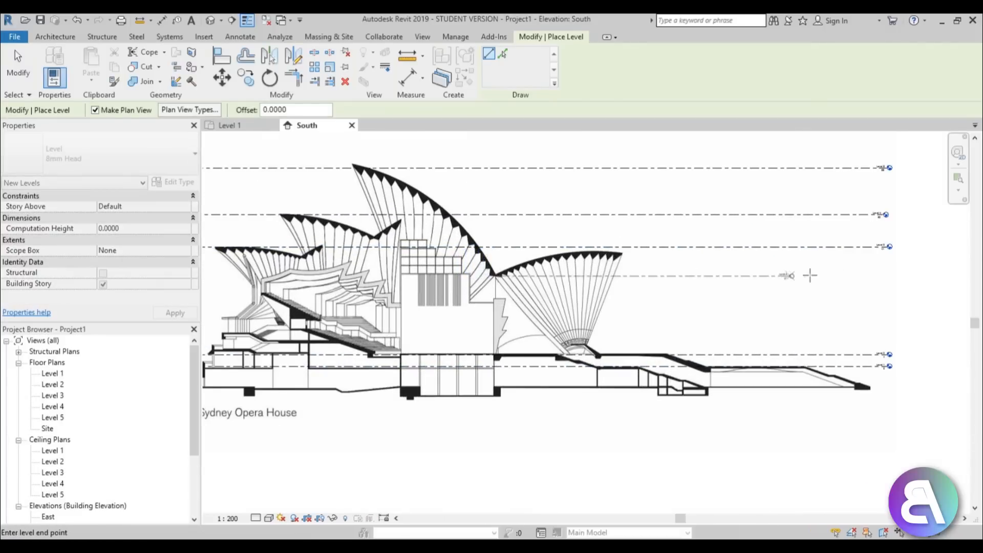
click(810, 275)
scroll(882, 274, down, 3)
key(Escape)
key(Escape)
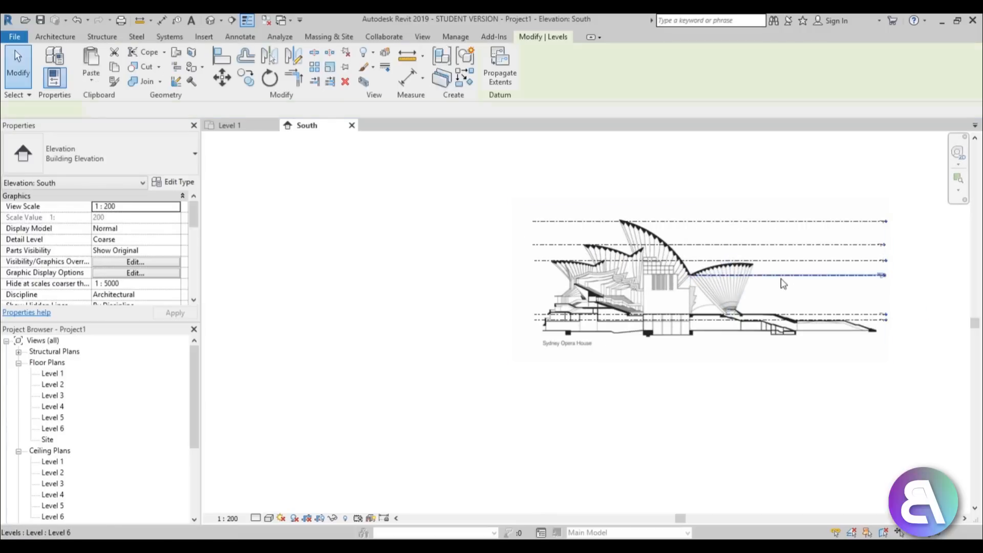
Extend the Level 6 line across the whole building and align the left ends of the level lines
click(783, 284)
drag(622, 277, 533, 279)
key(Escape)
middle_drag(541, 279, 434, 297)
scroll(434, 278, up, 3)
click(434, 282)
scroll(420, 280, up, 4)
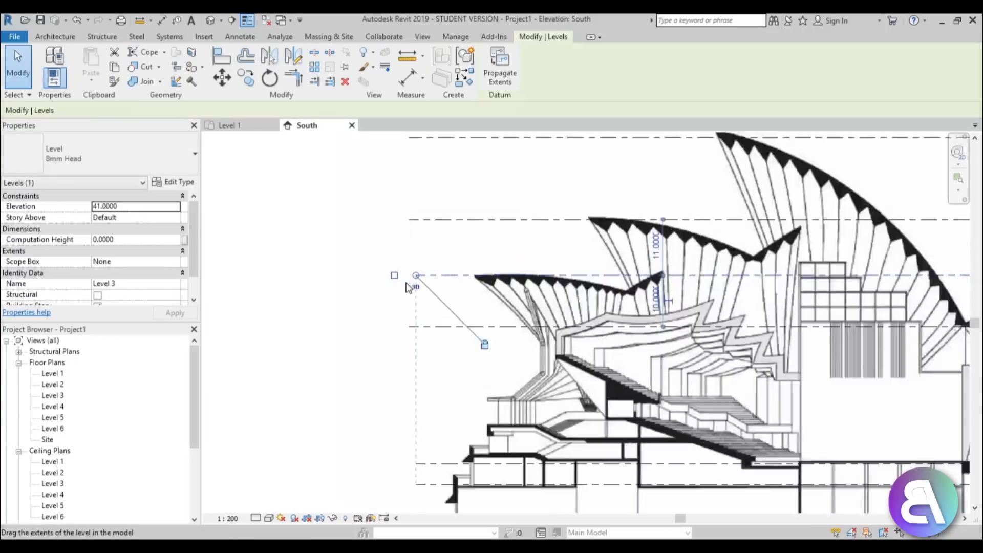
key(Escape)
scroll(354, 299, down, 5)
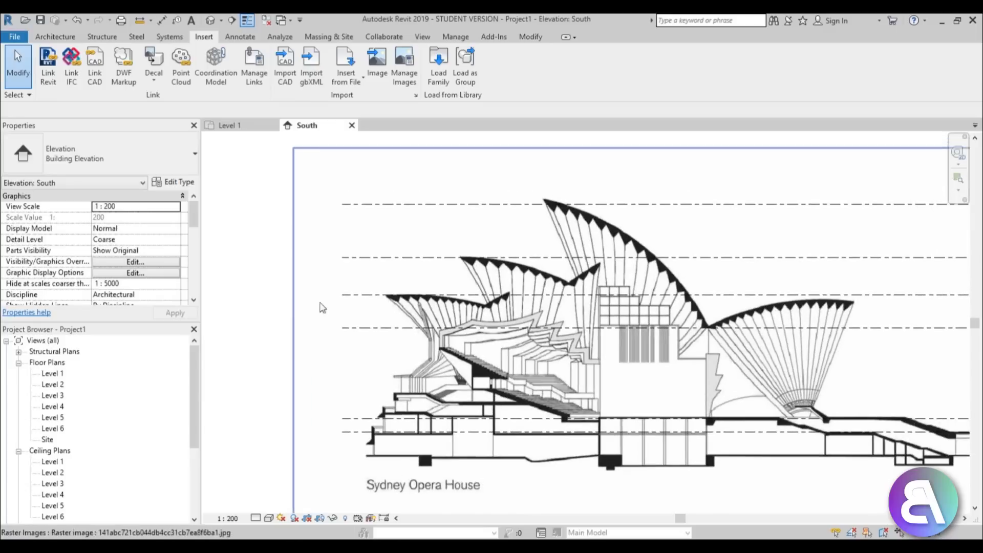
Draw a level between Level 3 and Level 4 and lower it to elevation 45, near the valley of the middle shell
scroll(367, 297, up, 4)
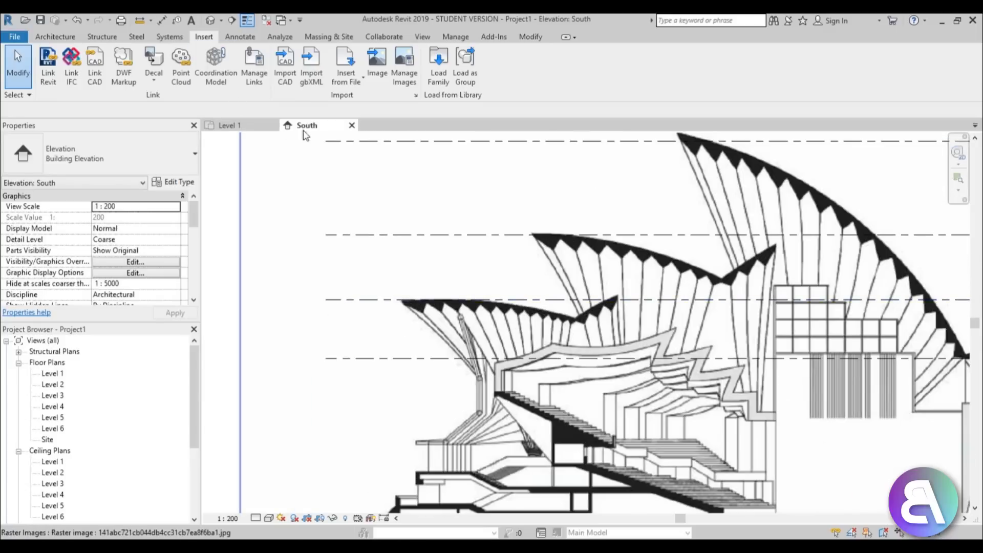
key(l)
key(l)
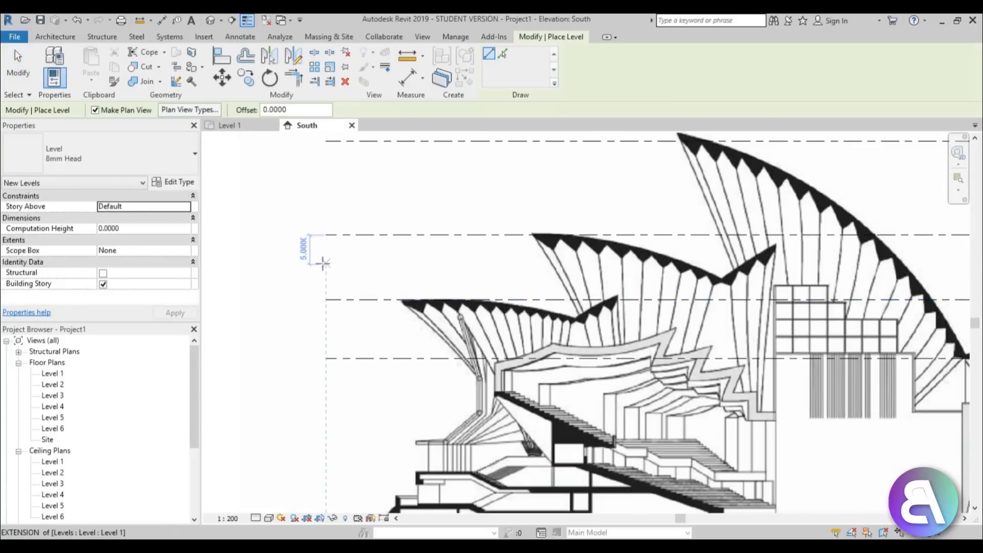
click(323, 264)
scroll(665, 259, down, 2)
middle_drag(671, 260, 240, 250)
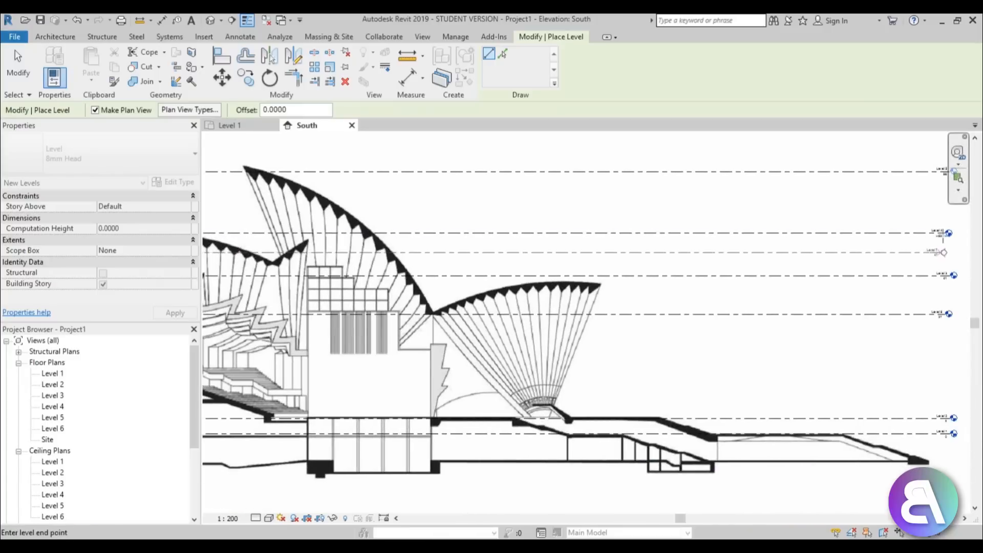
click(946, 236)
scroll(947, 237, down, 2)
key(Escape)
key(Escape)
scroll(569, 238, up, 3)
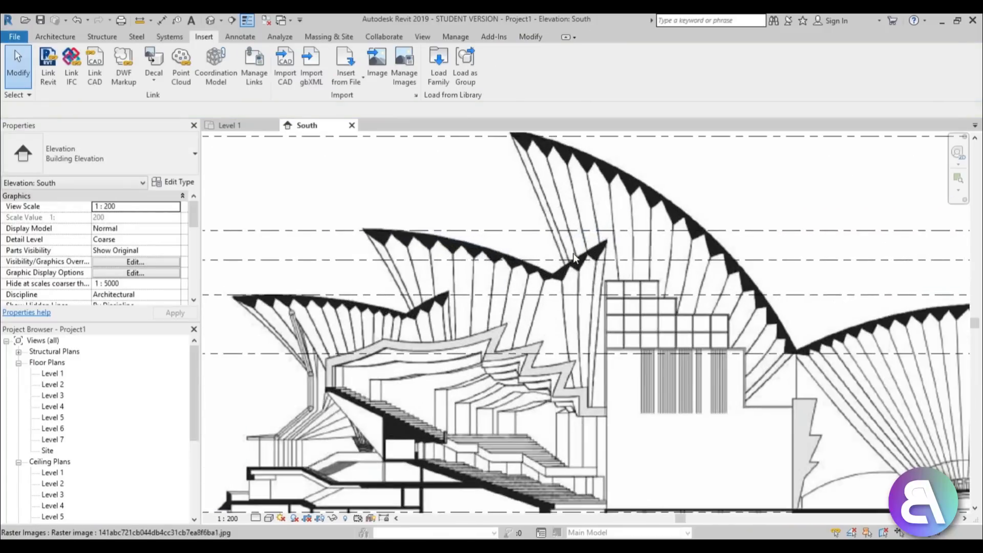
drag(572, 259, 576, 268)
Draw a new level across the building between Level 3 and Level 6, near the valley of the smallest shell
scroll(576, 267, down, 5)
scroll(434, 279, up, 4)
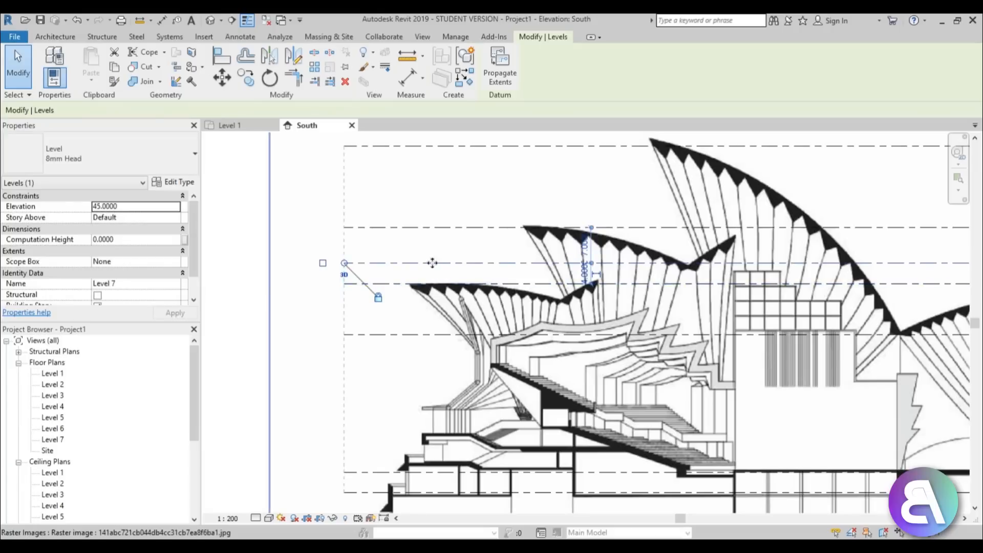
key(l)
key(l)
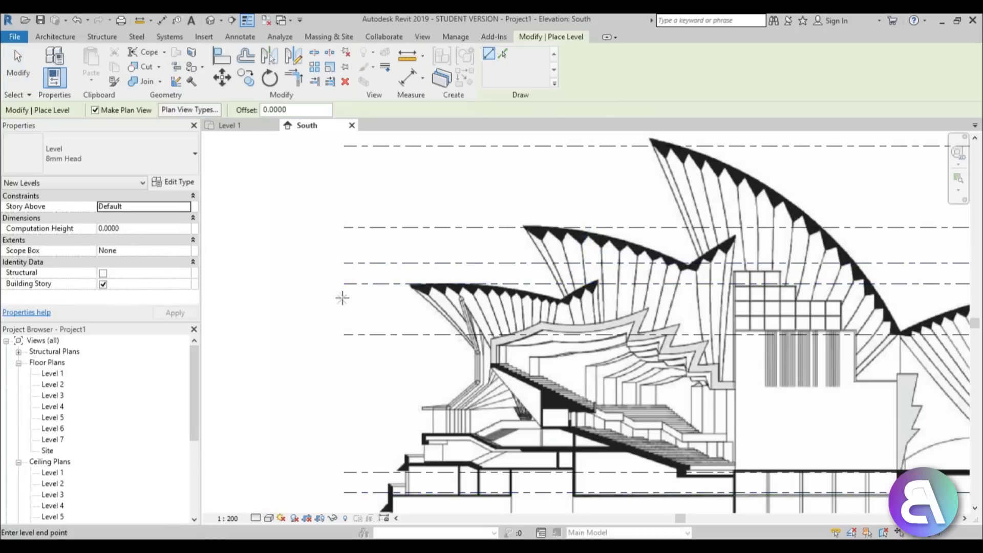
scroll(500, 307, down, 3)
middle_drag(560, 300, 269, 295)
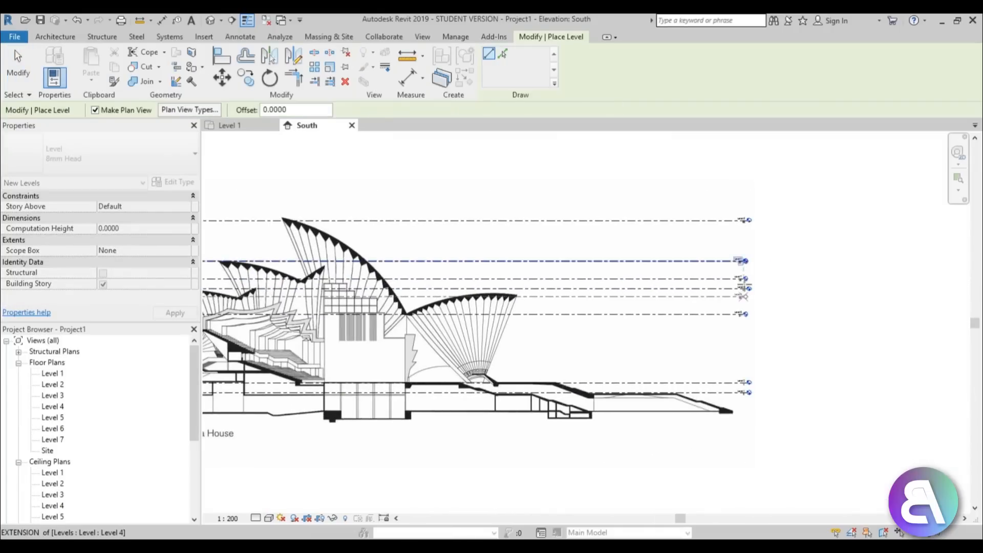
click(751, 281)
scroll(774, 278, down, 3)
key(Escape)
key(Escape)
scroll(444, 310, up, 5)
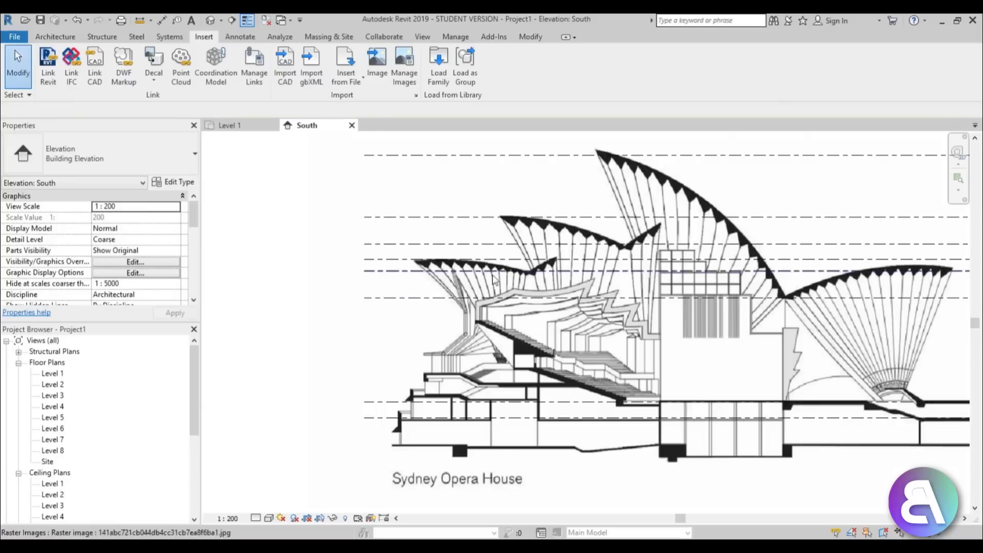
Change the South elevation's view scale to 1:500 so the level heads are easier to read
click(511, 274)
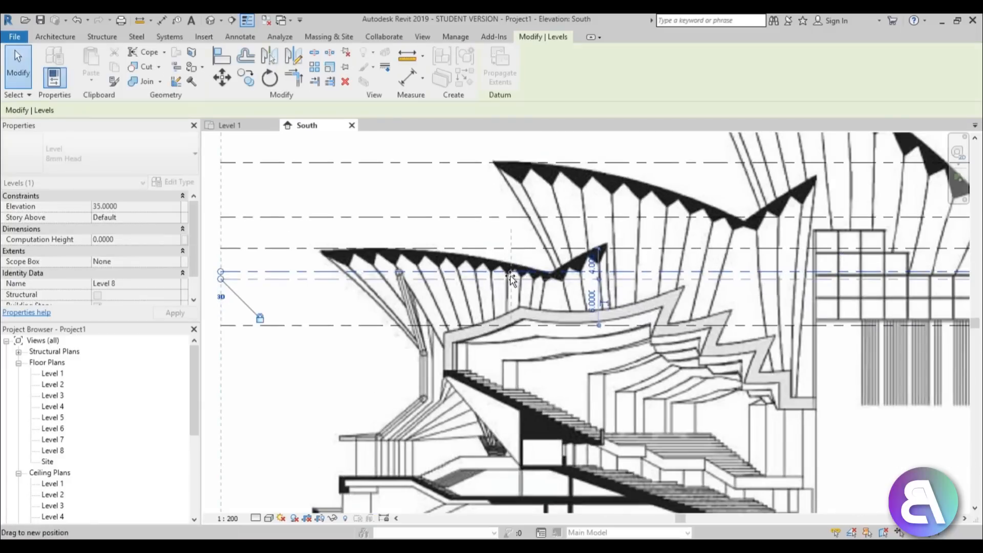
key(Escape)
scroll(515, 282, up, 2)
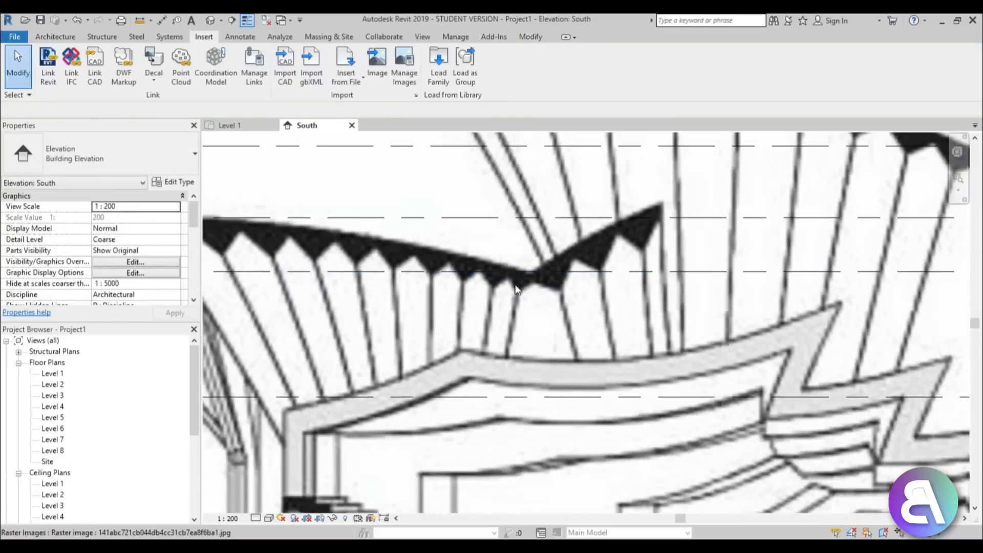
scroll(518, 288, down, 6)
middle_drag(743, 297, 628, 284)
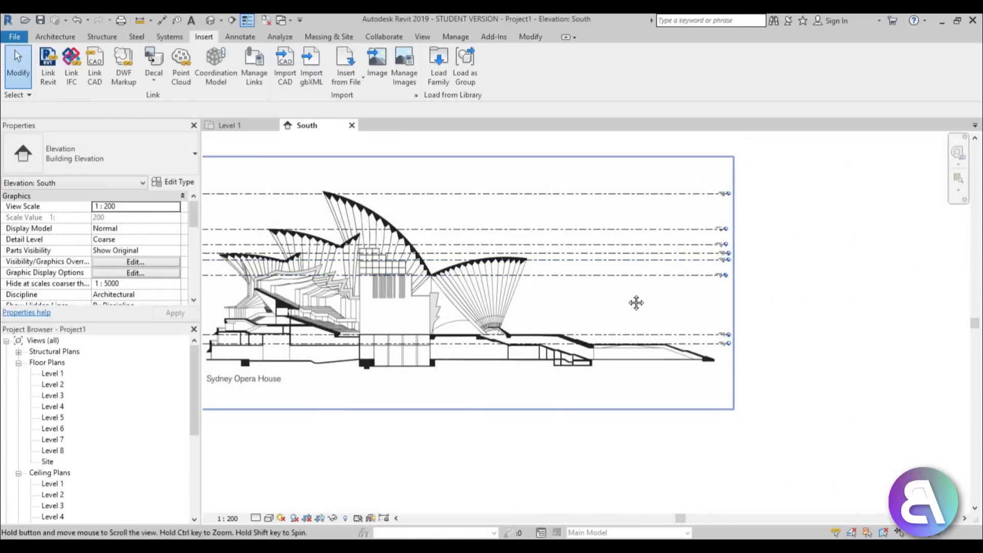
scroll(680, 251, up, 5)
scroll(701, 299, down, 5)
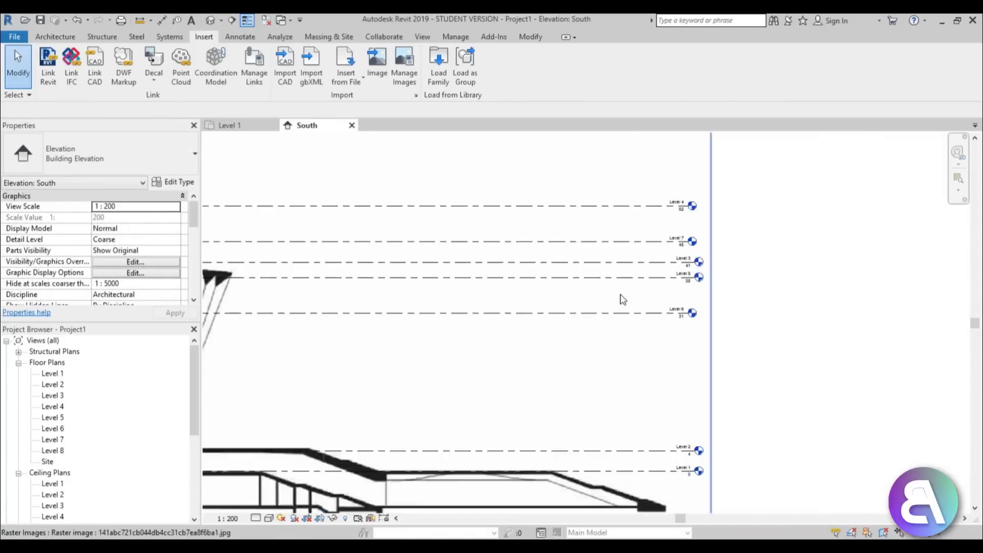
click(227, 518)
click(246, 464)
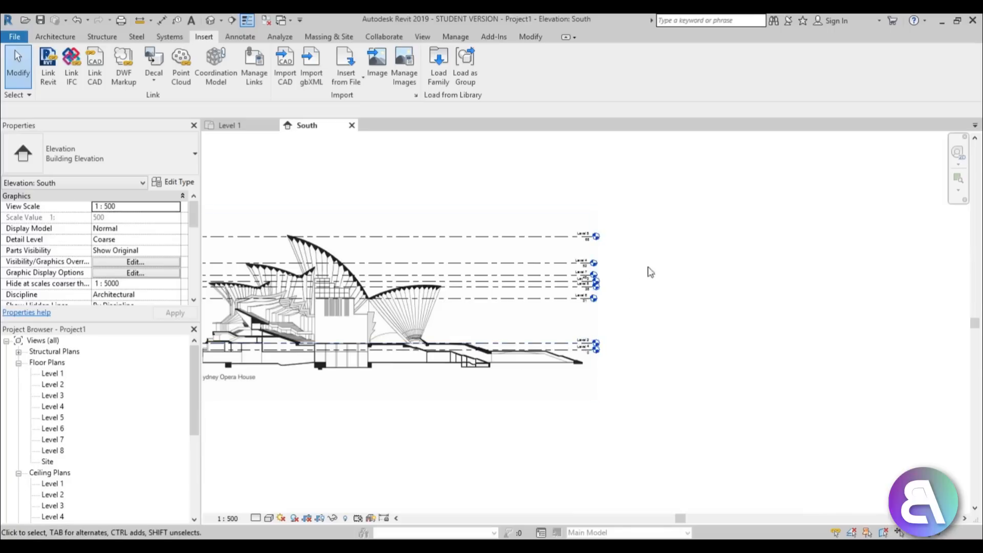
scroll(650, 272, up, 3)
scroll(680, 322, down, 2)
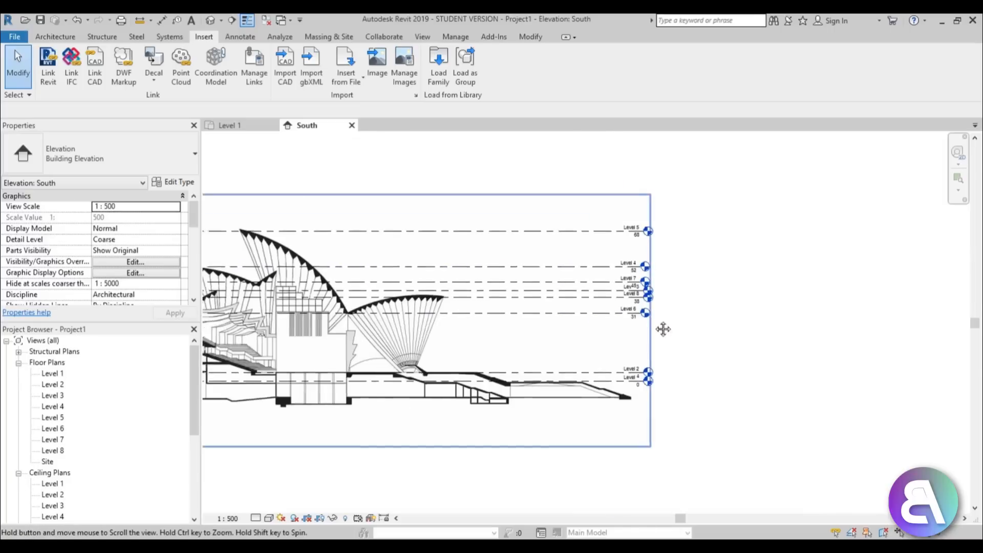
Start an in-place mass in the South elevation, keeping the default name
middle_drag(662, 329, 824, 317)
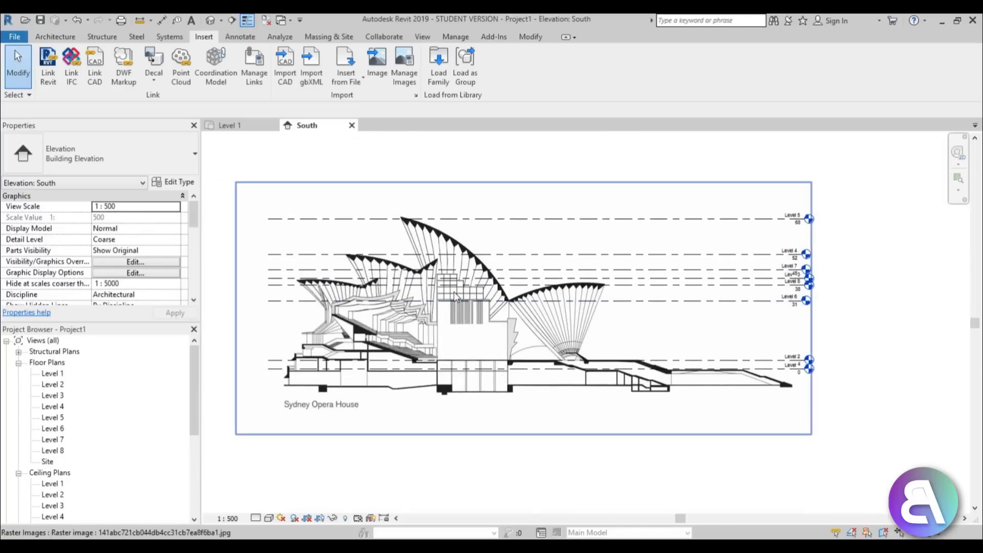
scroll(325, 294, up, 3)
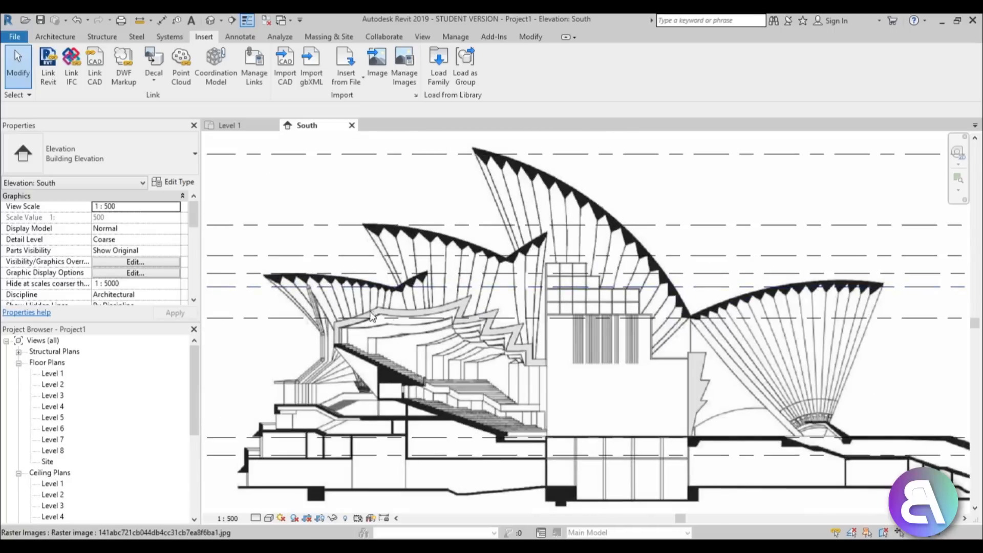
scroll(372, 314, down, 3)
scroll(477, 302, up, 1)
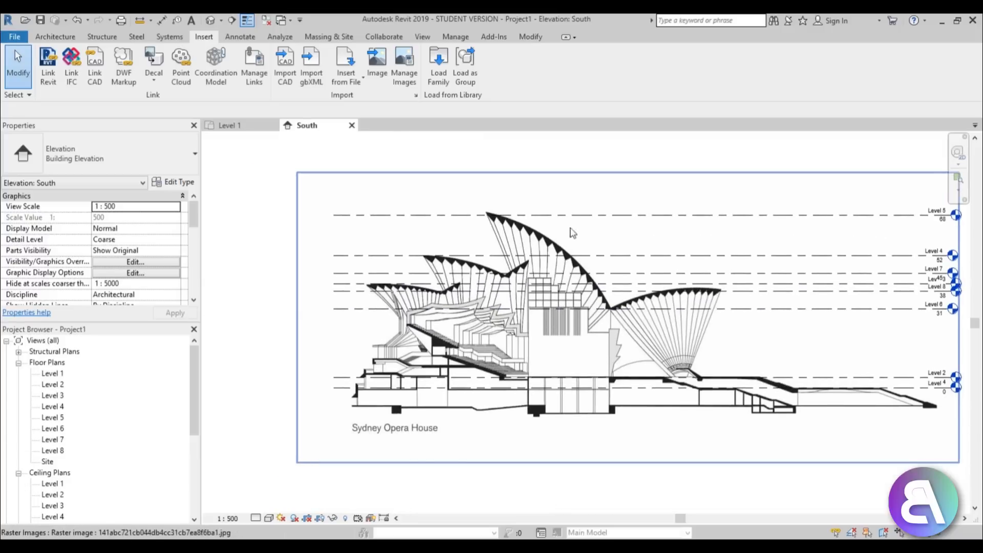
middle_drag(572, 233, 565, 222)
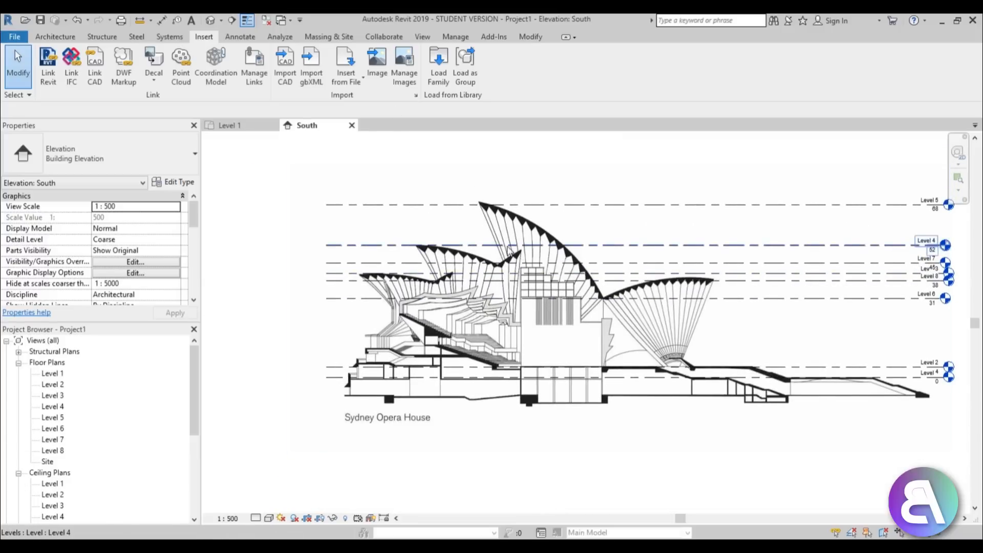
click(318, 38)
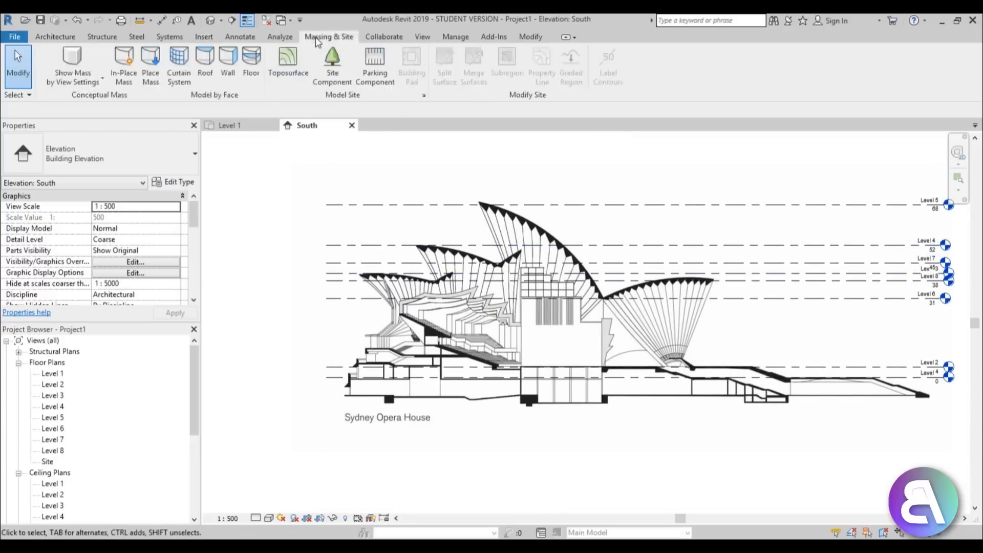
click(121, 86)
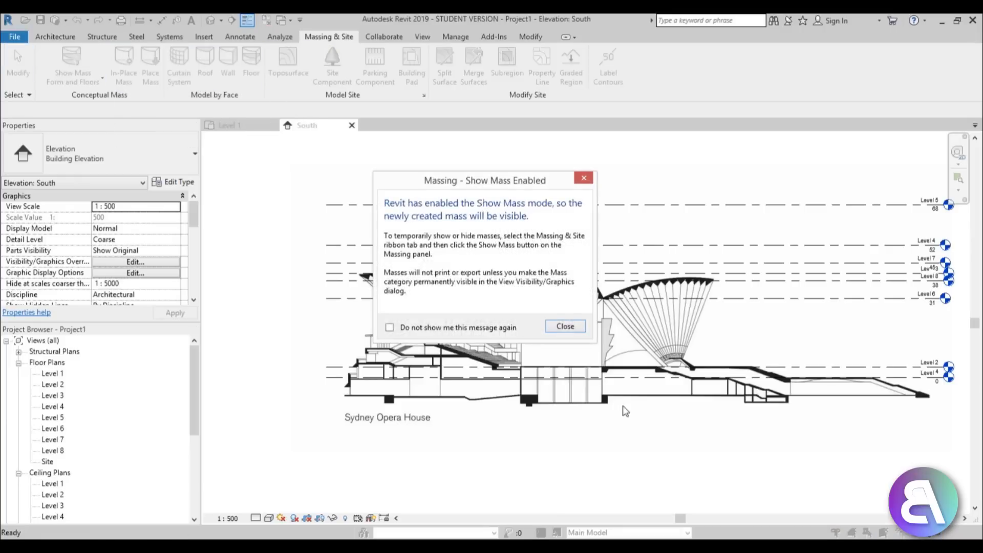
click(565, 326)
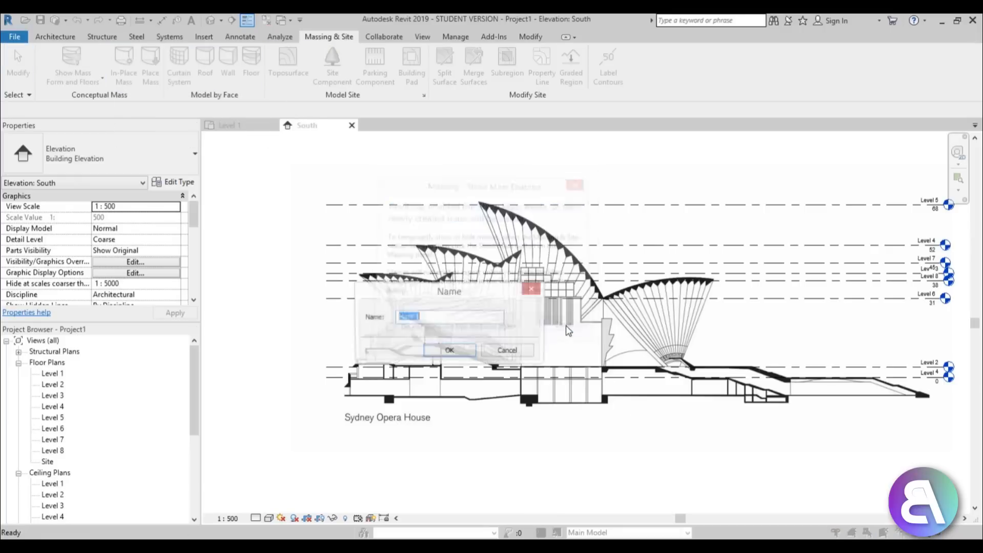
click(450, 351)
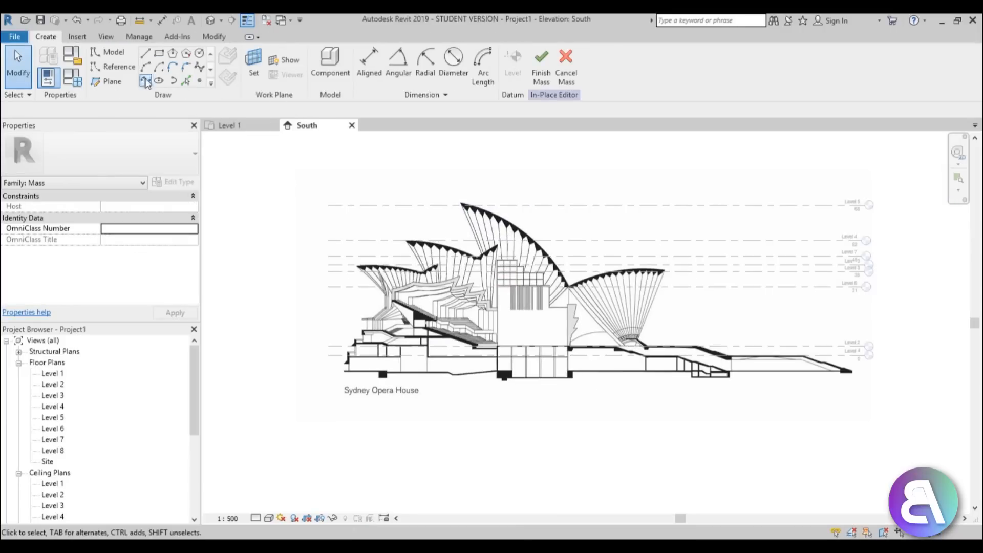
Draw a diagonal reference plane from the front tip of the smallest shell down to Level 1 beneath the auditorium
click(112, 82)
scroll(389, 307, up, 5)
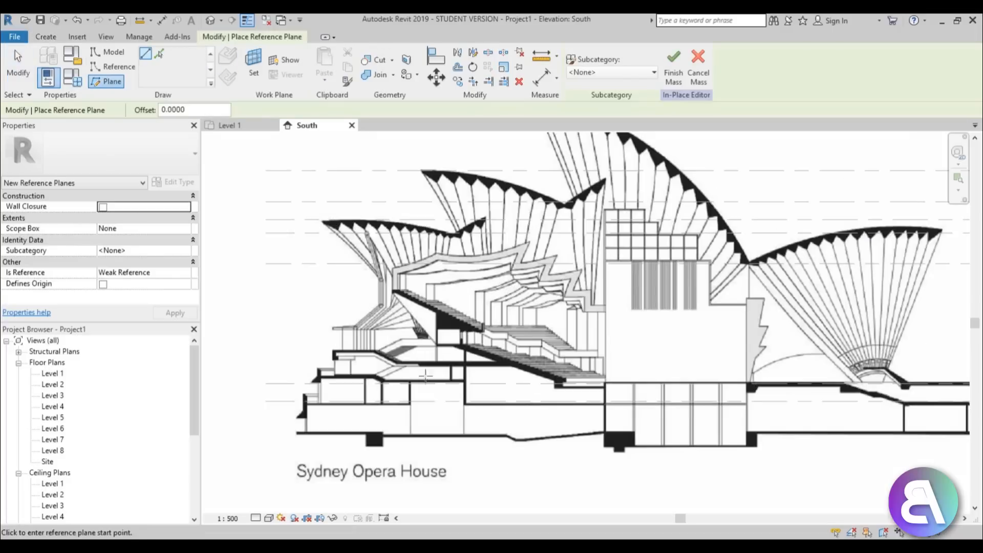
scroll(364, 277, down, 5)
middle_drag(323, 215, 322, 230)
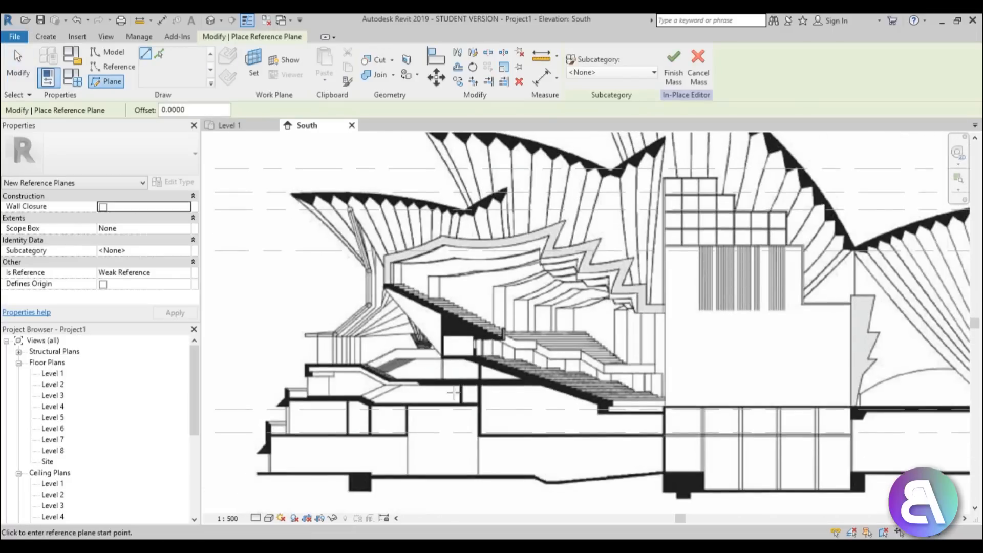
scroll(461, 401, down, 2)
middle_drag(461, 403, 430, 378)
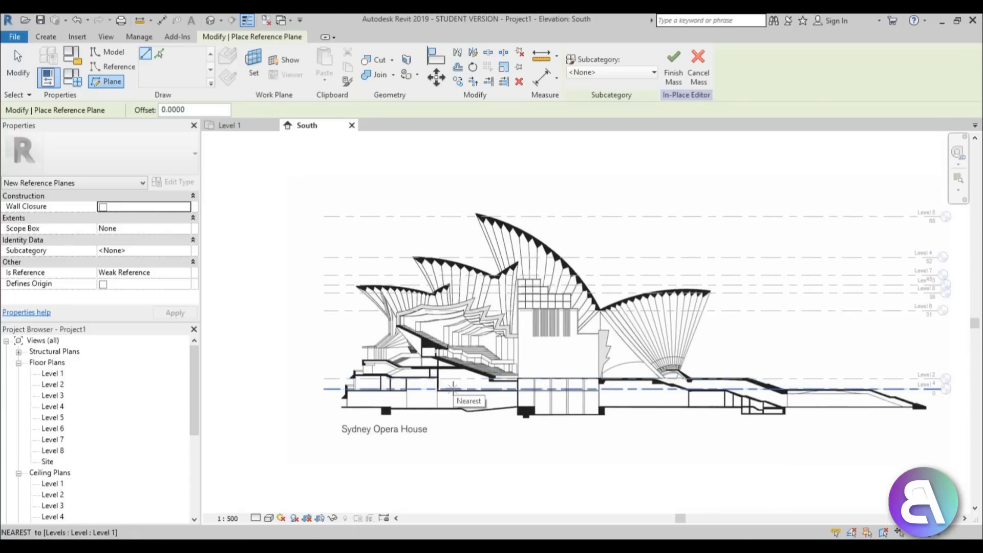
click(353, 284)
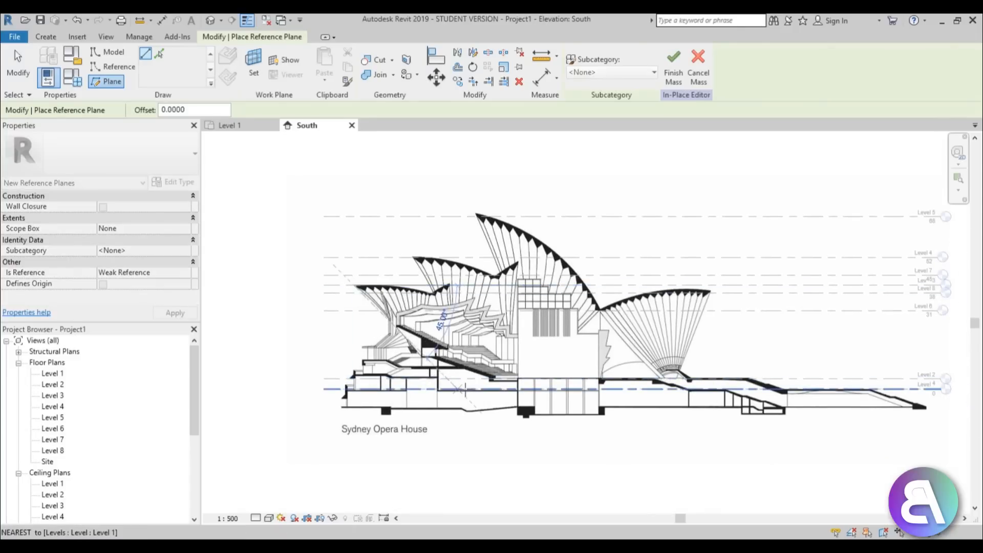
click(459, 389)
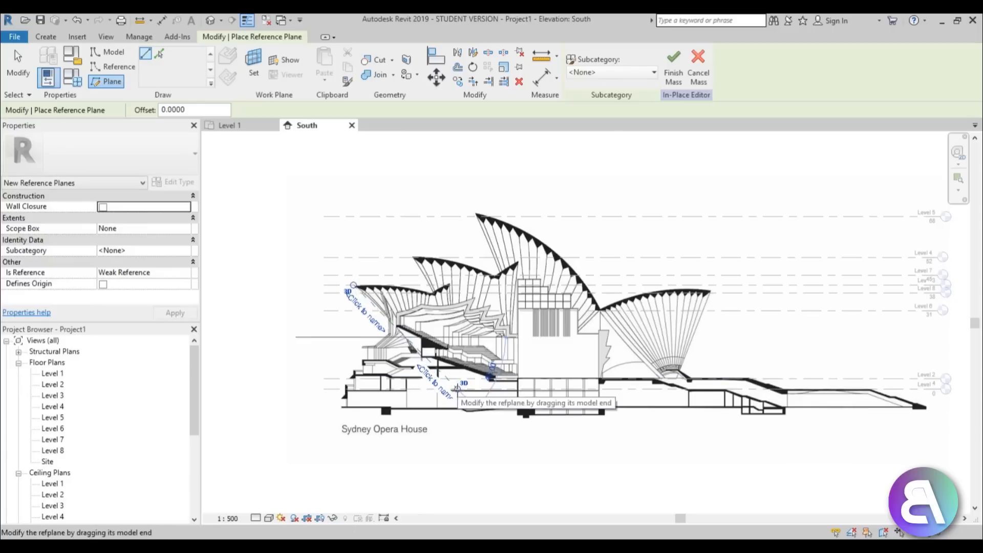
scroll(443, 328, up, 4)
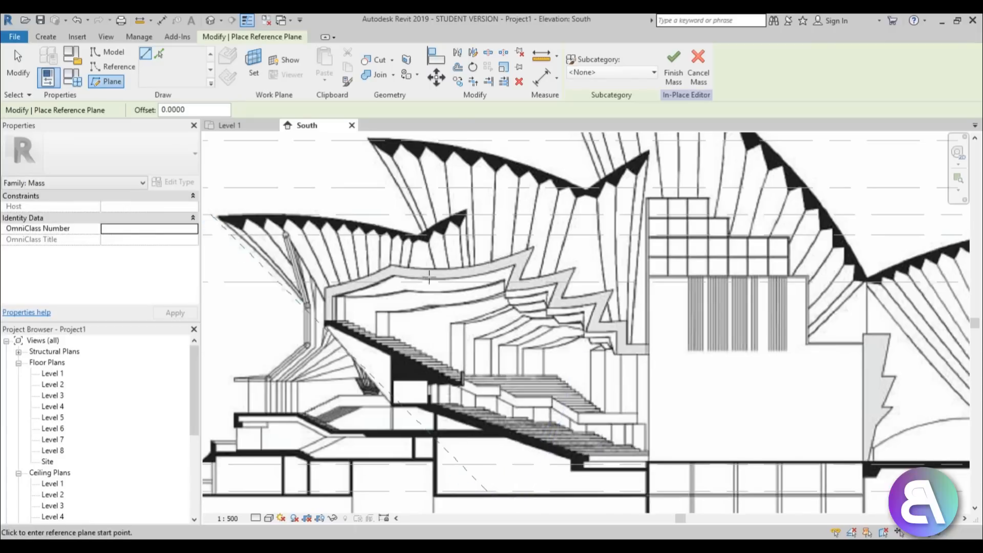
key(Escape)
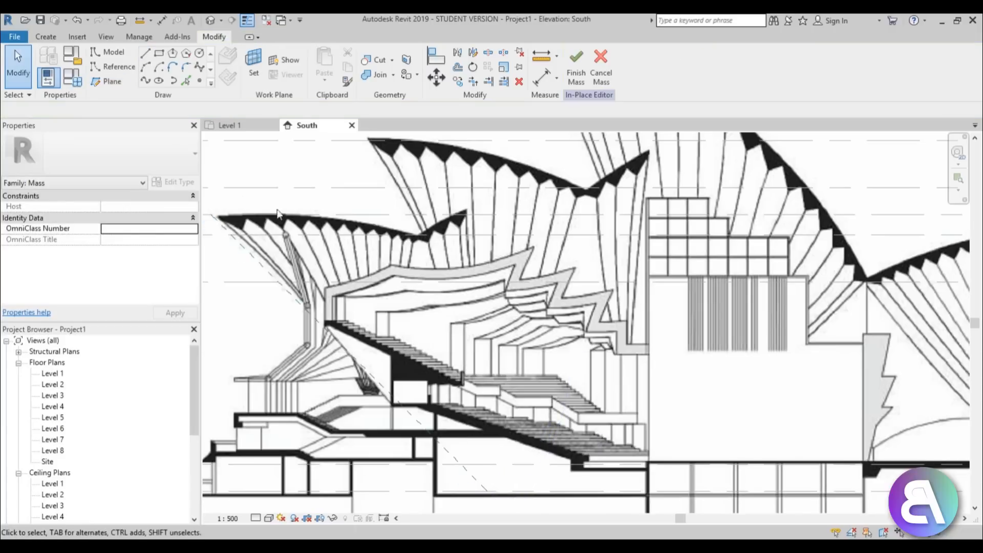
Draw a second reference plane from the first plane's lower end on Level 1 up through the valley of the smallest shell
click(105, 81)
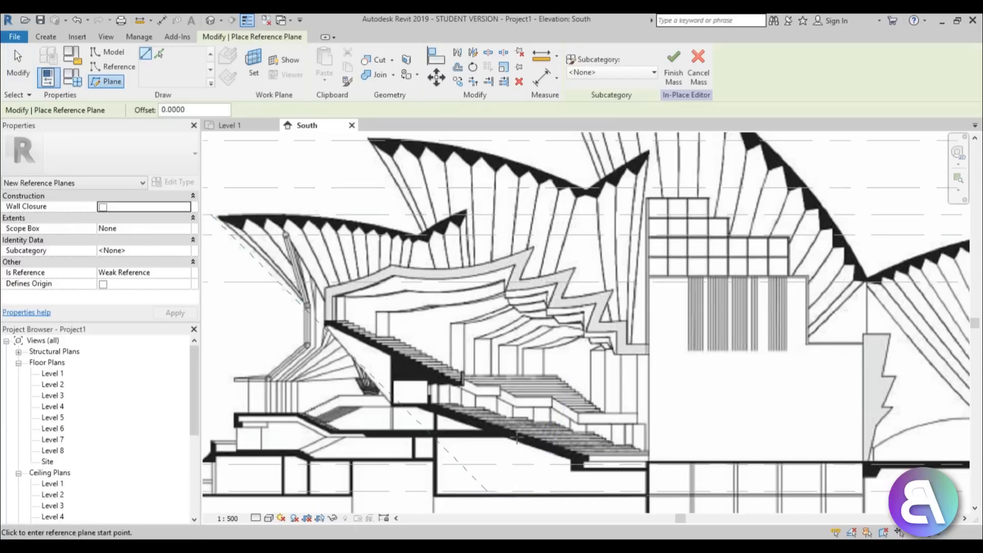
click(487, 491)
scroll(423, 344, down, 2)
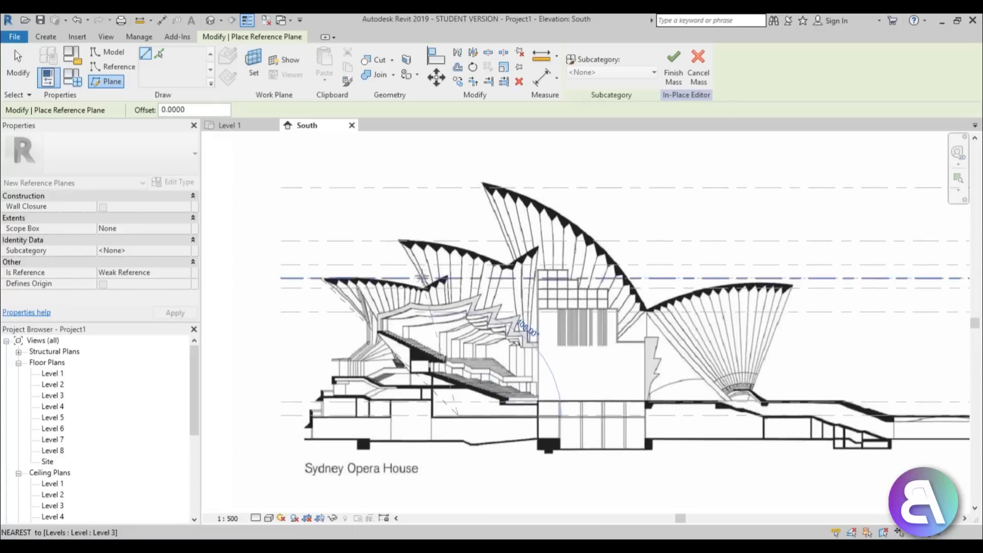
scroll(422, 277, up, 3)
scroll(409, 271, up, 3)
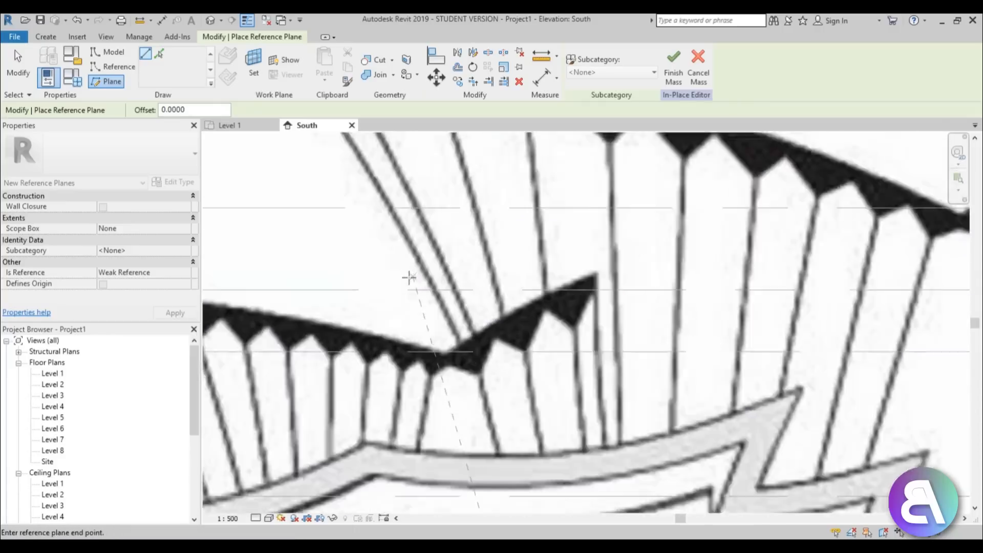
click(422, 272)
scroll(402, 256, down, 3)
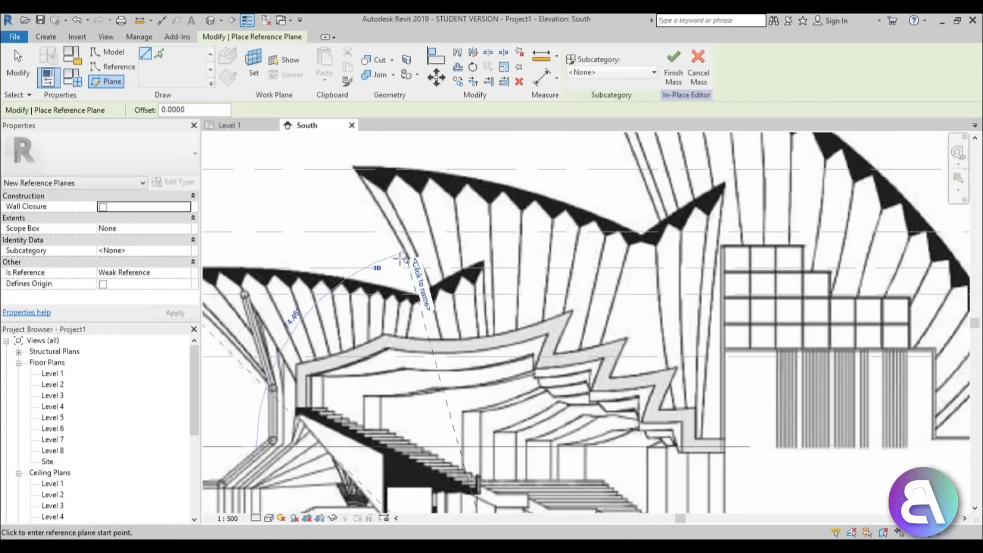
middle_drag(477, 399, 467, 290)
middle_drag(334, 246, 387, 269)
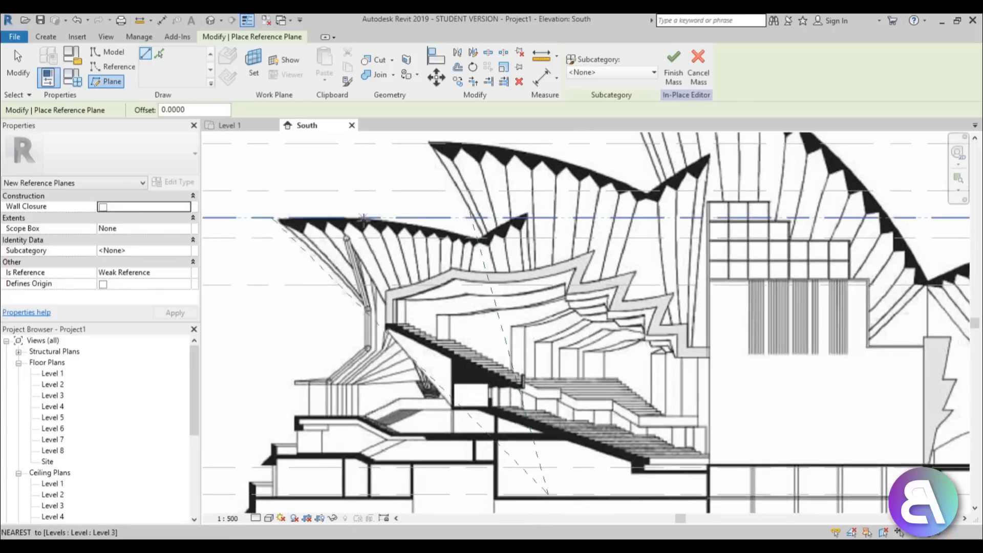
Try a reference plane from the smallest shell's upper edge to the shared base point on Level 1, and delete it
click(364, 211)
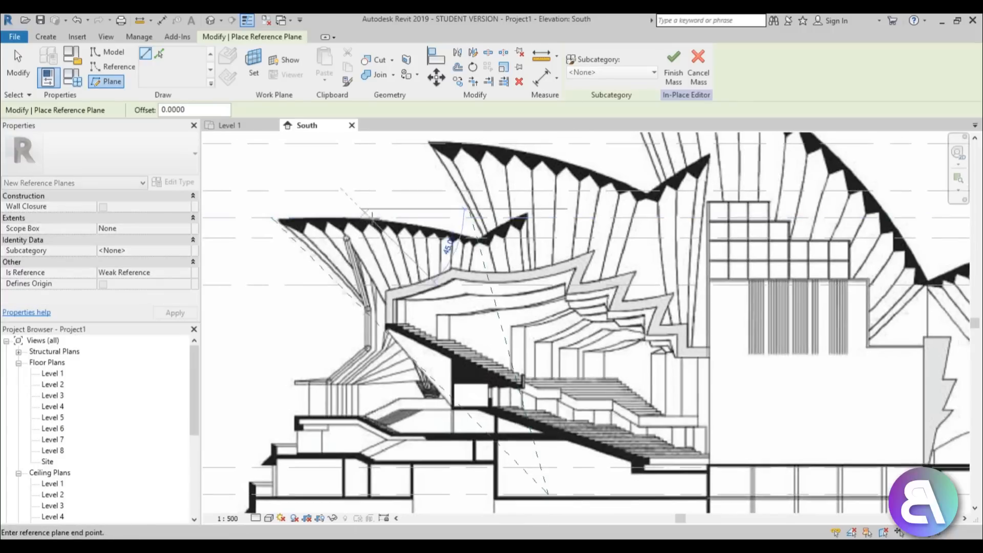
click(547, 490)
key(Escape)
click(369, 210)
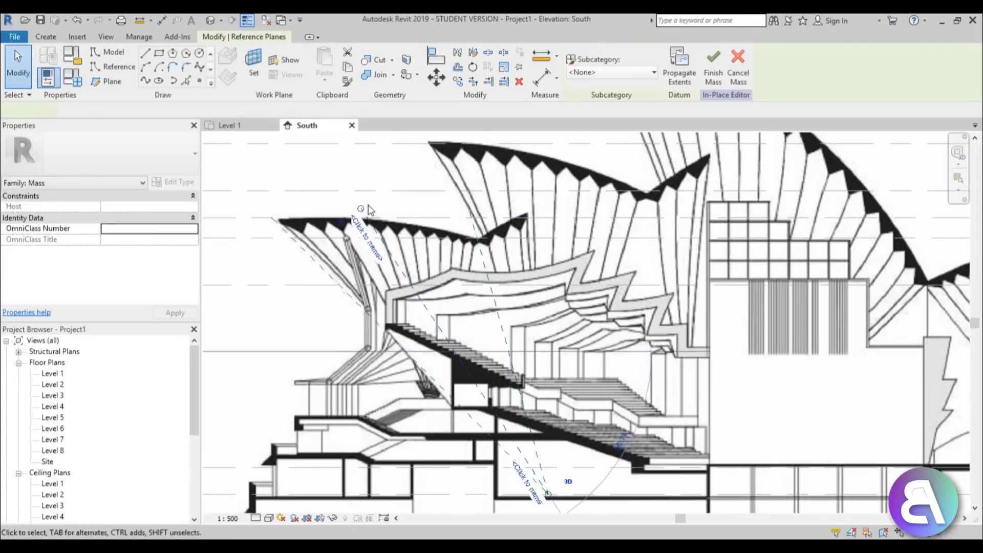
key(Escape)
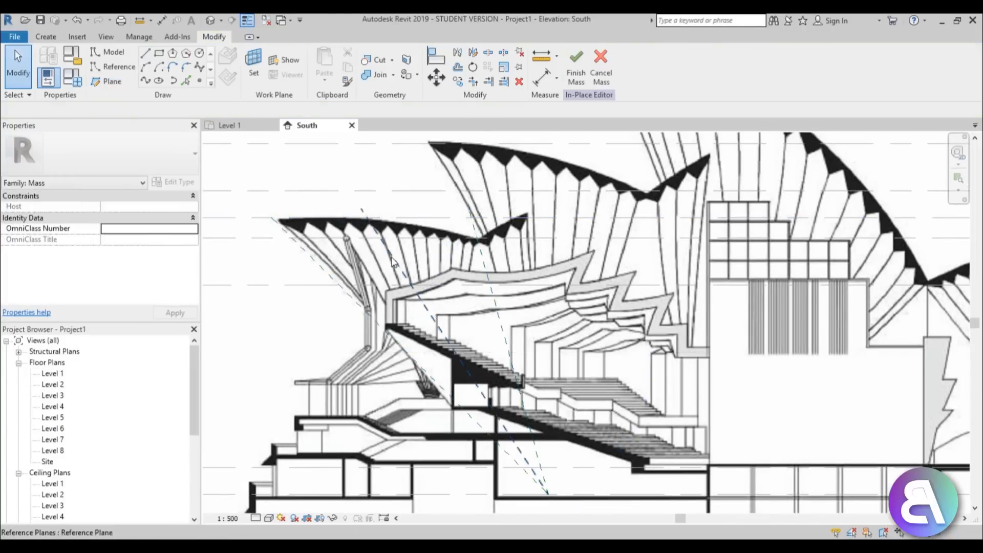
click(391, 256)
key(Delete)
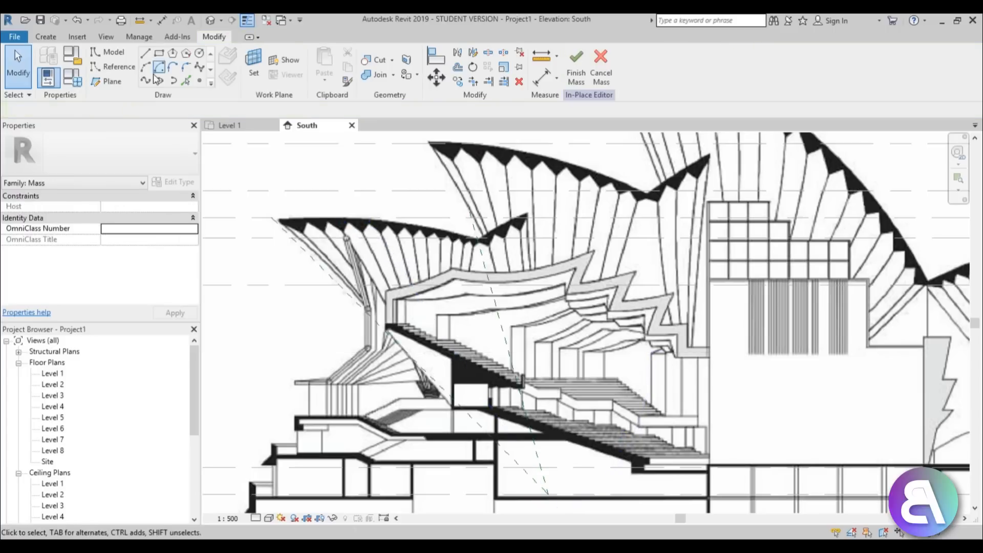
Draw a reference plane from midway along the smallest shell's upper edge to the shared base point, and extend its upper end above the shell
click(395, 222)
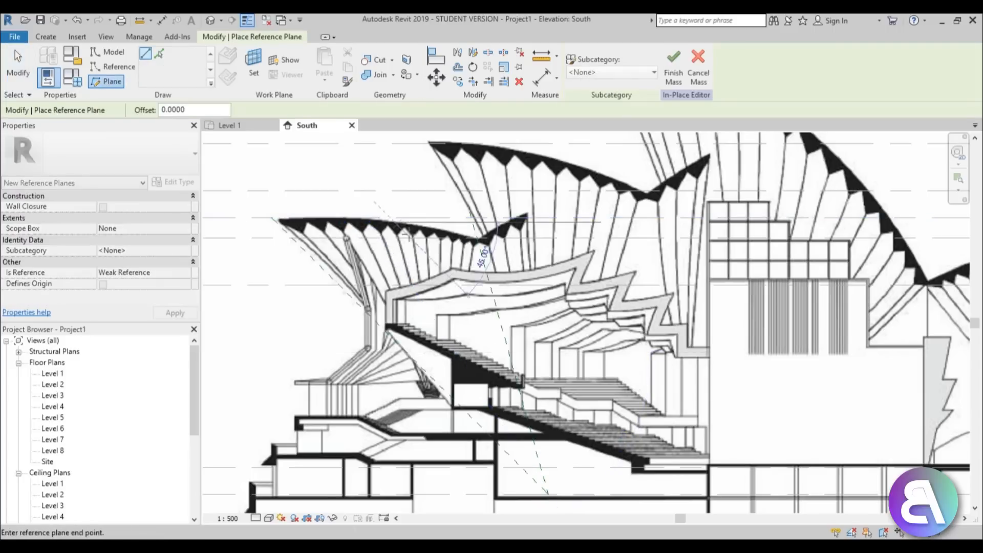
click(548, 494)
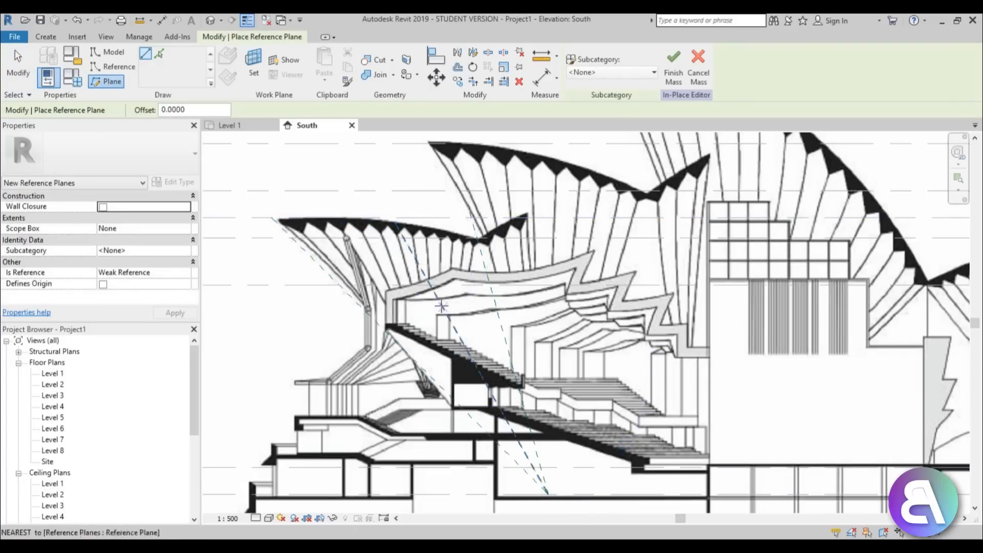
key(Escape)
click(396, 240)
drag(395, 221, 377, 191)
key(Escape)
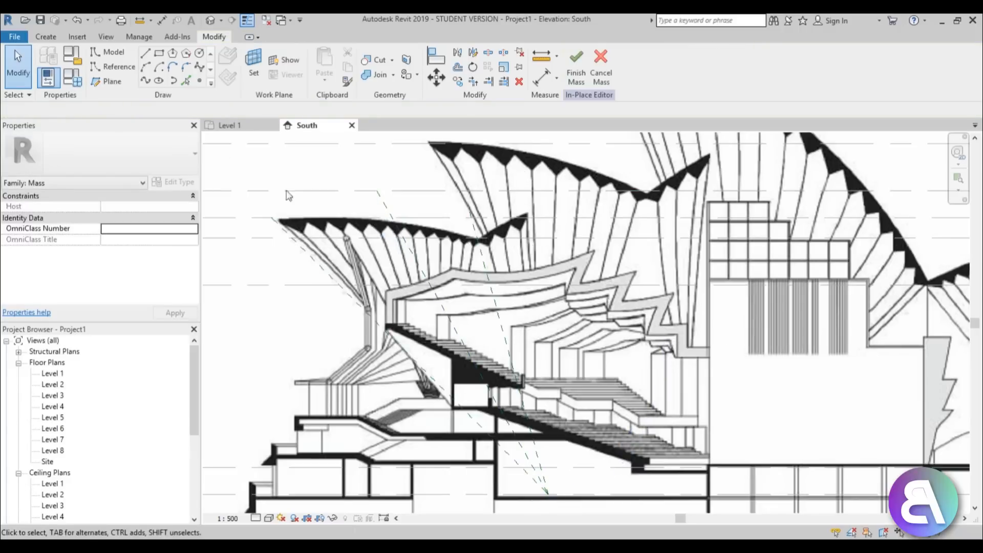
Draw a reference plane from the shared base point up past the rear tip of the smallest shell to Level 7
click(115, 82)
middle_drag(532, 444, 473, 392)
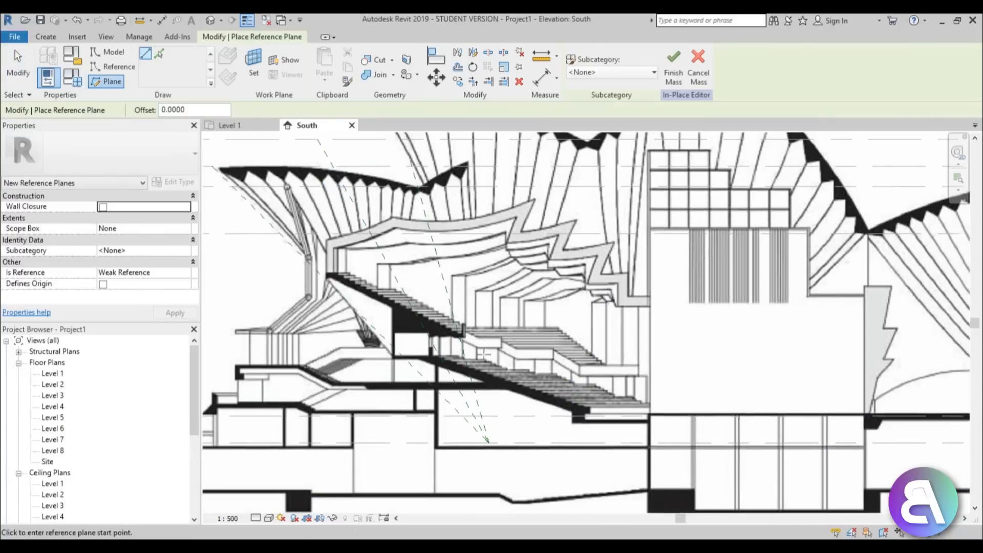
click(488, 442)
click(465, 136)
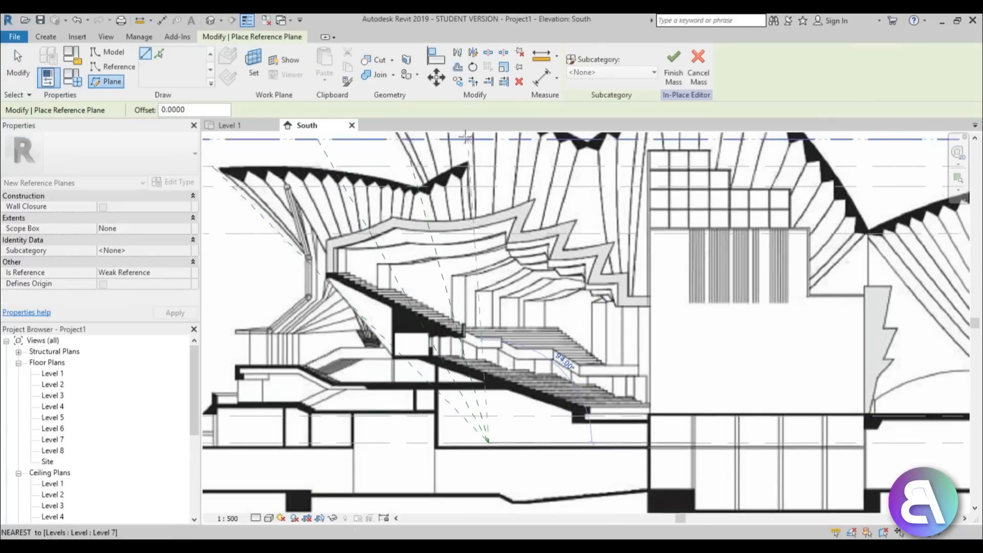
key(Escape)
key(Escape)
scroll(504, 259, down, 3)
scroll(410, 220, up, 3)
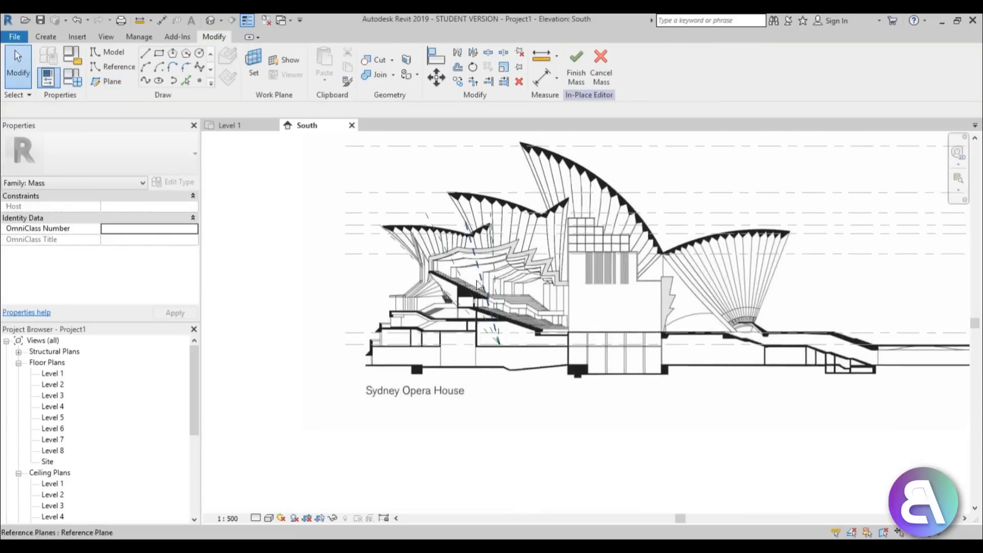
click(386, 235)
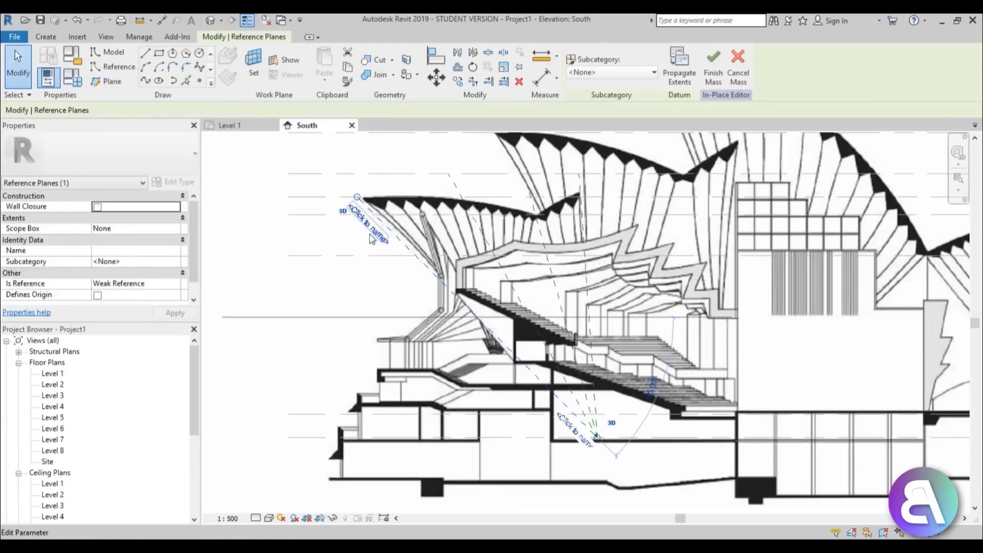
click(372, 238)
key(Escape)
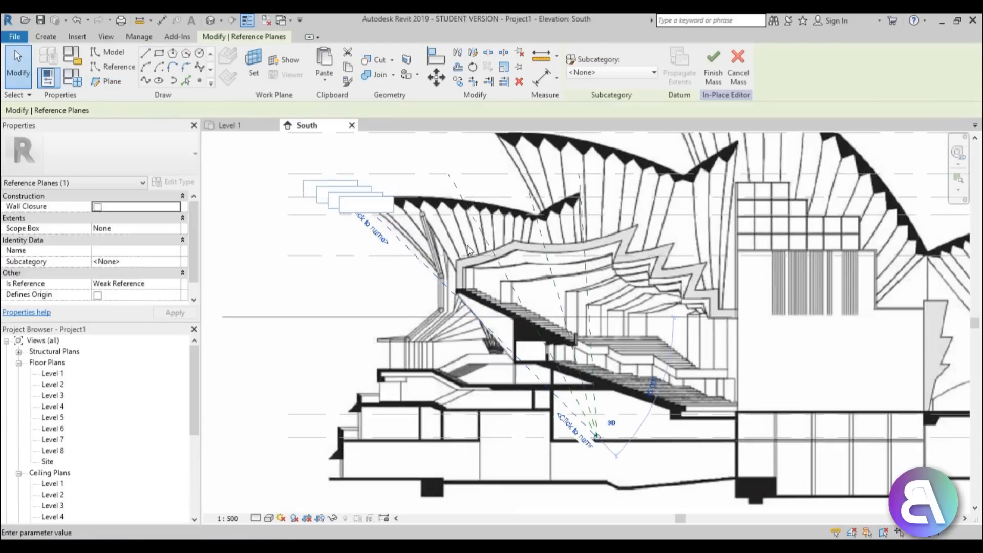
scroll(508, 257, down, 3)
key(Escape)
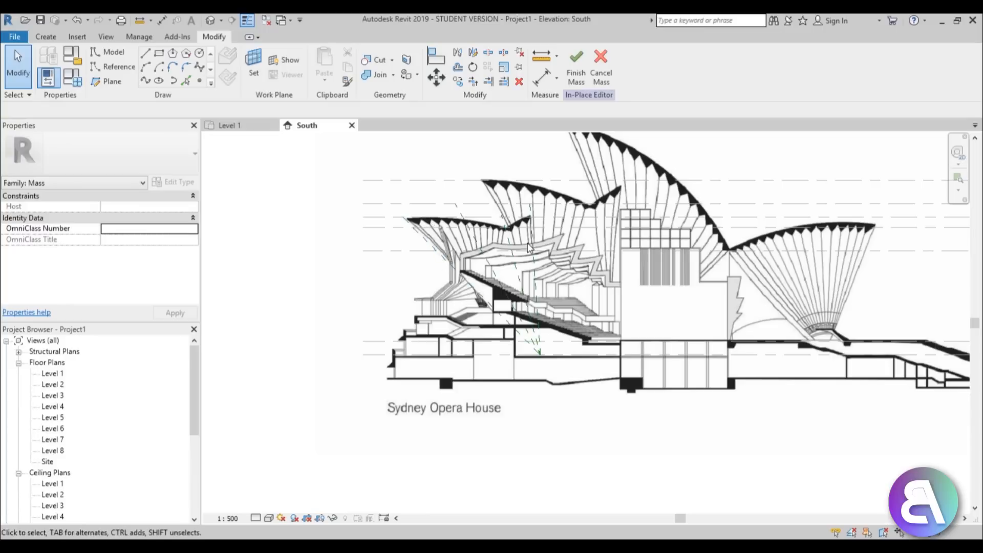
Name the reference plane at the smallest shell's front tip A1 and the one crossing midway along its upper edge A2
scroll(459, 256, up, 3)
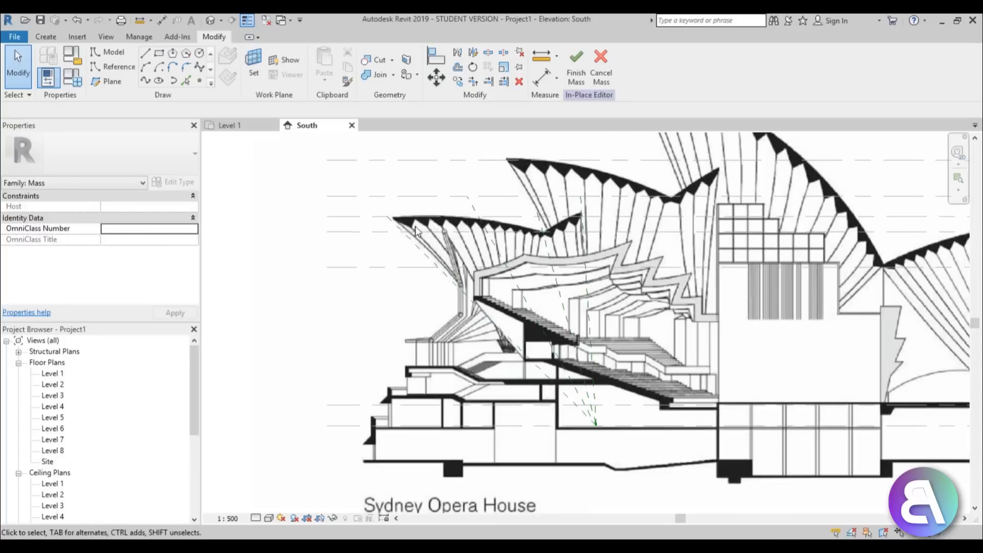
click(416, 233)
click(399, 250)
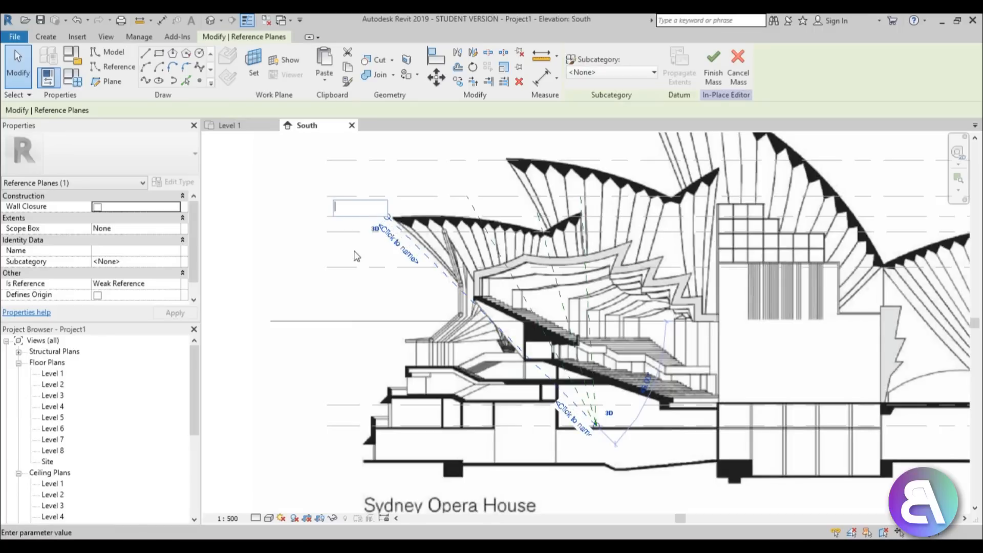
key(Return)
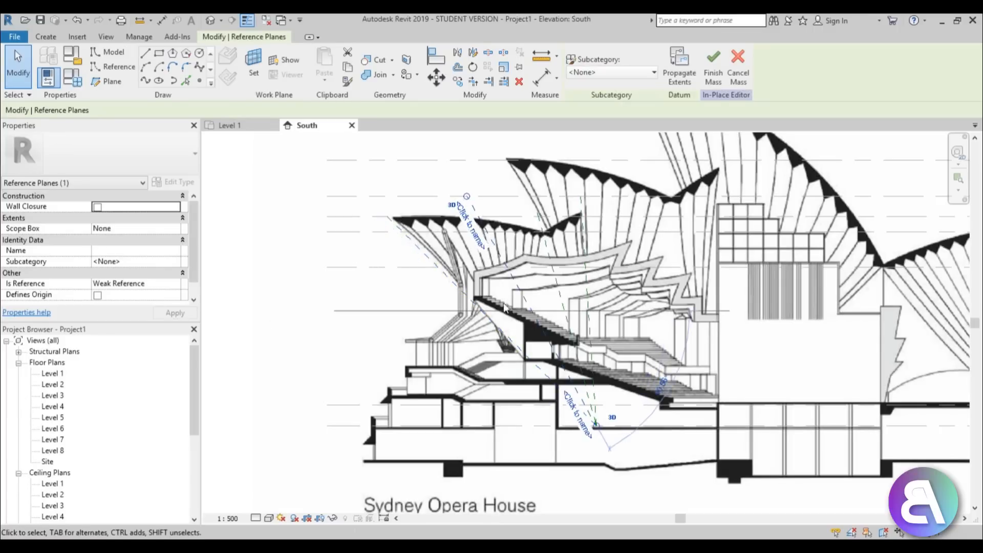
click(481, 244)
click(471, 235)
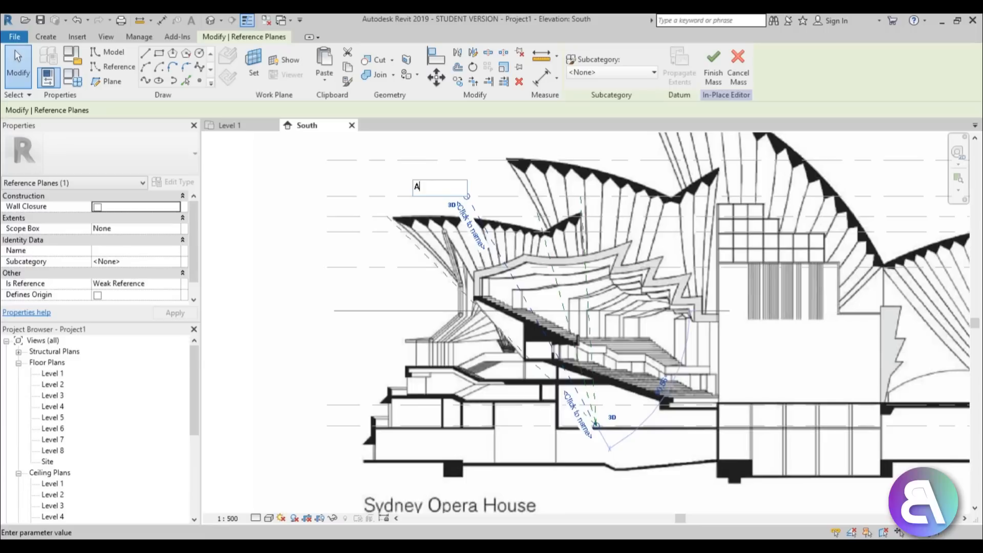
text(A2)
key(Return)
Name the reference plane through the smallest shell's valley A3 and the one past its rear tip A4
click(553, 251)
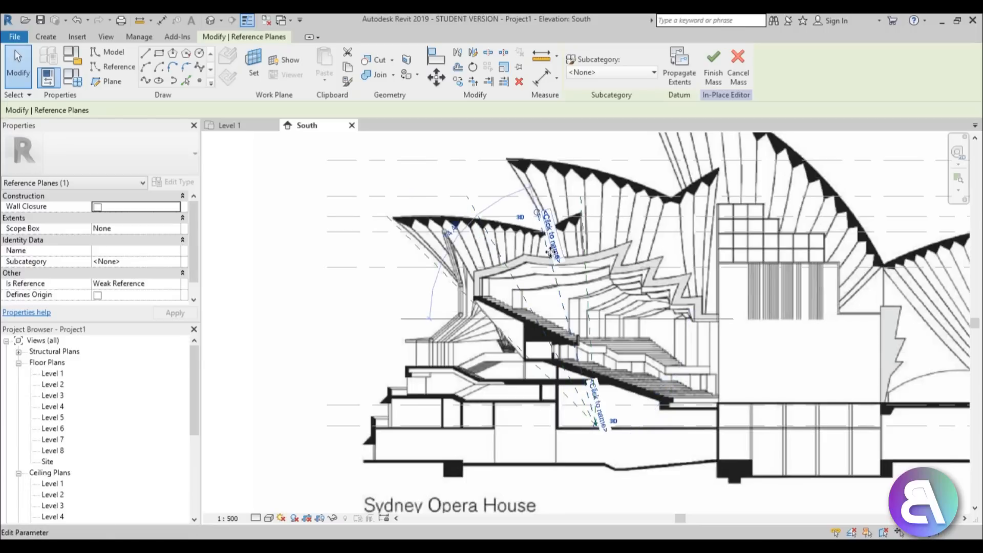
click(544, 231)
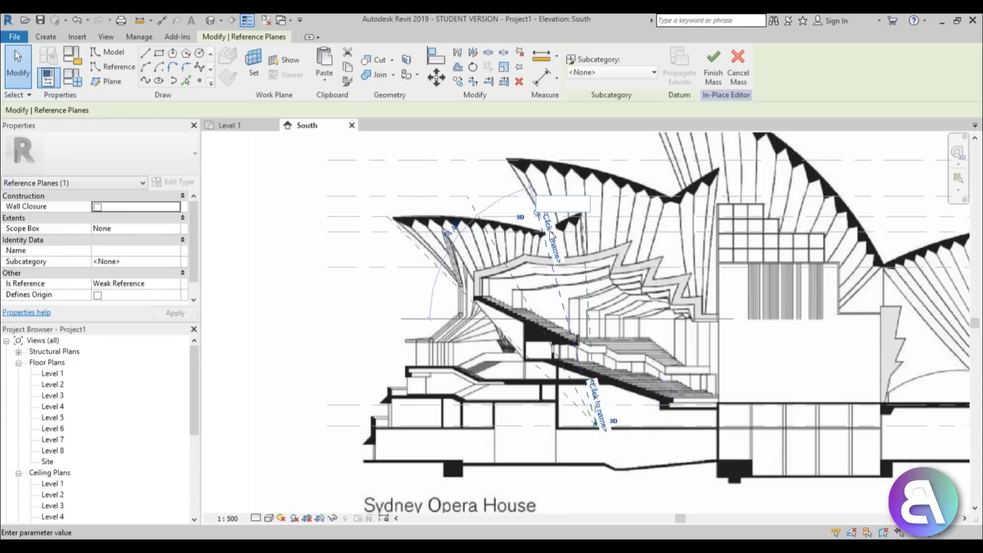
text(A3)
key(Return)
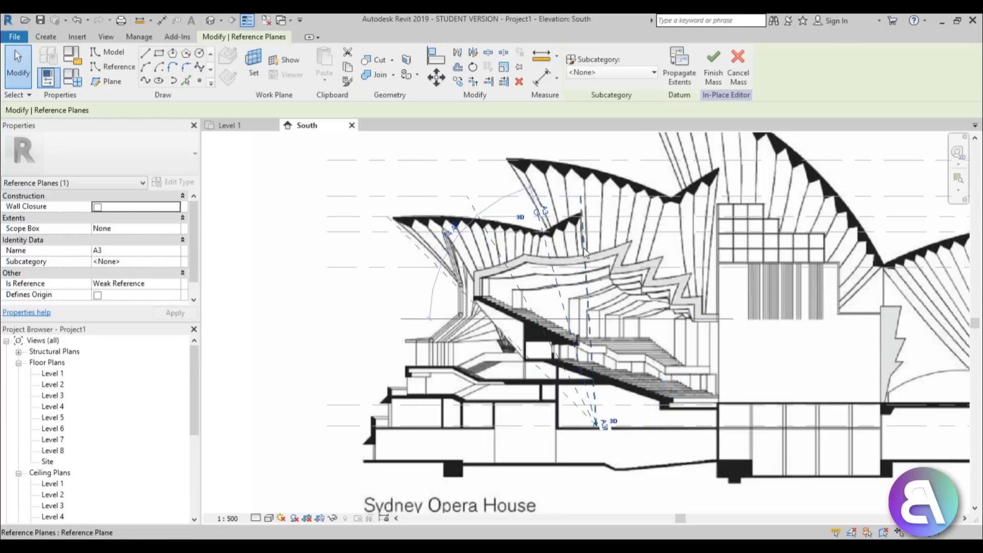
click(588, 240)
click(593, 225)
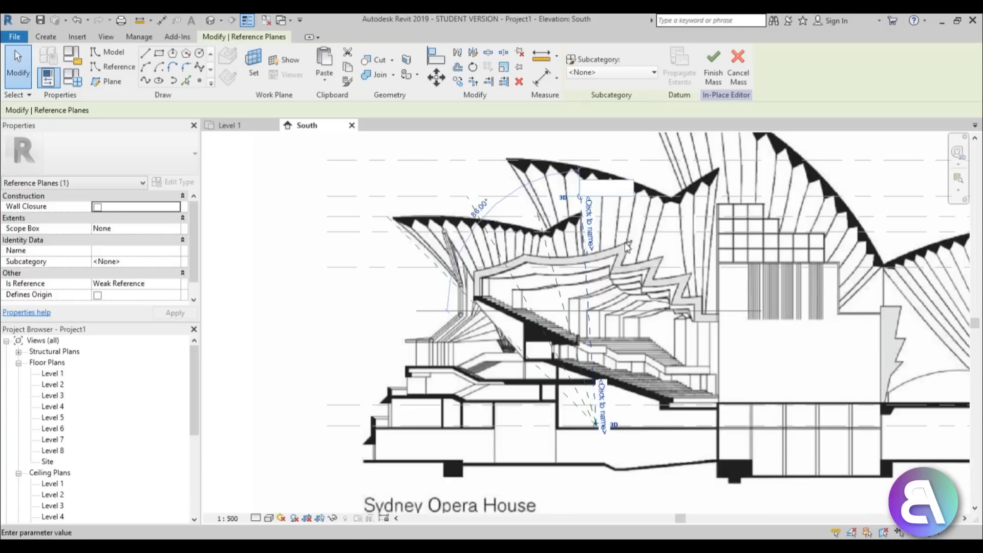
key(Return)
scroll(635, 258, down, 3)
middle_drag(629, 269, 588, 255)
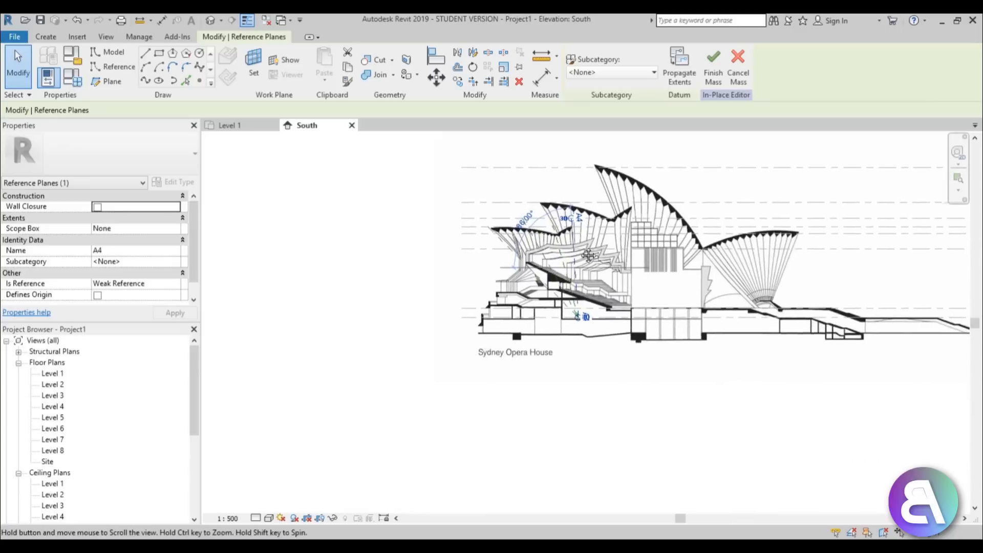
scroll(582, 243, up, 3)
middle_drag(485, 261, 473, 252)
scroll(450, 272, down, 2)
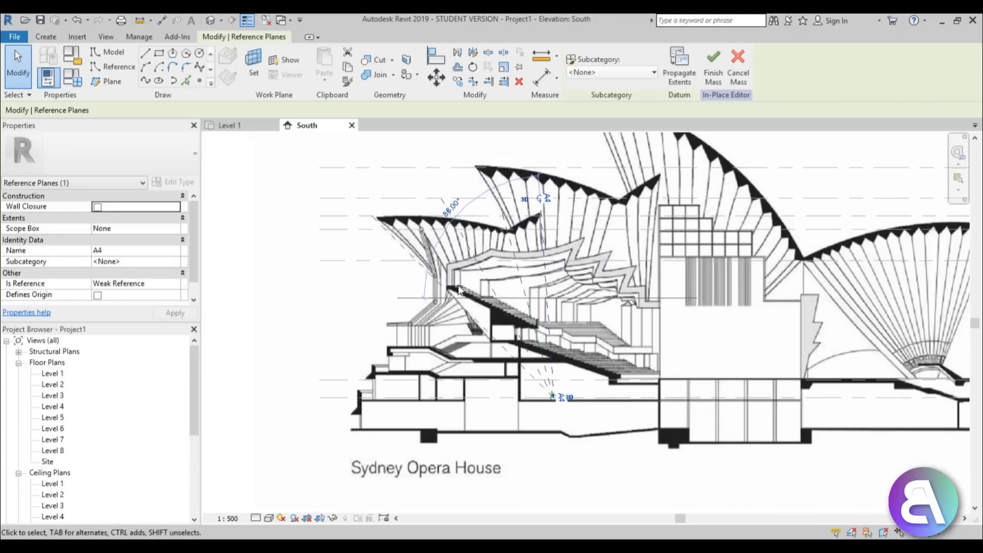
click(349, 311)
Move reference planes A1, A2 and A4 slightly sideways so the four lower ends sit apart along Level 1
scroll(544, 384, up, 8)
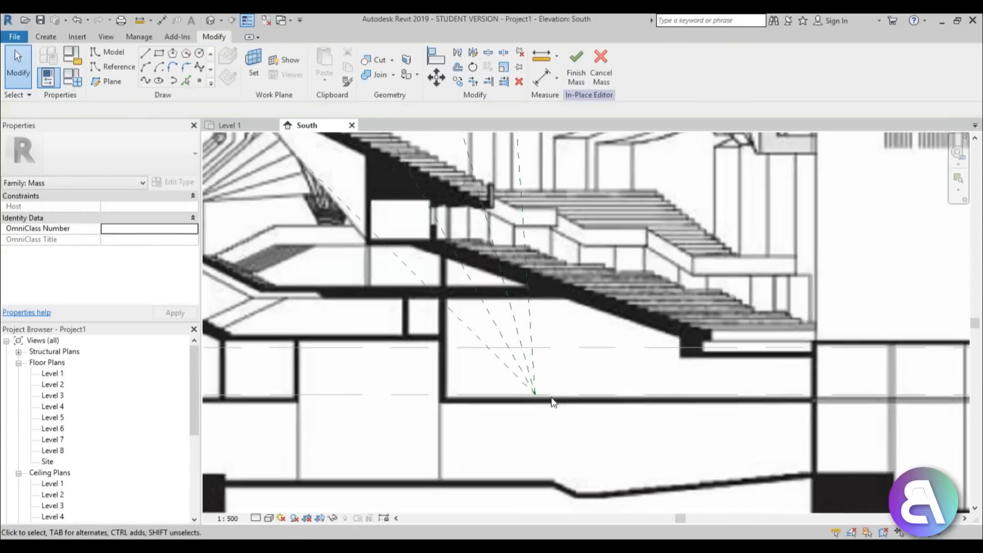
click(547, 387)
drag(538, 383, 509, 384)
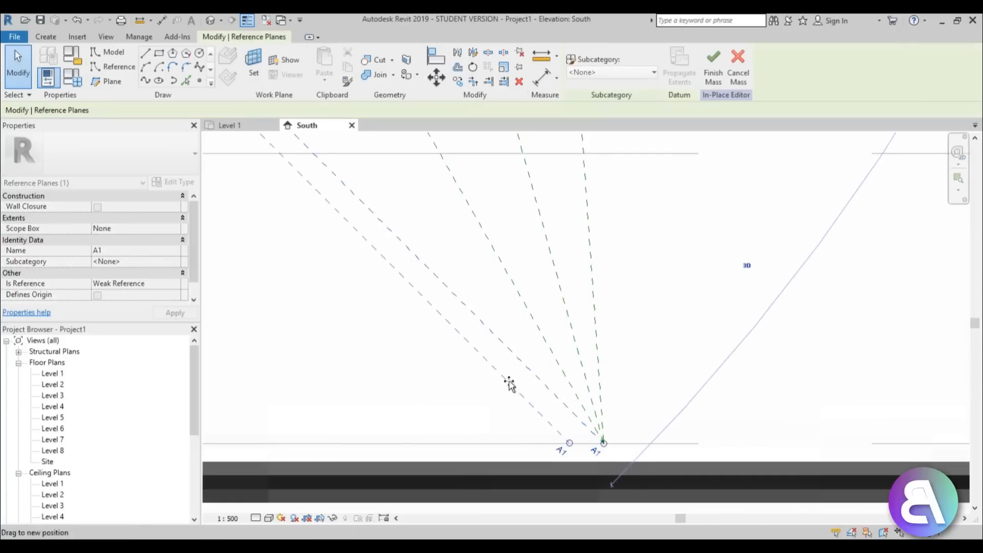
drag(570, 379, 624, 374)
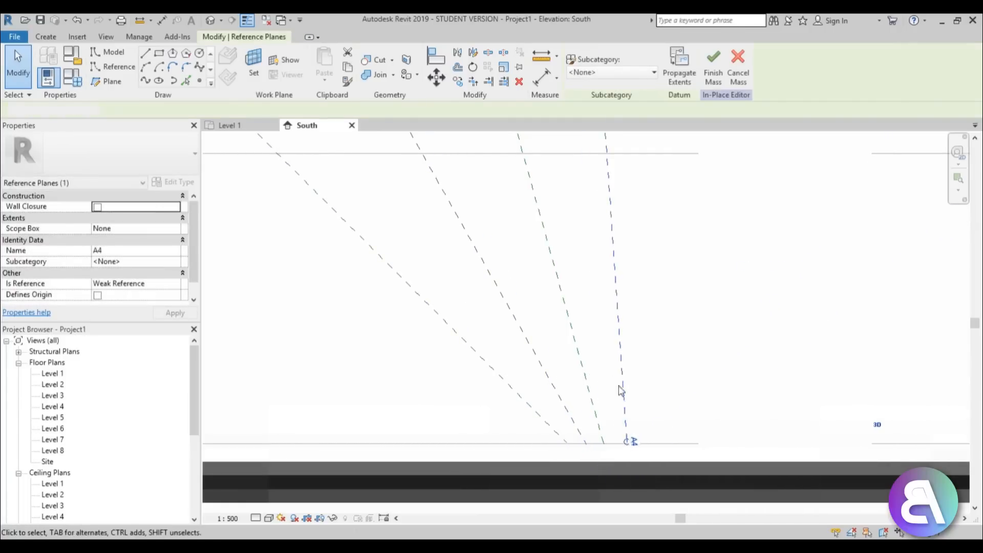
click(632, 400)
scroll(626, 410, down, 2)
scroll(628, 413, down, 3)
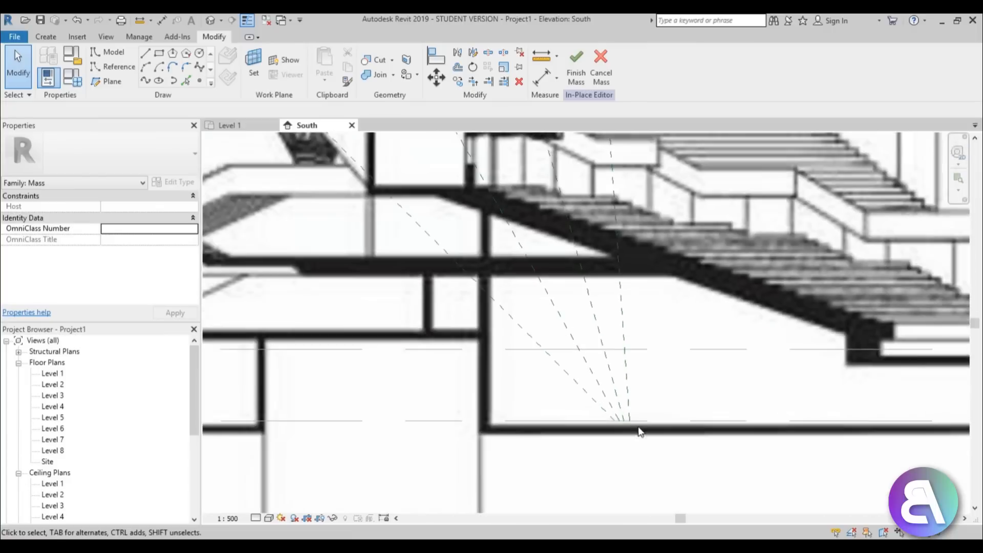
scroll(634, 430, up, 3)
scroll(628, 434, up, 2)
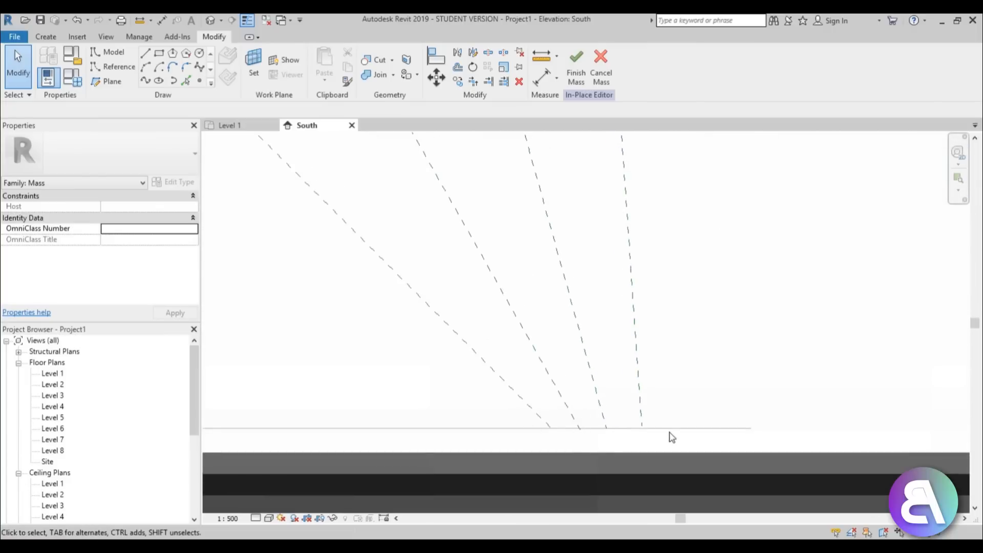
Examine where plane A1 and the smallest shell's front tip meet the level lines, and trace those lines to their labels
scroll(659, 417, down, 6)
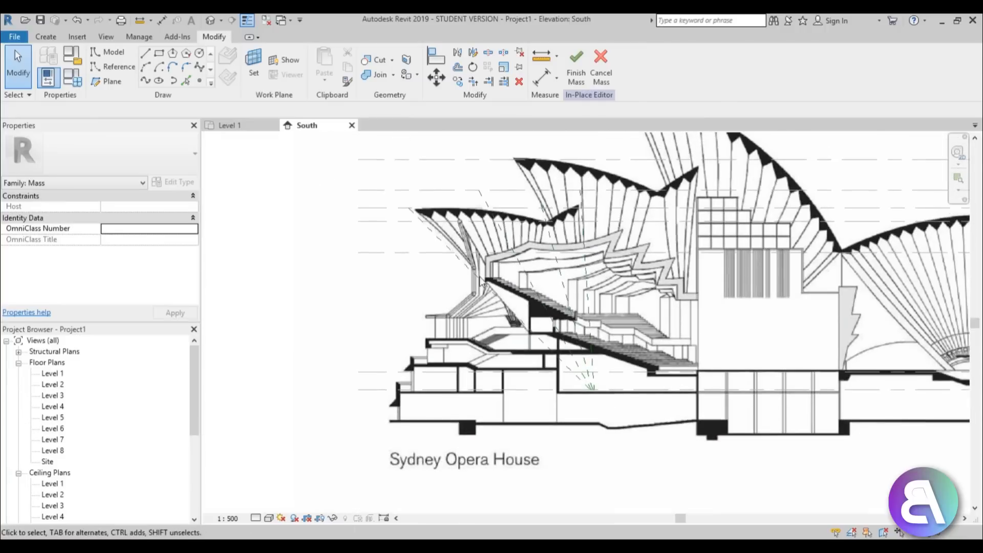
scroll(481, 256, up, 2)
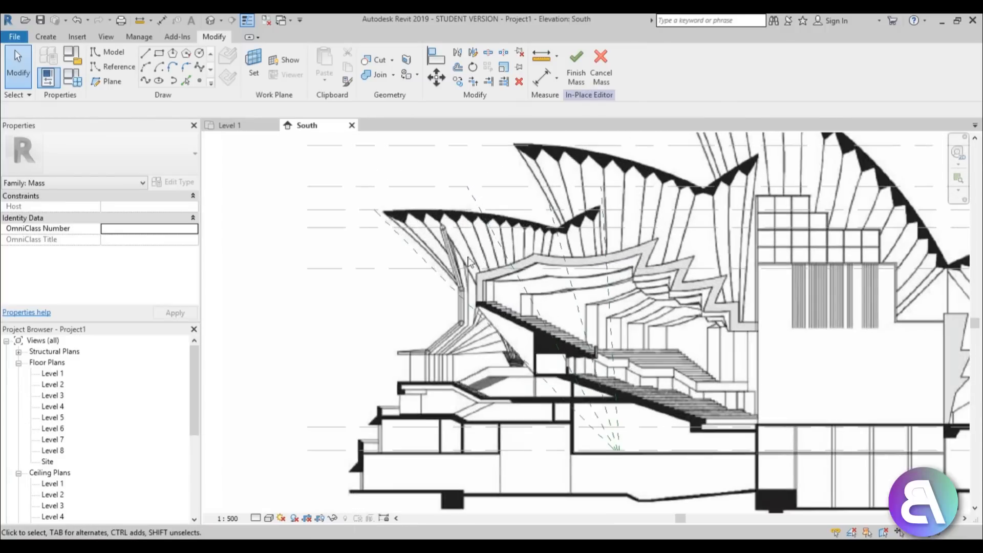
click(443, 278)
click(428, 302)
scroll(420, 302, down, 3)
scroll(373, 240, up, 5)
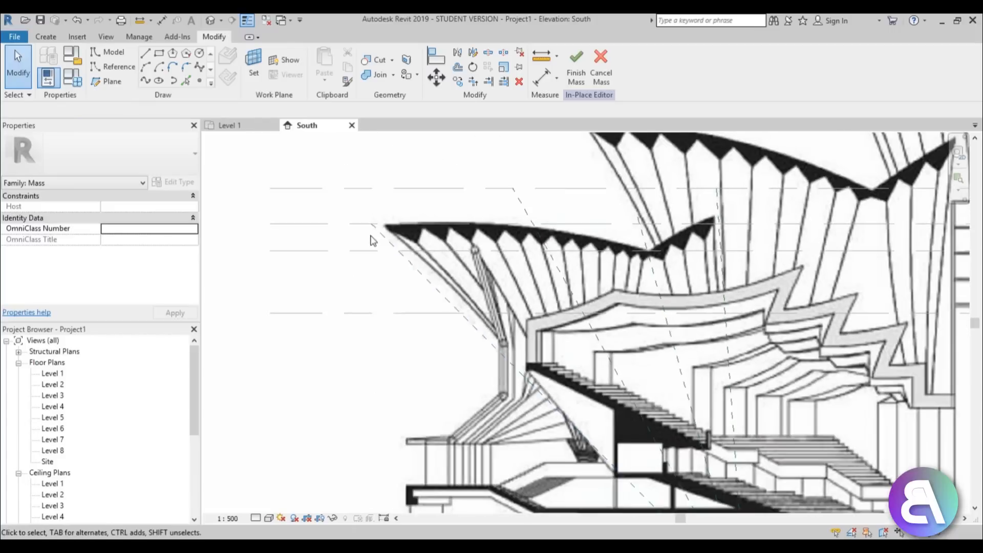
scroll(364, 236, down, 3)
scroll(328, 236, up, 5)
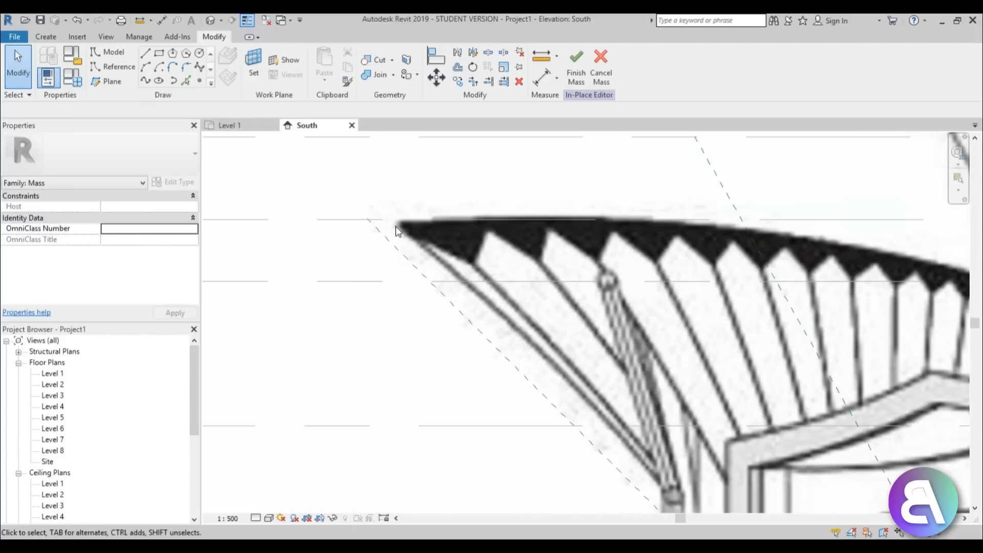
scroll(394, 228, down, 3)
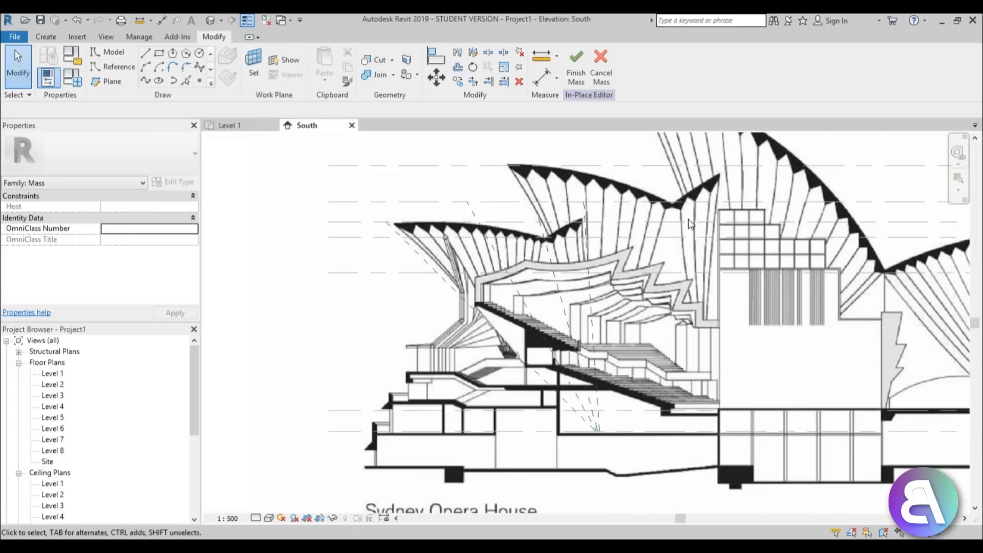
middle_drag(685, 225, 76, 223)
middle_drag(810, 228, 621, 222)
scroll(732, 224, up, 5)
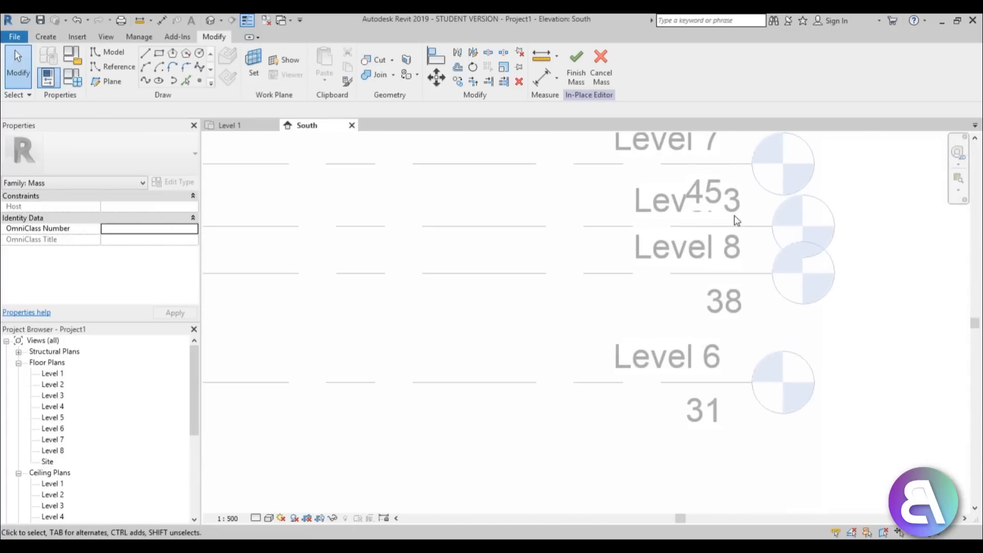
scroll(737, 227, down, 5)
middle_drag(523, 232, 970, 244)
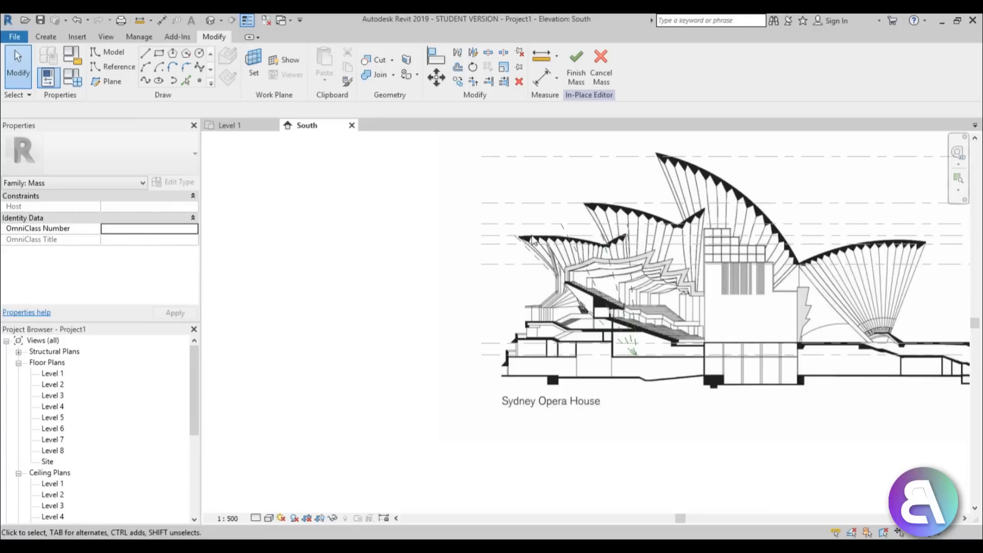
Check which level line lies where plane A2 crosses the smallest shell's upper edge by following it to the level labels
scroll(533, 240, up, 4)
middle_drag(518, 236, 399, 246)
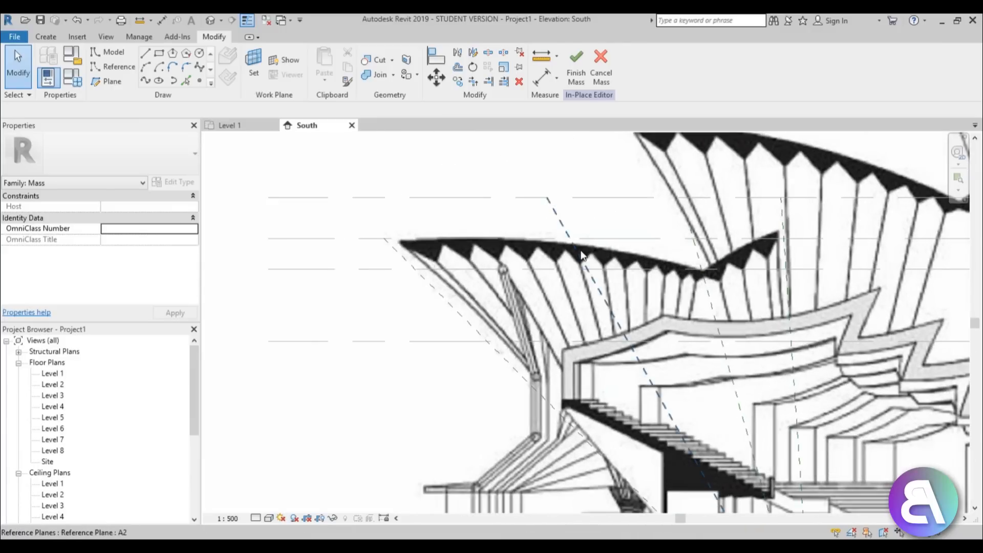
scroll(706, 277, down, 3)
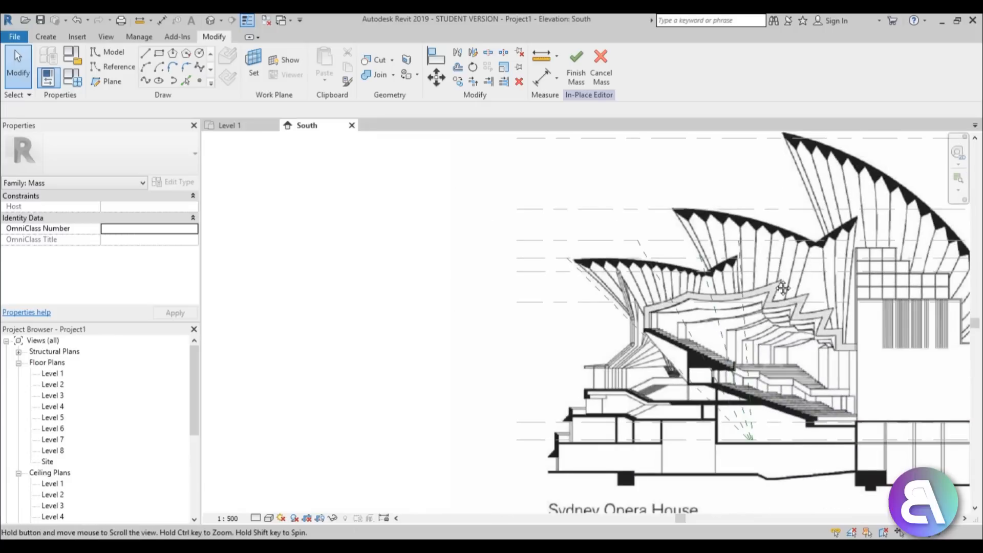
middle_drag(789, 282, 281, 283)
middle_drag(689, 293, 283, 262)
scroll(684, 251, up, 3)
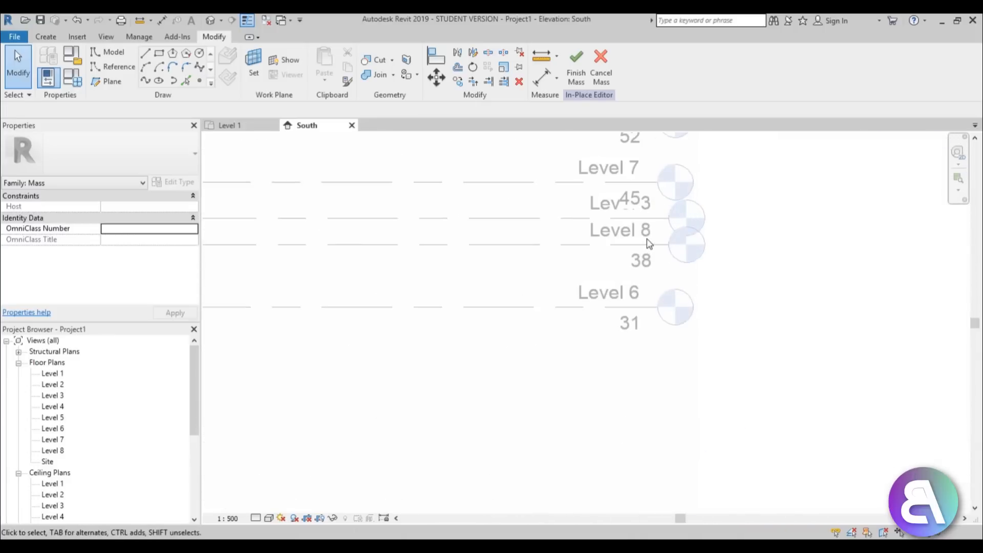
scroll(642, 243, down, 3)
middle_drag(459, 275, 893, 282)
middle_drag(229, 265, 413, 289)
scroll(591, 270, up, 2)
scroll(404, 344, down, 2)
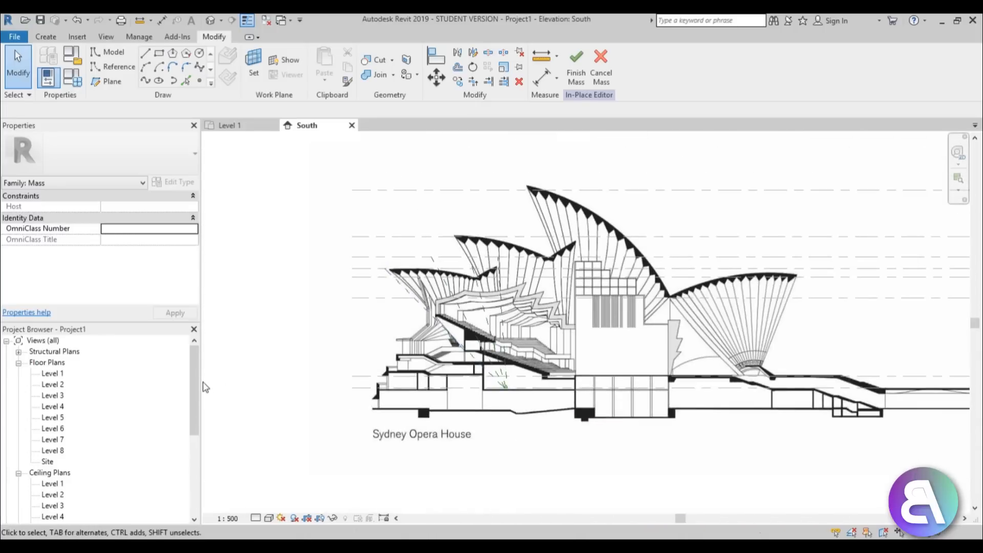
Open the West building elevation and bring all its level lines into view
drag(196, 373, 189, 428)
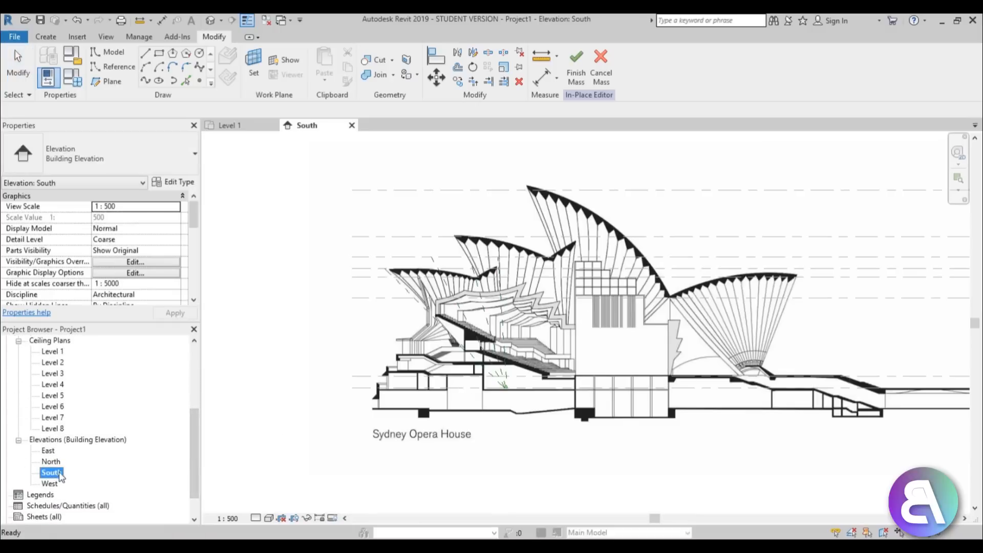
double_click(51, 486)
scroll(605, 358, down, 2)
middle_drag(595, 370, 510, 376)
scroll(520, 376, up, 2)
middle_drag(487, 454, 469, 428)
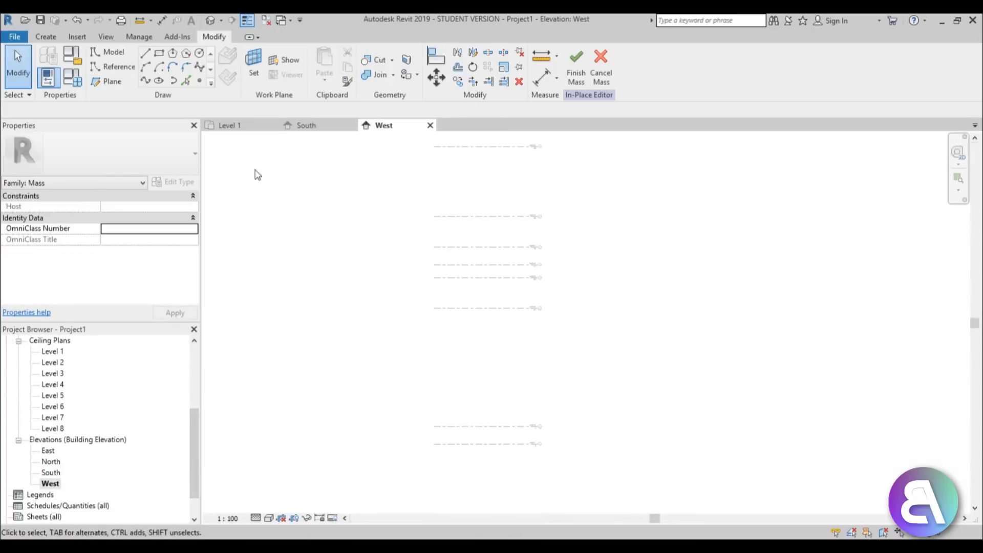
Draw a vertical reference plane across the middle of the level lines, from the lowest level up past the topmost one
click(146, 81)
click(482, 444)
scroll(483, 441, down, 1)
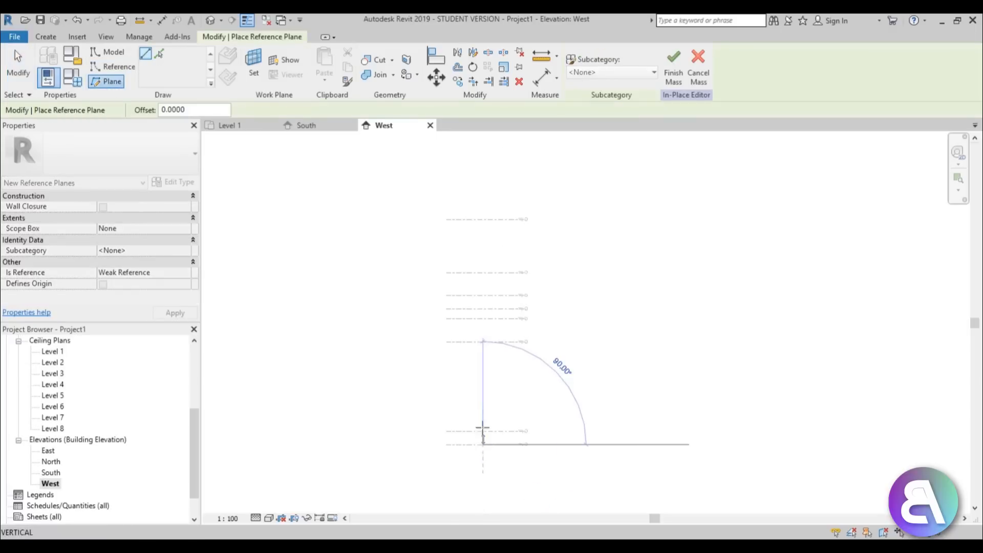
click(483, 185)
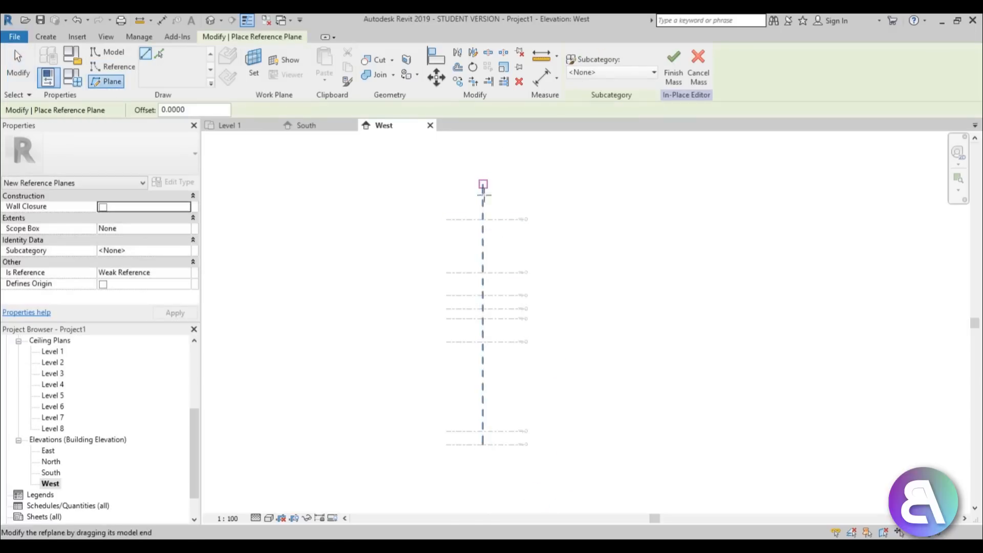
key(Escape)
key(Escape)
click(484, 278)
click(479, 447)
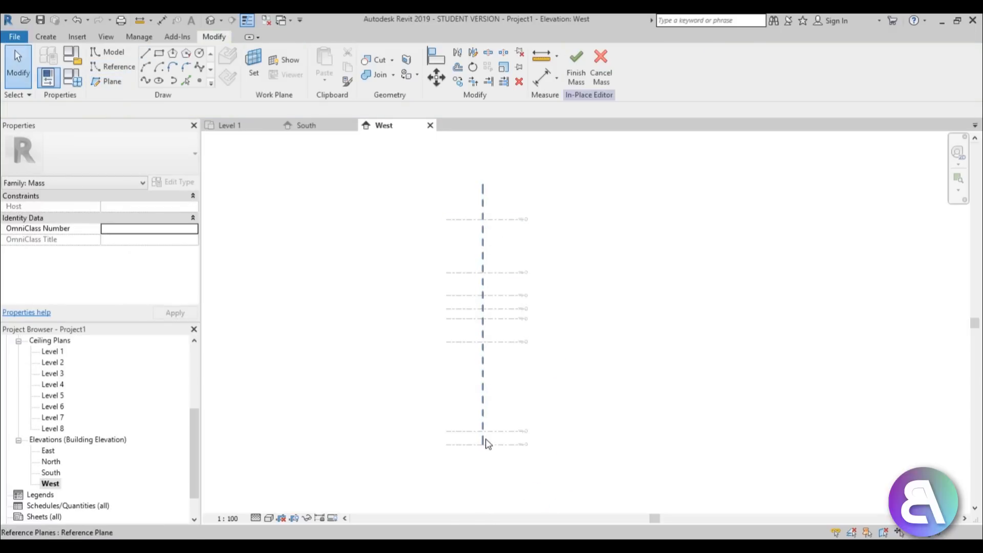
Name the vertical reference plane crossing the levels "center"
click(484, 438)
click(486, 438)
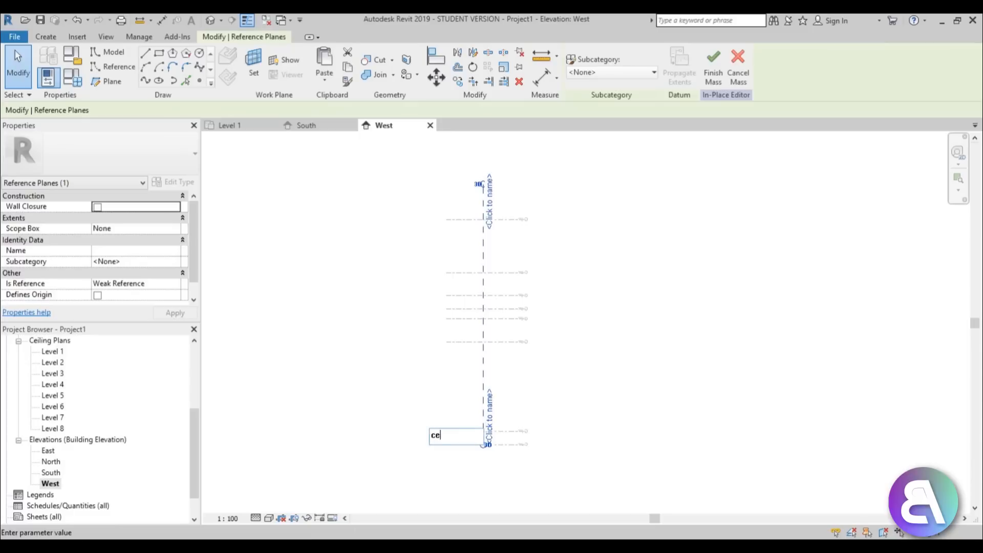
text(center)
key(Return)
click(566, 417)
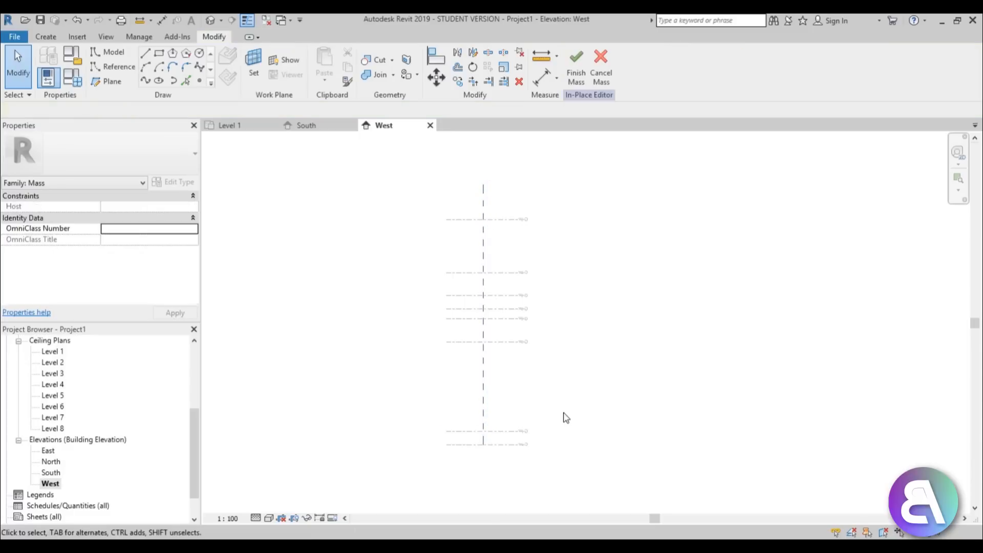
Set Reference Plane : A1 as the work plane for model lines, using a Start-End-Radius arc drawn on the work plane
scroll(494, 378, up, 1)
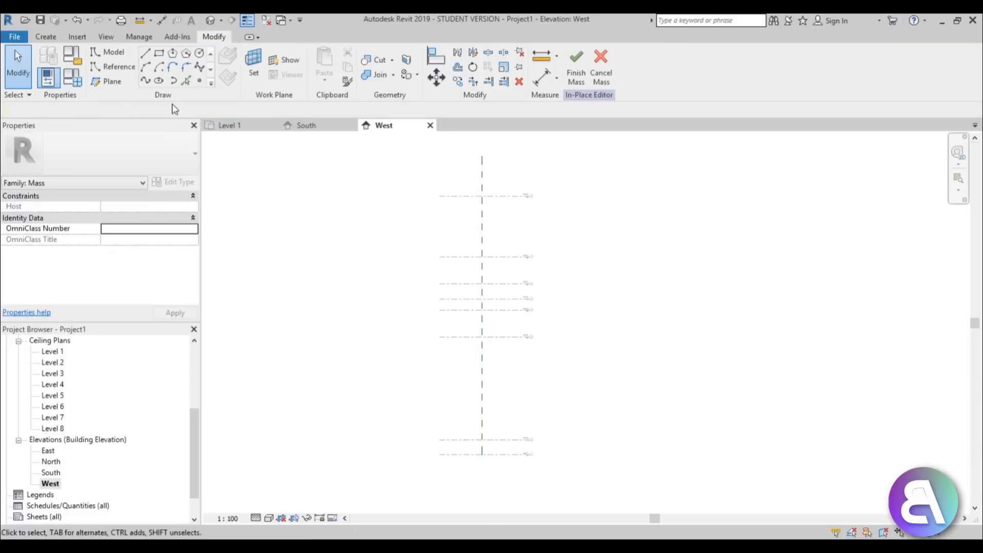
click(116, 53)
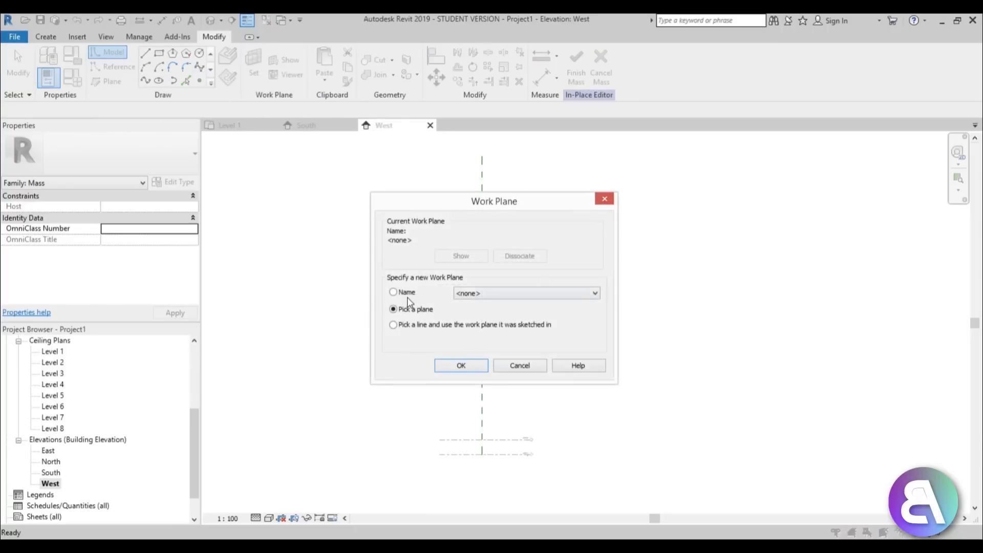
click(408, 296)
click(507, 293)
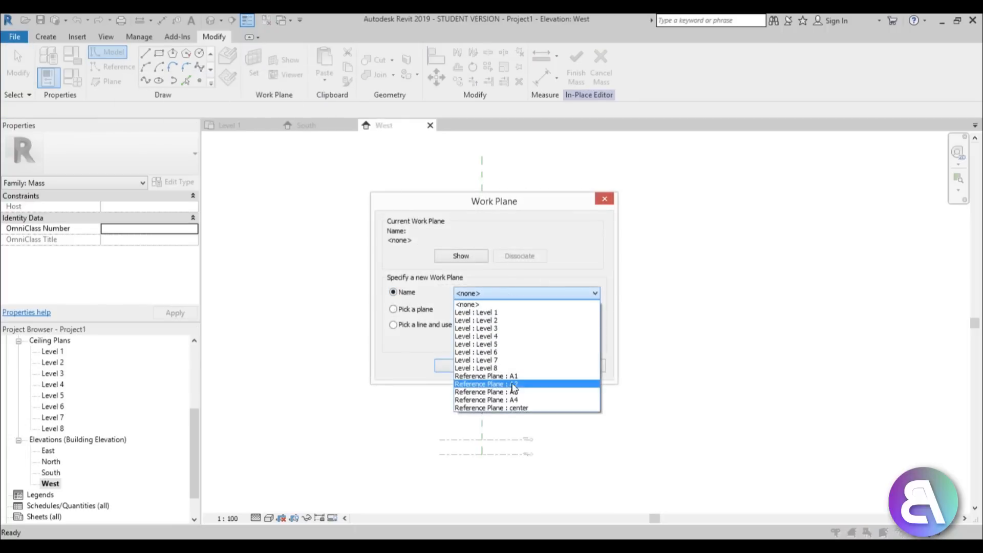
click(512, 377)
click(464, 364)
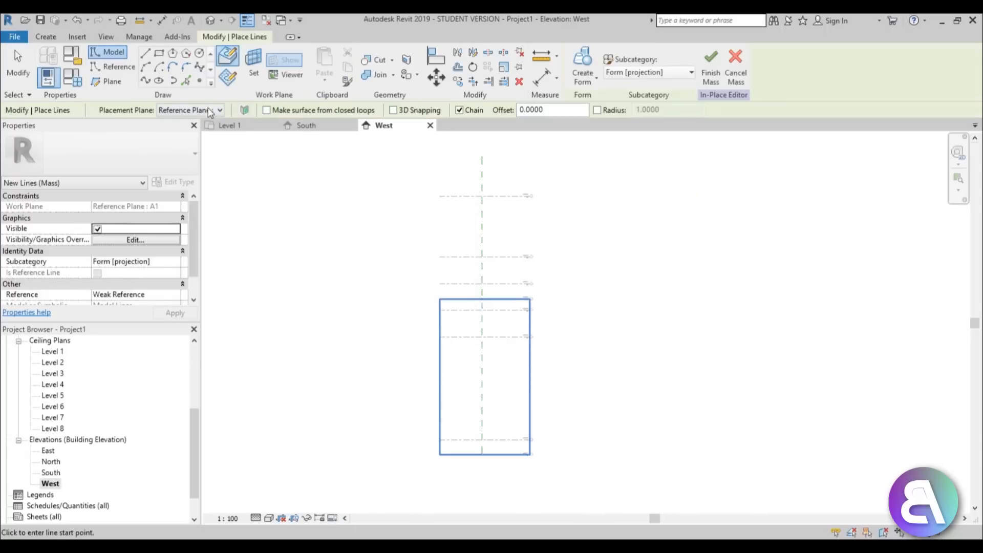
click(148, 67)
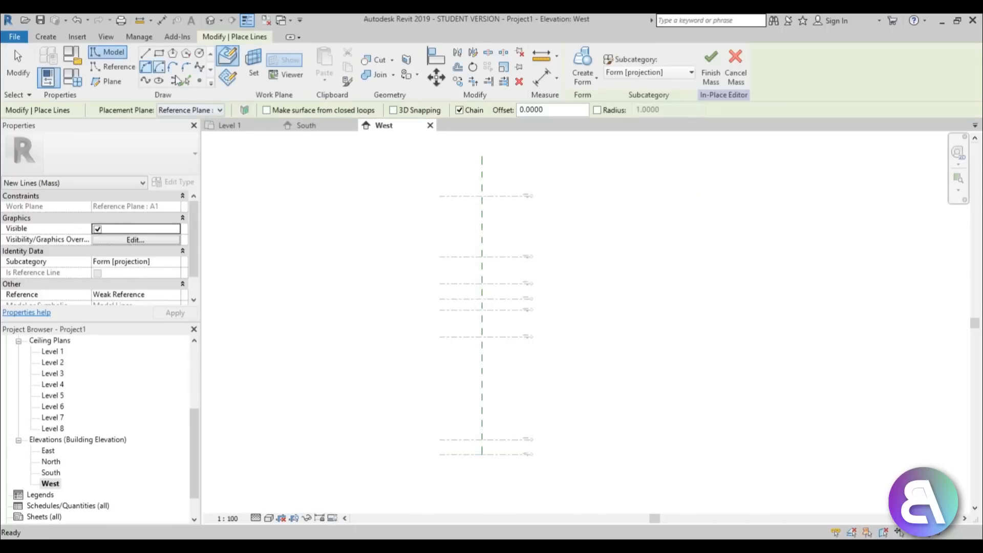
click(229, 81)
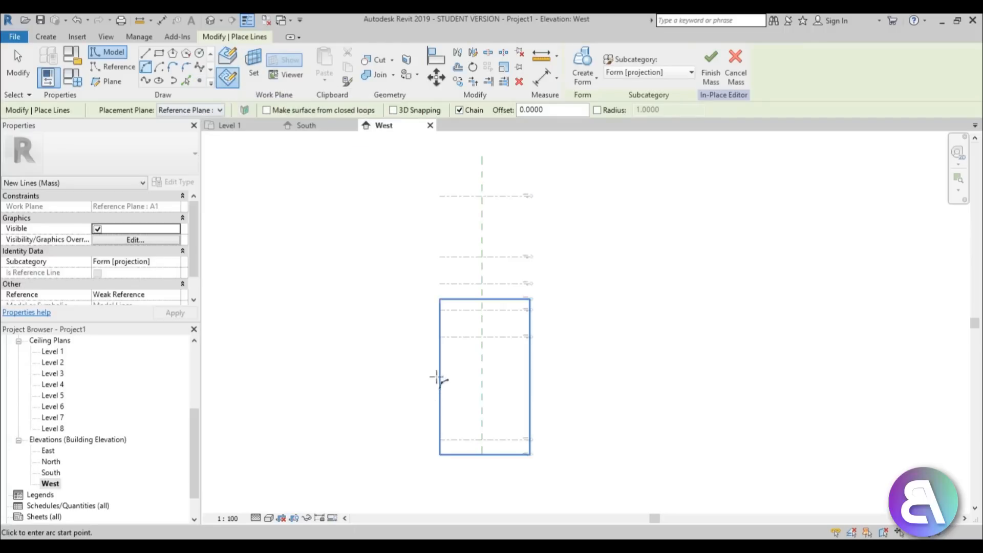
Draw an arc from the center plane at Level 3 down to Level 1 on its left, with a radius of about 70
scroll(436, 378, up, 8)
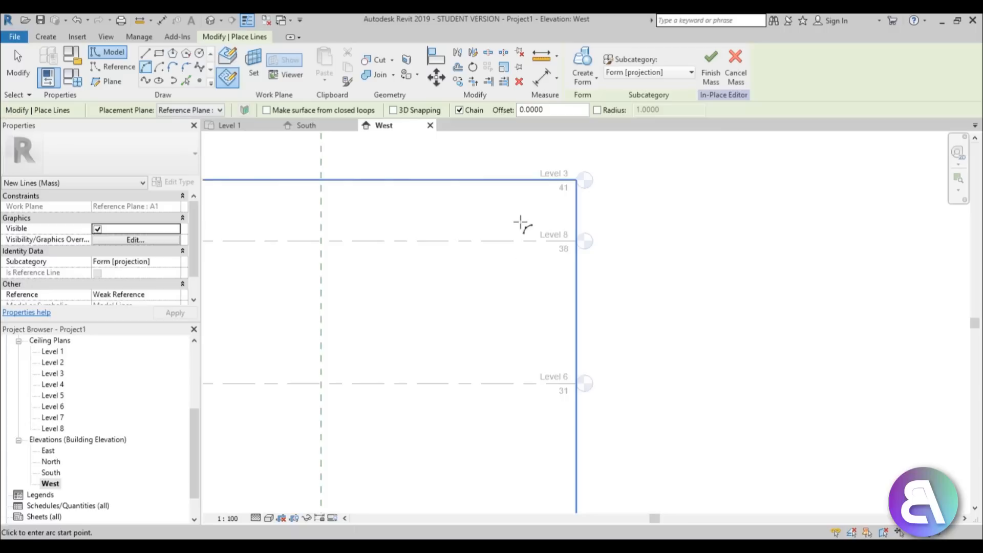
middle_drag(520, 222, 523, 258)
click(324, 216)
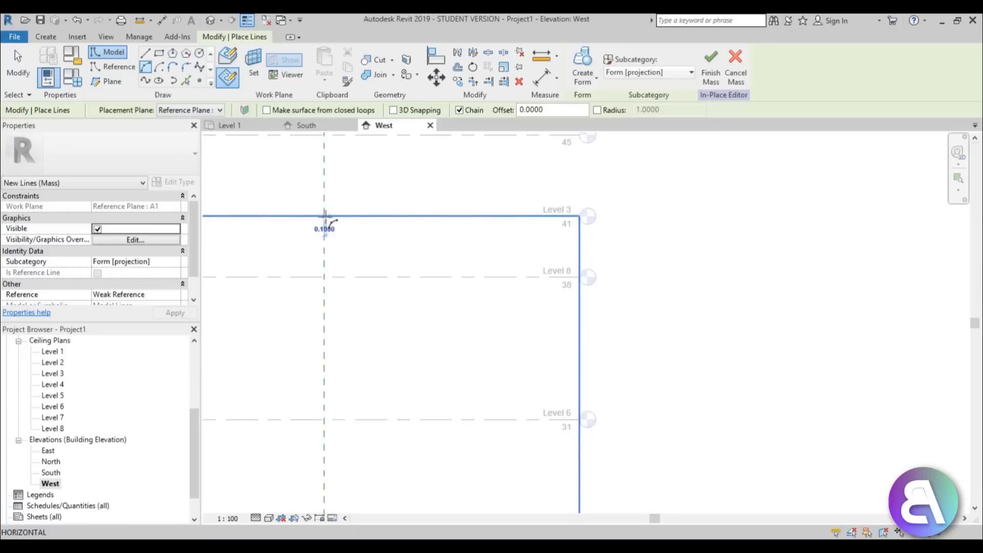
scroll(311, 339, down, 4)
middle_drag(314, 347, 444, 225)
scroll(414, 303, down, 2)
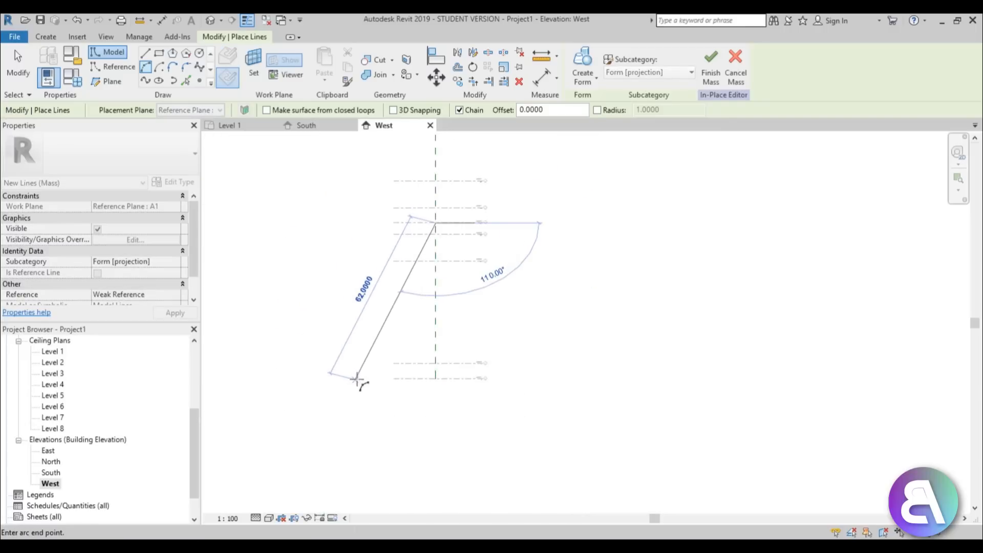
scroll(357, 379, up, 1)
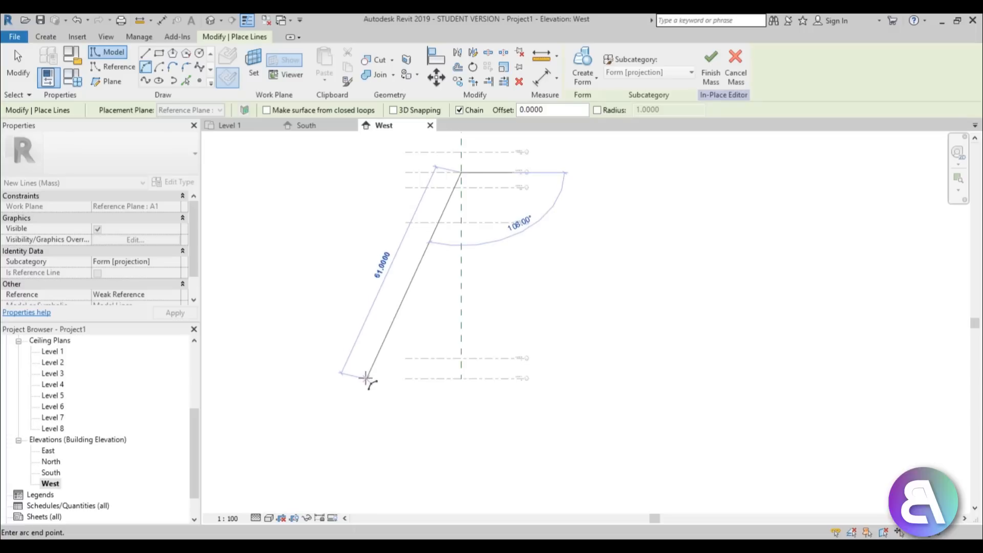
click(365, 379)
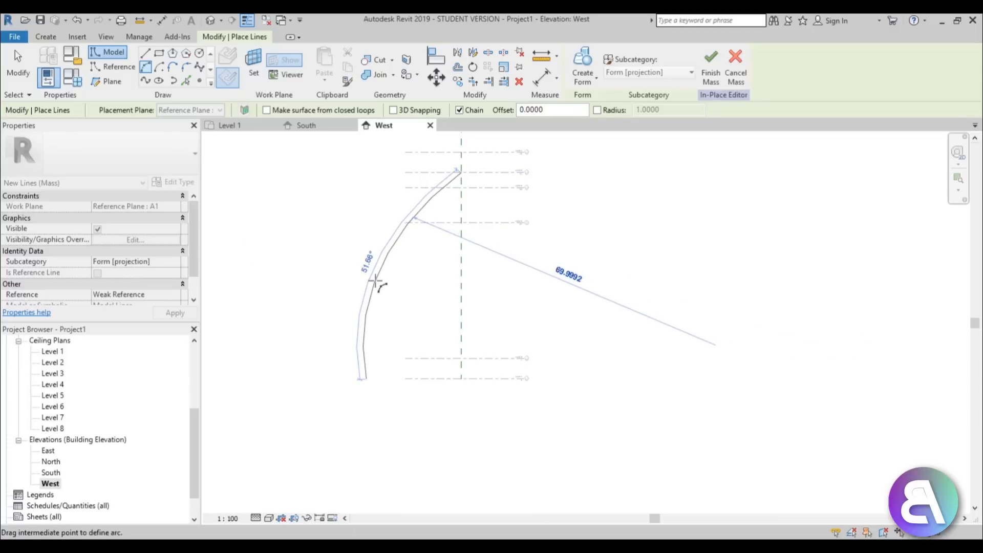
click(375, 281)
key(Escape)
key(Escape)
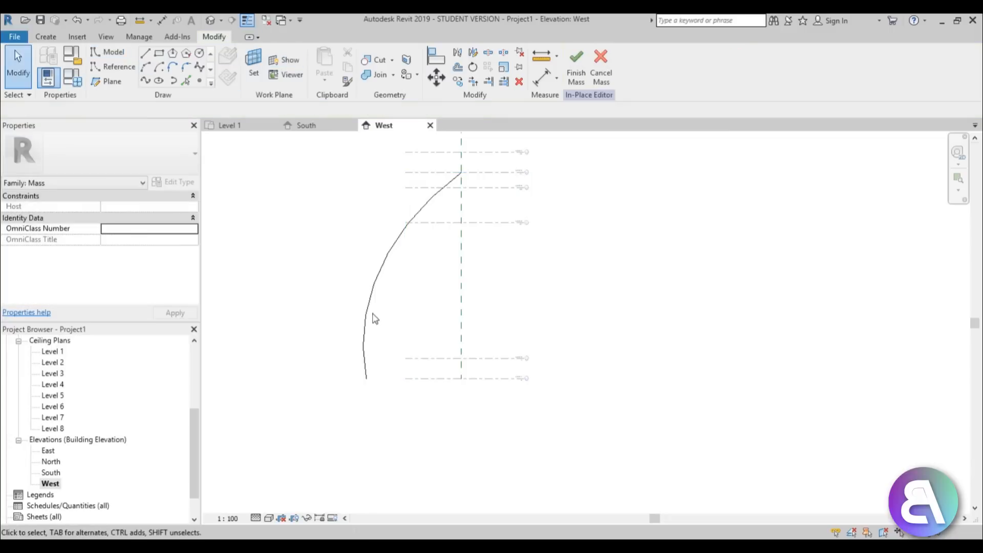
Mirror a copy of the arc about the center reference plane to form a pointed arch
click(374, 319)
key(m)
key(m)
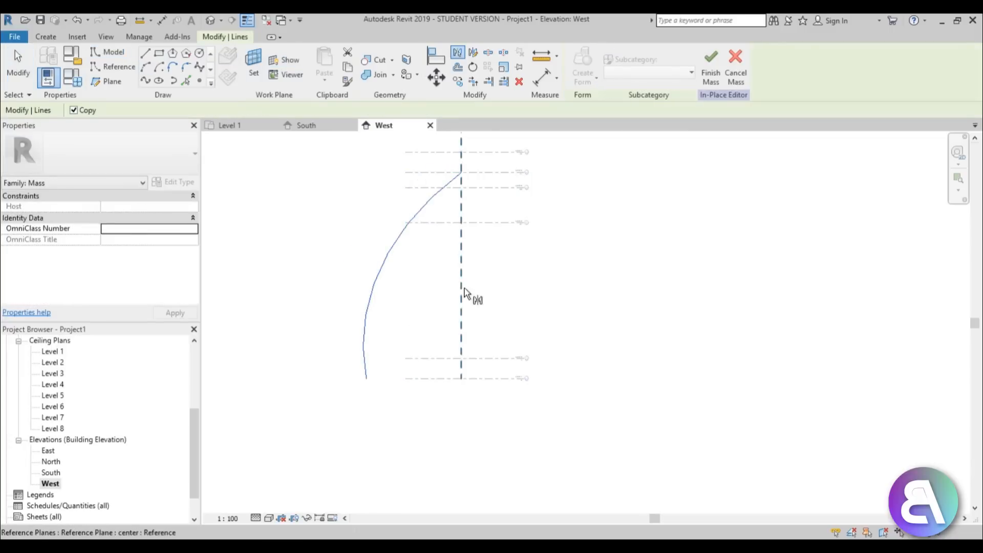
click(462, 290)
key(Escape)
scroll(358, 383, up, 3)
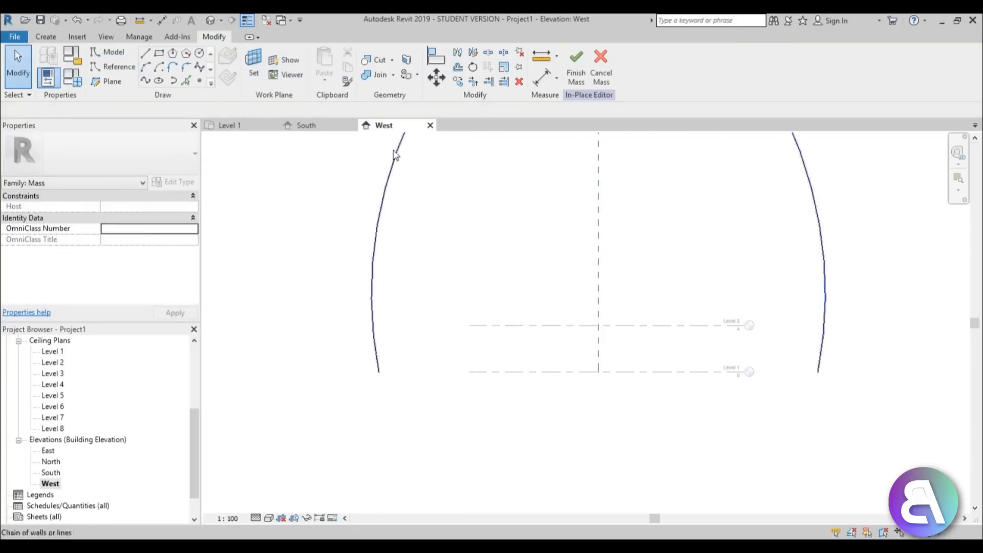
Draw a horizontal model line about 50.6 long along Level 1, extending beyond the feet of both arcs
click(145, 54)
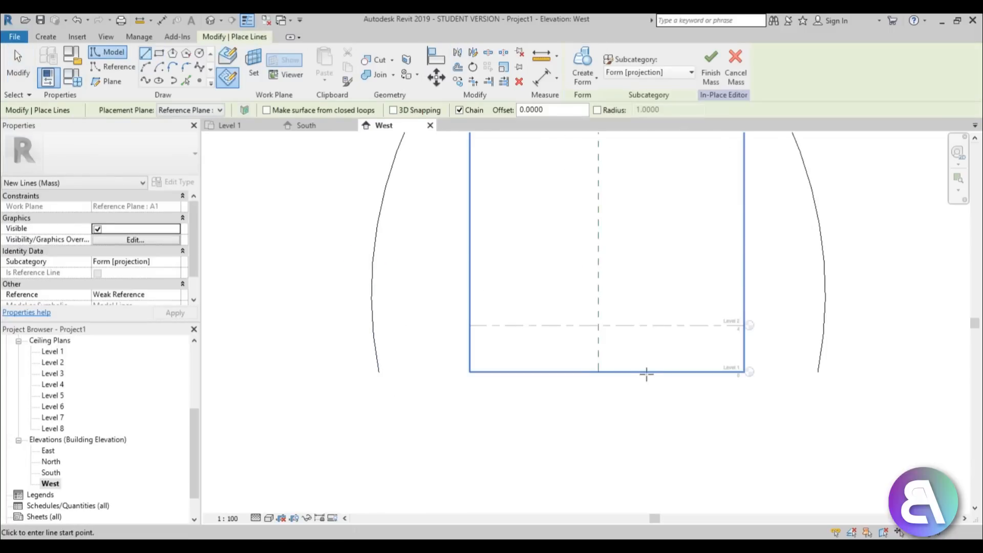
click(598, 372)
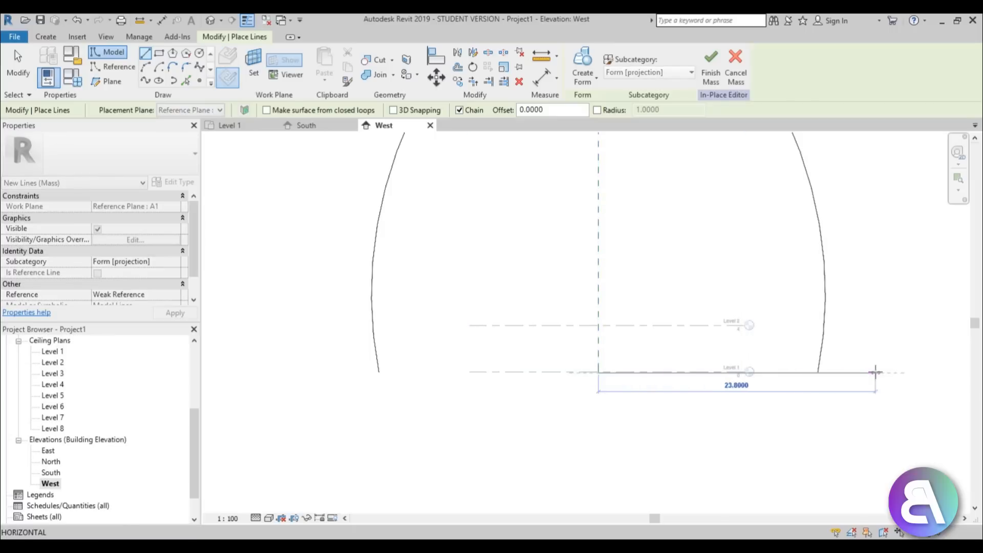
key(Escape)
key(Escape)
click(702, 372)
drag(598, 373, 295, 372)
click(419, 395)
scroll(553, 384, up, 4)
click(552, 364)
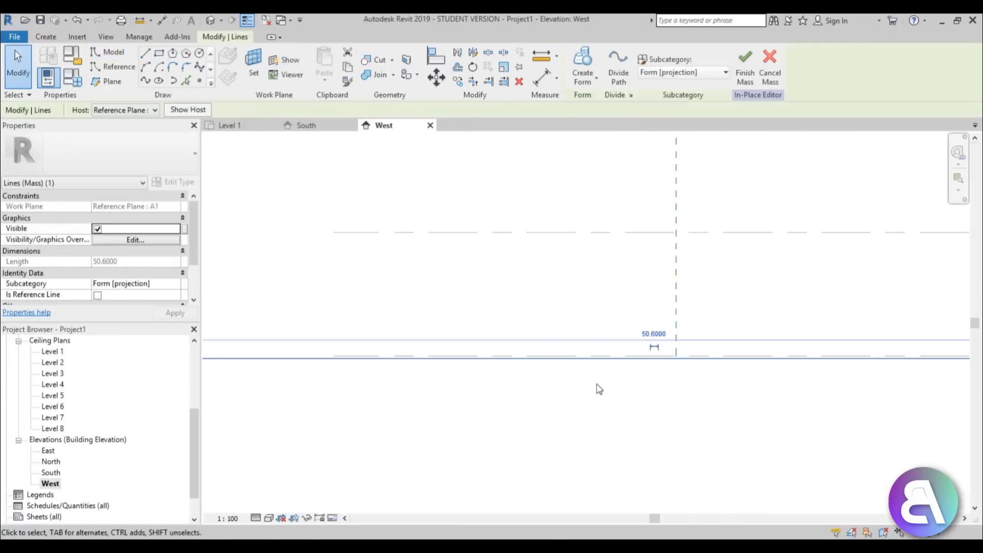
click(456, 362)
scroll(456, 361, down, 3)
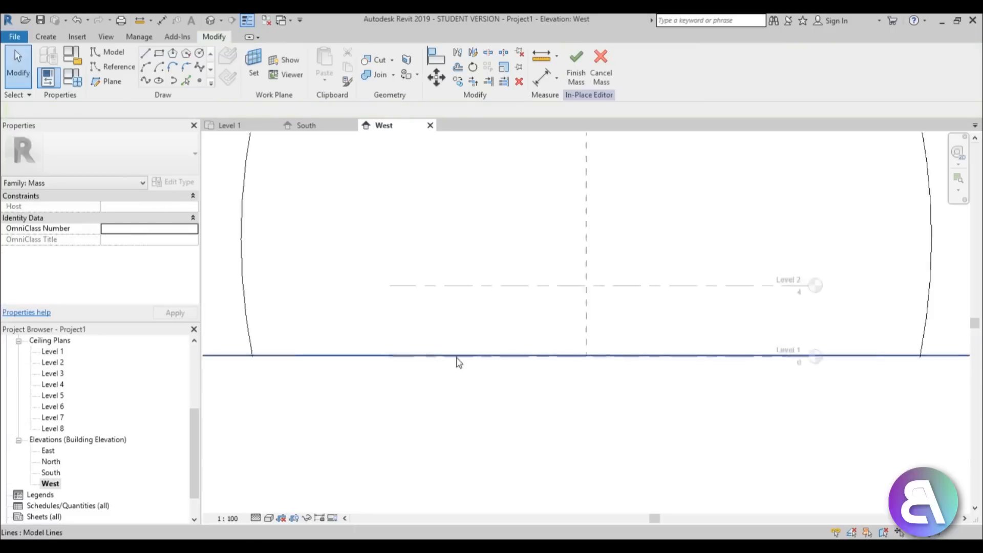
Move the lower endpoints of both arcs onto the horizontal base line
scroll(272, 345, up, 5)
click(282, 348)
drag(281, 371, 309, 383)
scroll(254, 412, down, 6)
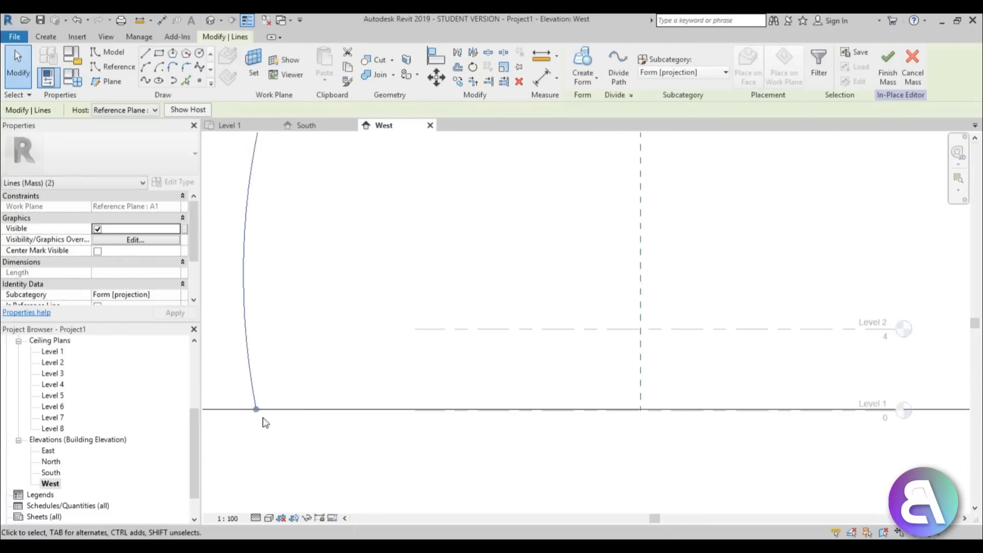
middle_drag(335, 415, 294, 391)
scroll(614, 393, up, 3)
scroll(582, 386, up, 4)
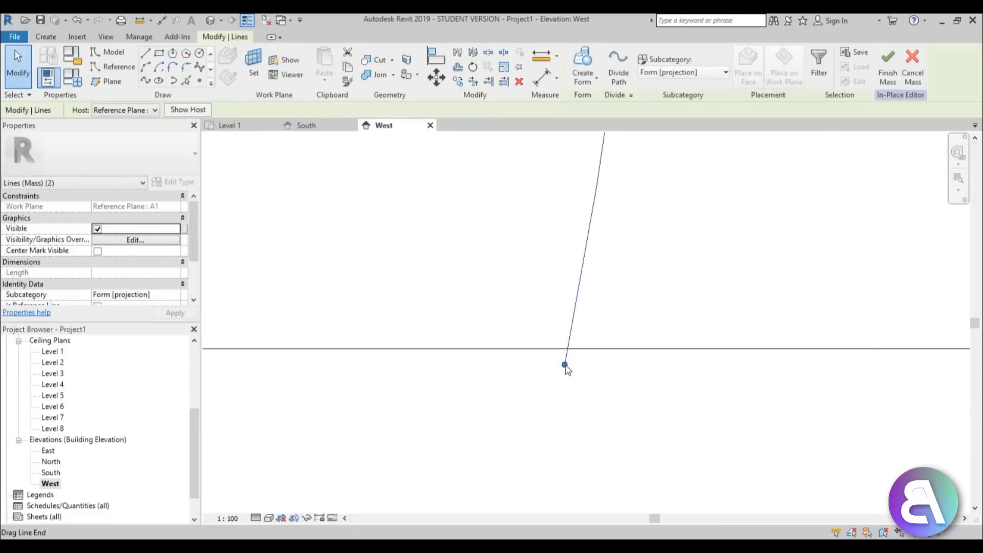
drag(568, 369, 570, 351)
scroll(623, 387, down, 8)
click(558, 403)
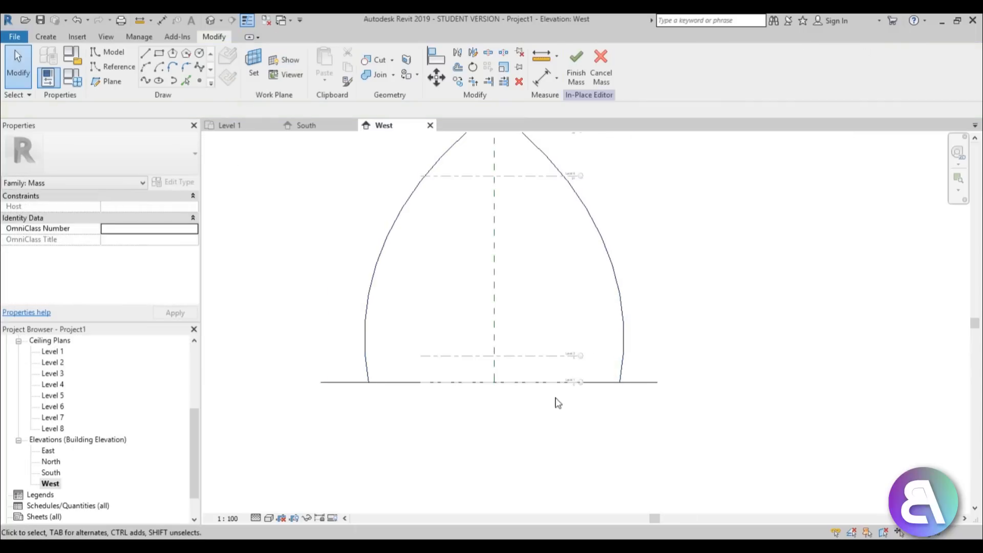
scroll(558, 402, down, 2)
middle_drag(553, 381, 542, 366)
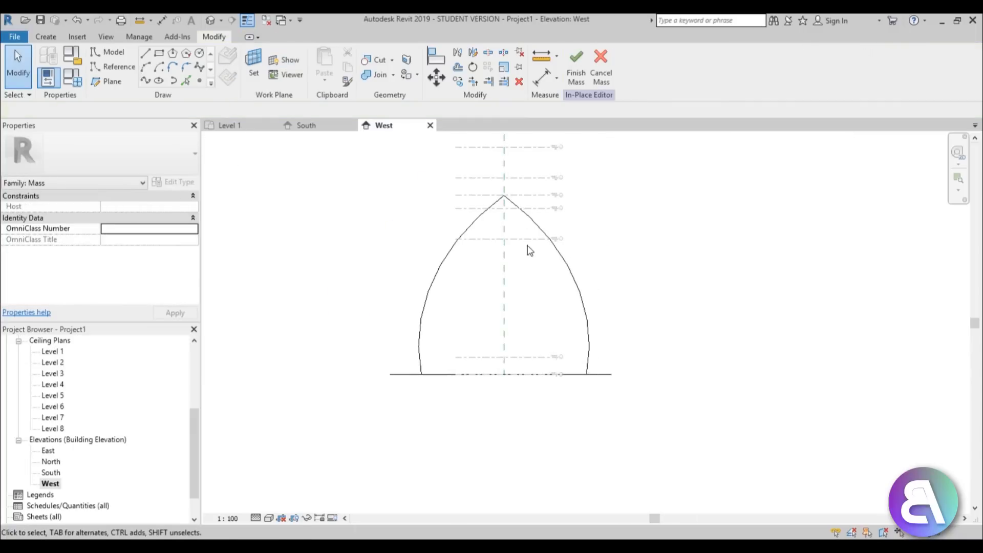
middle_drag(519, 316, 506, 296)
scroll(474, 198, up, 3)
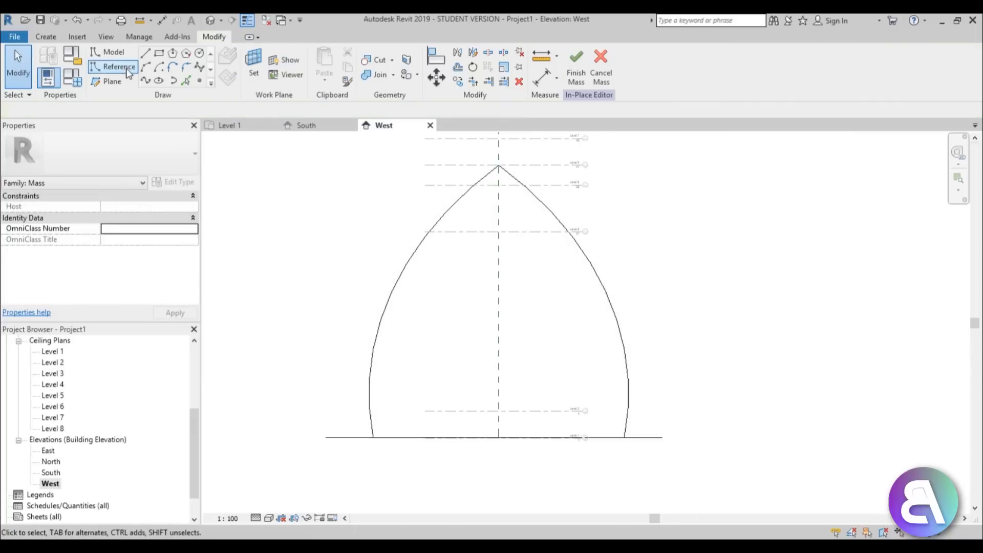
On Reference Plane : A2, draw an inner arc from just below the apex to the left arc's foot, with a radius of about 57.9
click(117, 54)
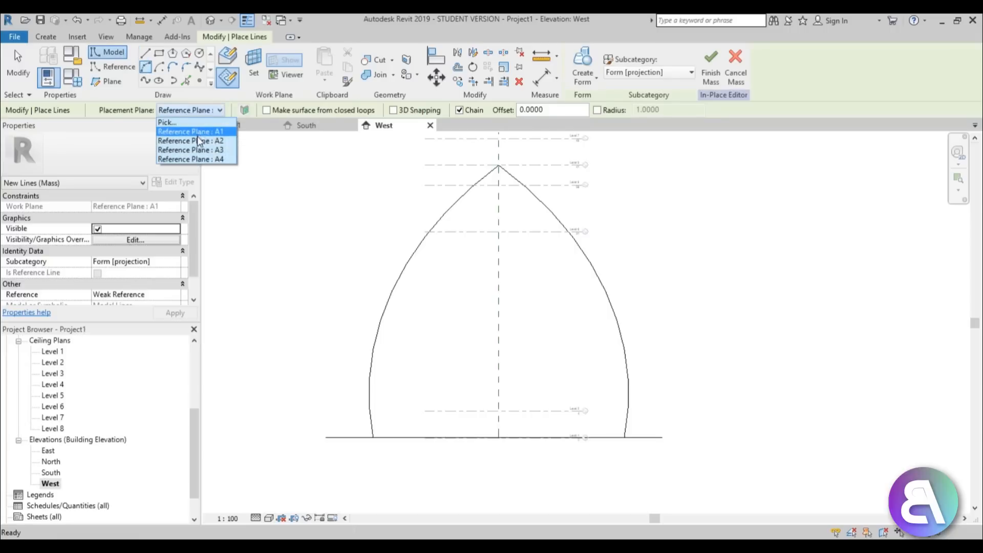
scroll(506, 169, up, 4)
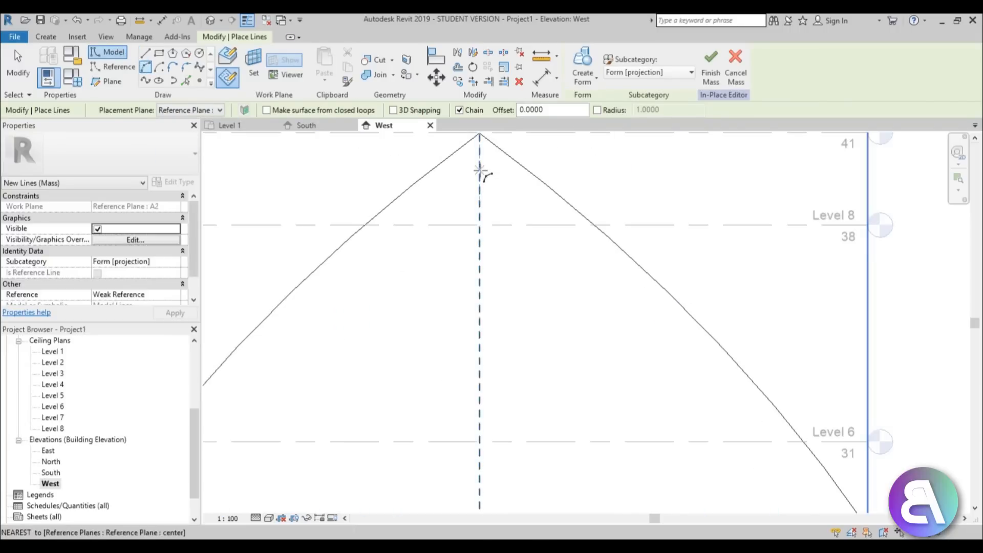
click(480, 168)
scroll(407, 270, down, 5)
middle_drag(390, 398, 486, 150)
scroll(486, 150, down, 1)
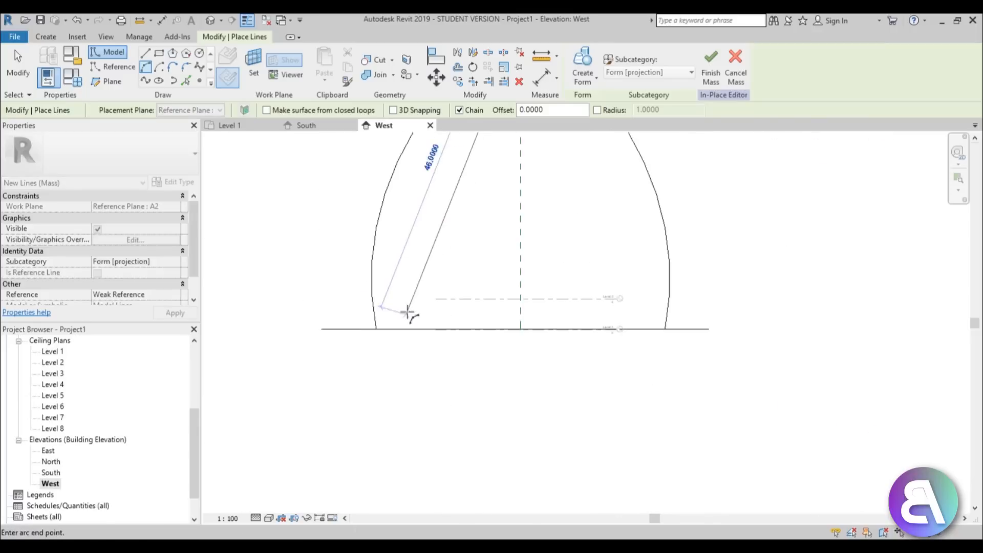
scroll(405, 309, up, 4)
scroll(338, 369, up, 3)
scroll(318, 373, up, 2)
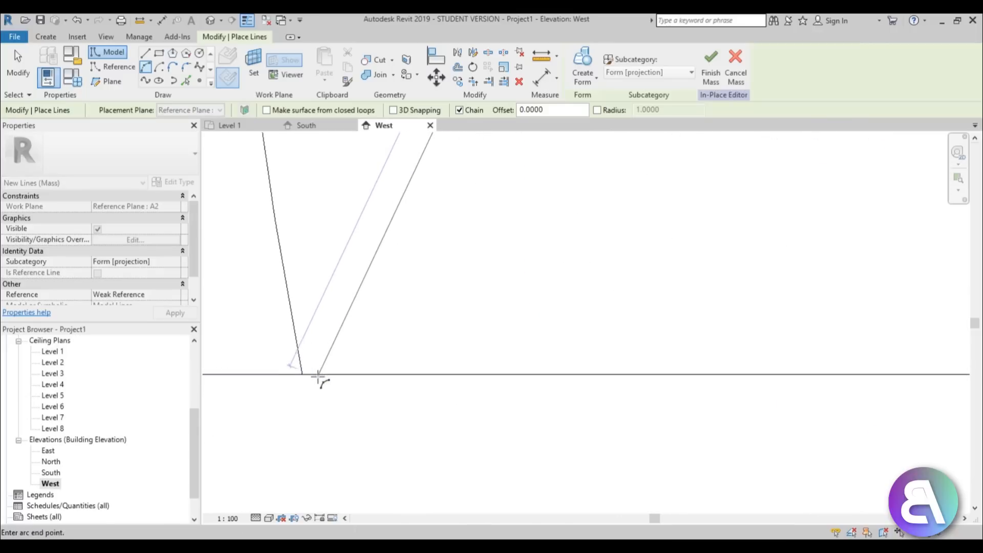
scroll(306, 377, up, 1)
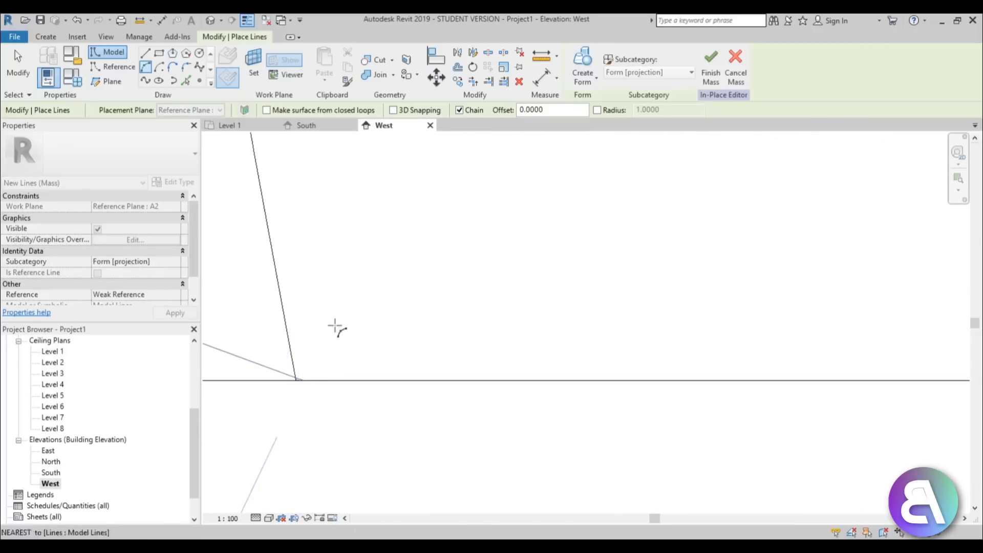
scroll(336, 323, down, 8)
middle_drag(360, 274, 318, 506)
scroll(354, 308, down, 2)
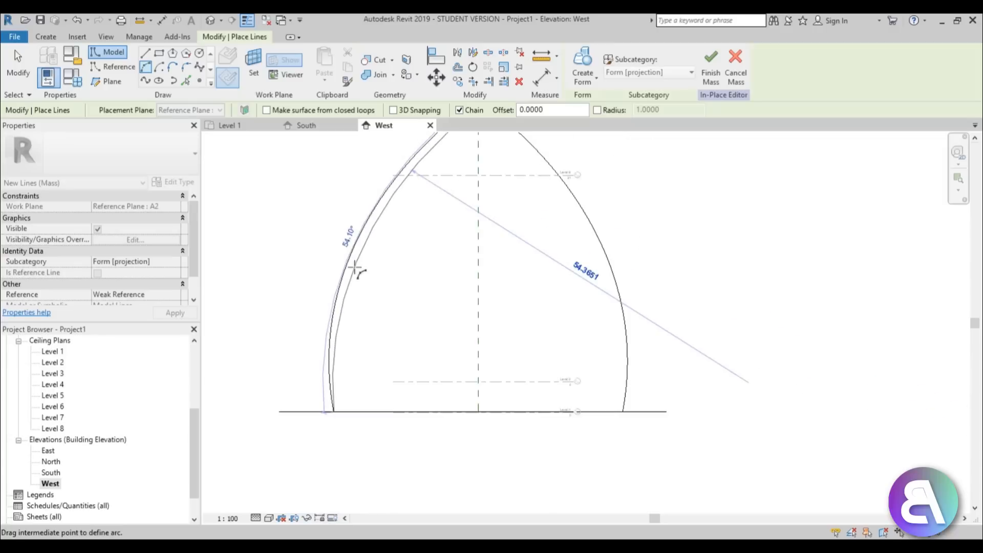
scroll(355, 268, down, 1)
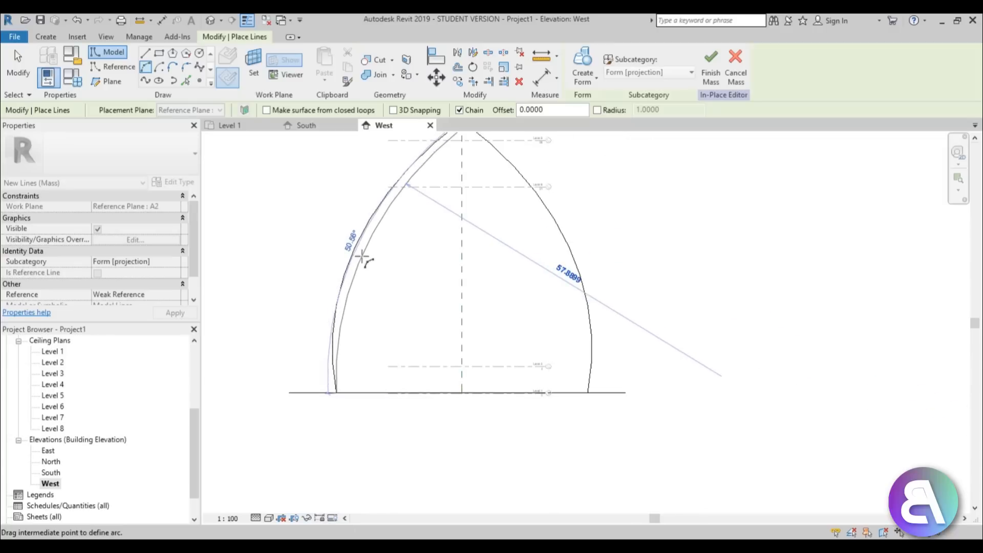
click(361, 256)
key(Escape)
key(Escape)
Mirror a copy of the inner A2 arc about the center reference plane
click(366, 250)
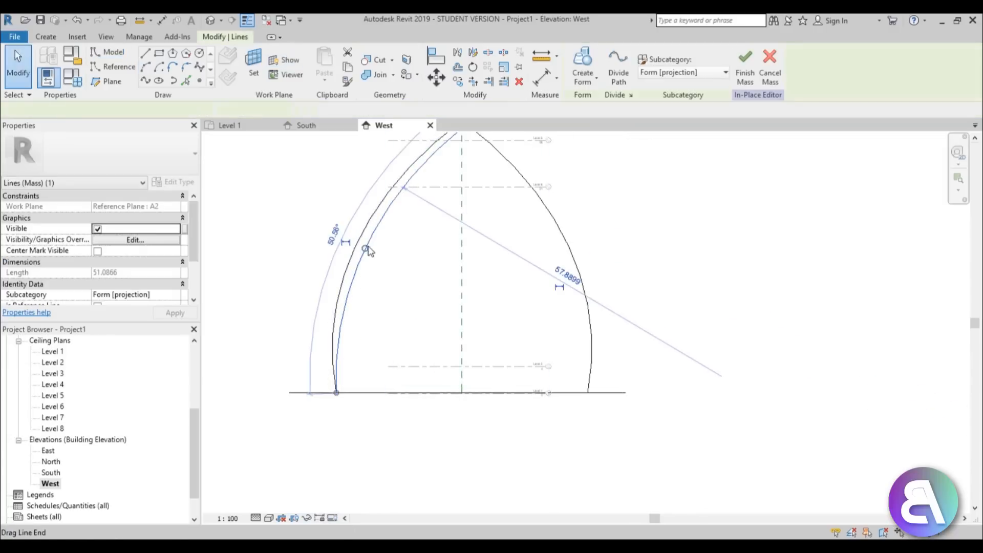
key(m)
key(m)
click(462, 285)
click(452, 255)
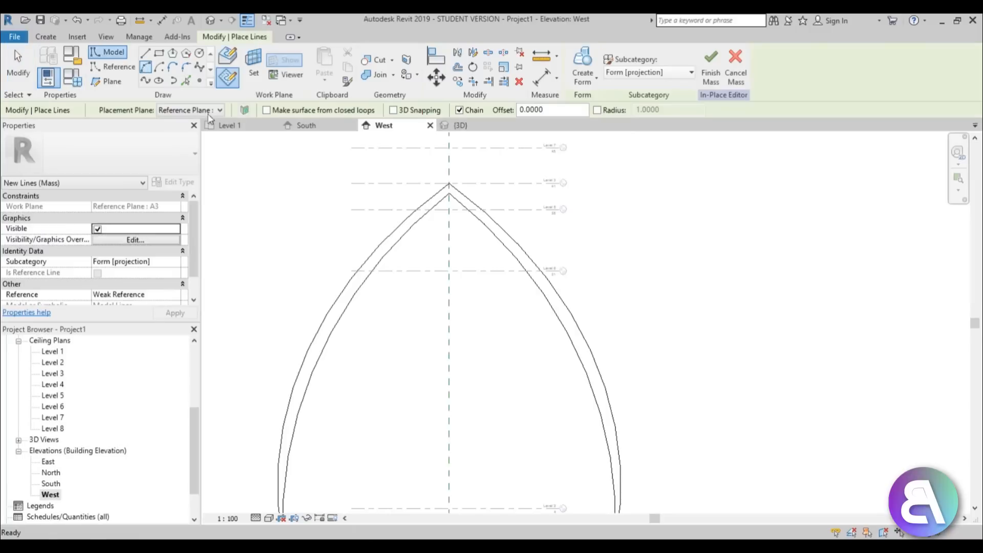
On Reference Plane : A3, draw an arc from the center plane just below Level 8 to the left foot, radius about 51.0
scroll(440, 203, up, 6)
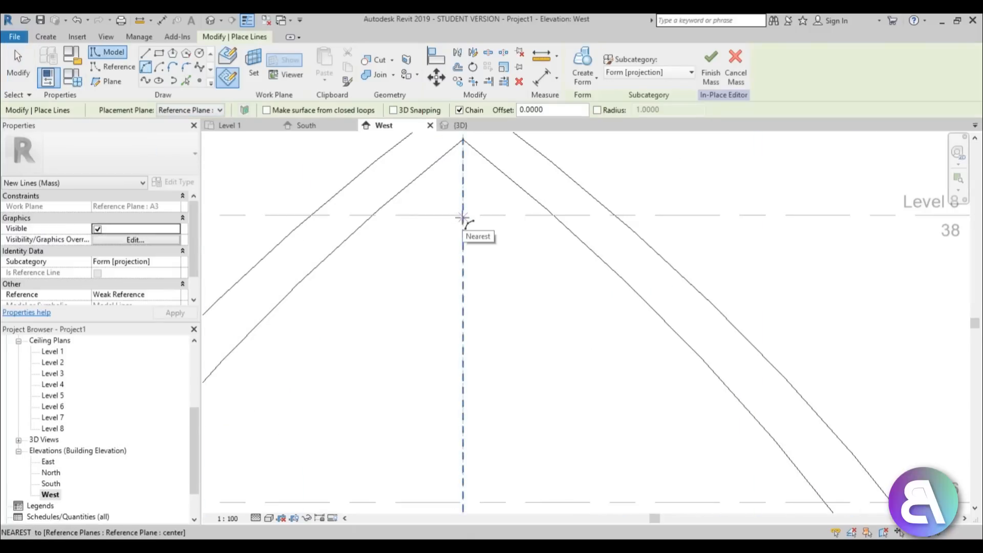
scroll(466, 251, down, 3)
scroll(462, 243, up, 3)
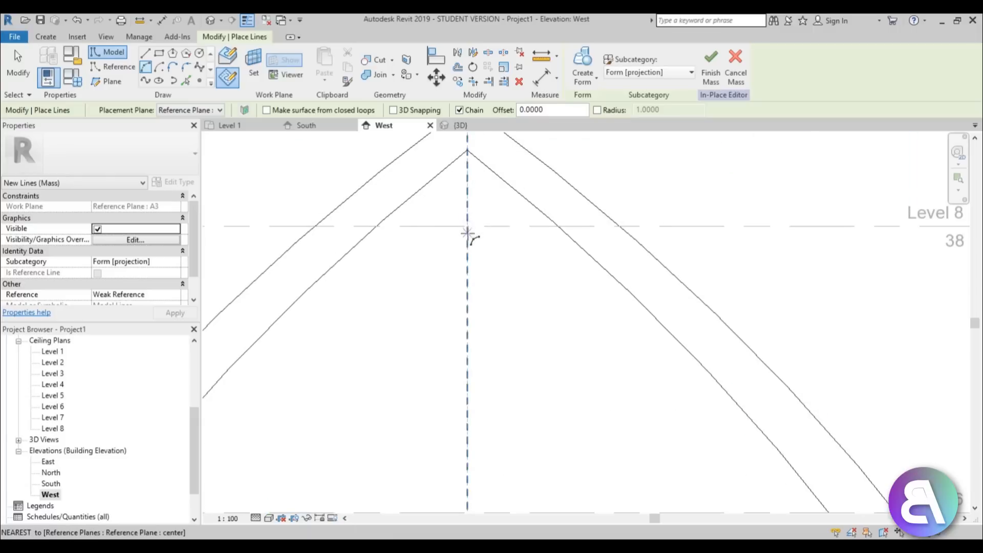
click(466, 234)
scroll(412, 335, down, 5)
middle_drag(412, 370, 499, 137)
scroll(359, 417, up, 4)
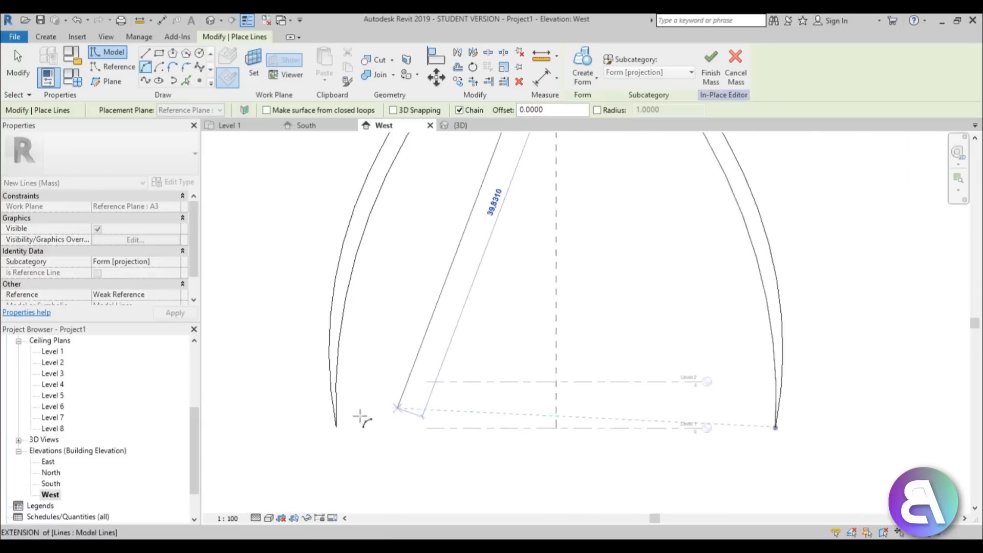
middle_drag(332, 441, 316, 424)
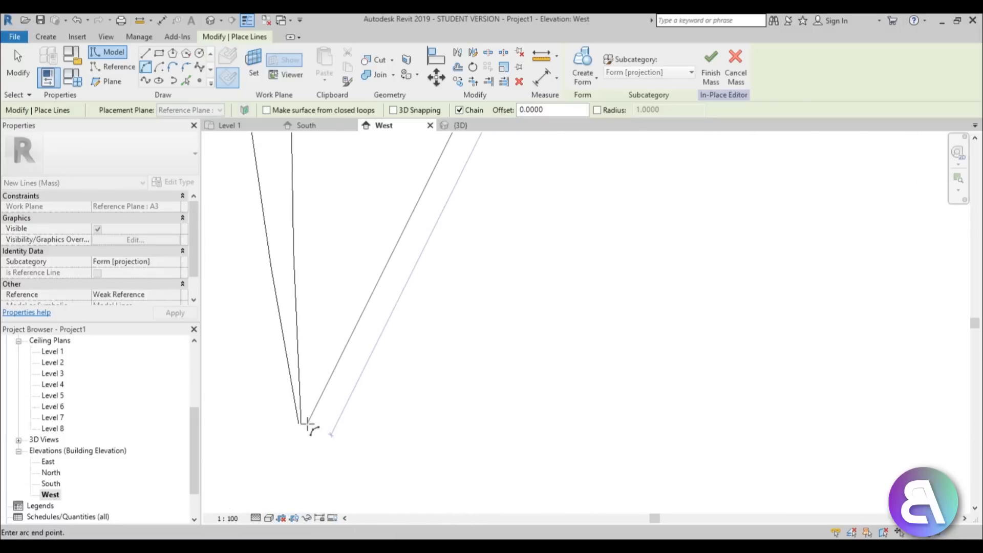
click(306, 423)
scroll(358, 285, down, 4)
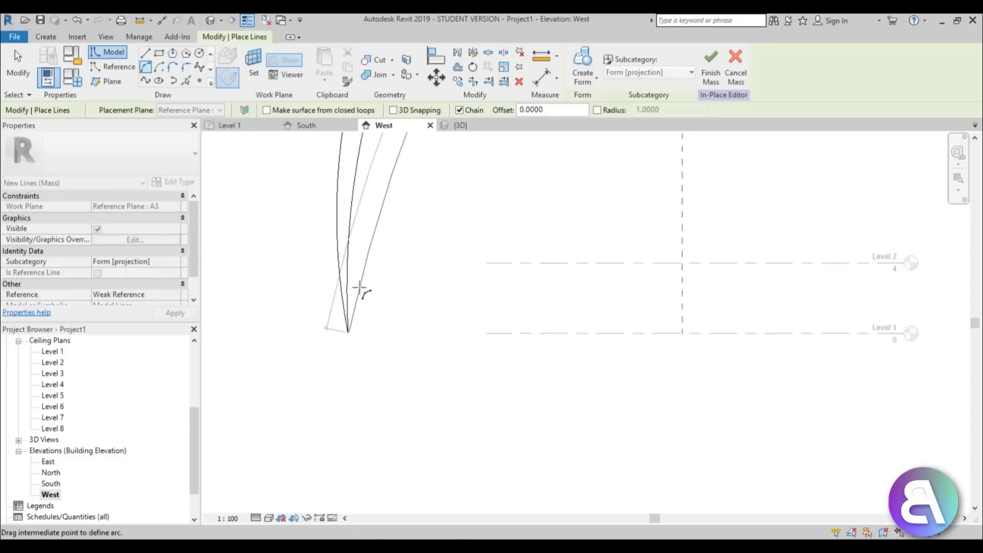
scroll(359, 295, up, 1)
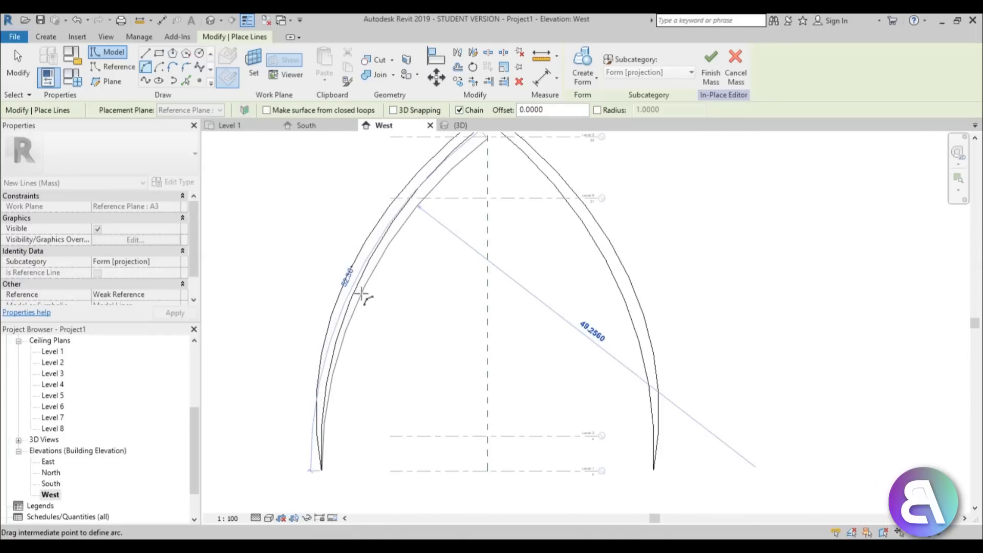
click(363, 293)
key(Escape)
key(Escape)
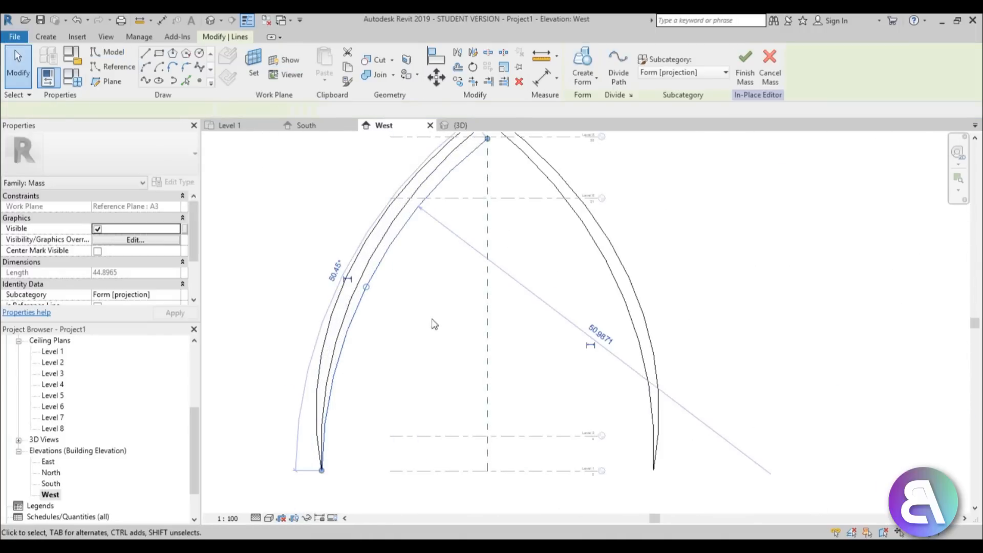
Mirror a copy of the A3 arc about the center reference plane
key(m)
click(492, 317)
key(Escape)
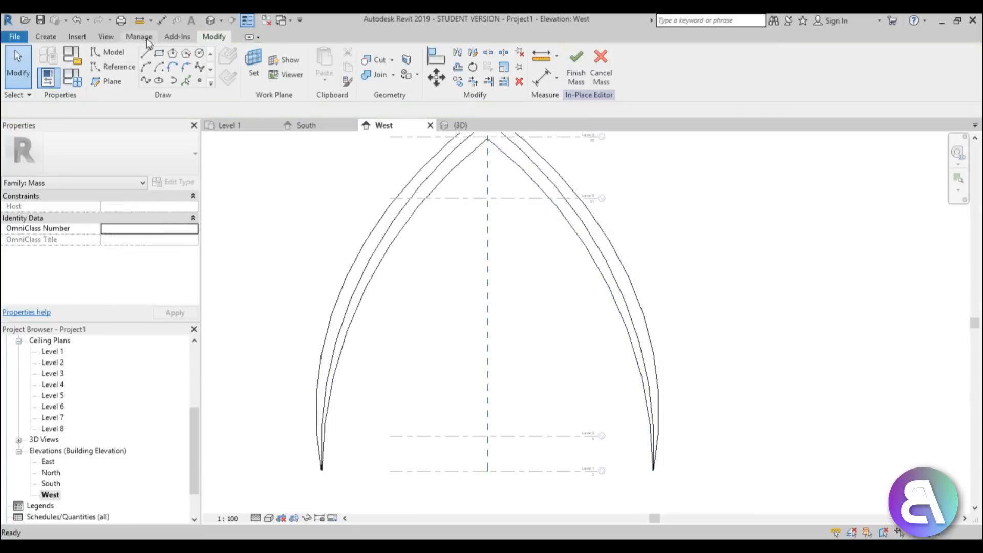
On Reference Plane : A4, draw an arc from the center plane between the two upper apexes to the left foot, radius about 47.9
click(148, 67)
click(198, 109)
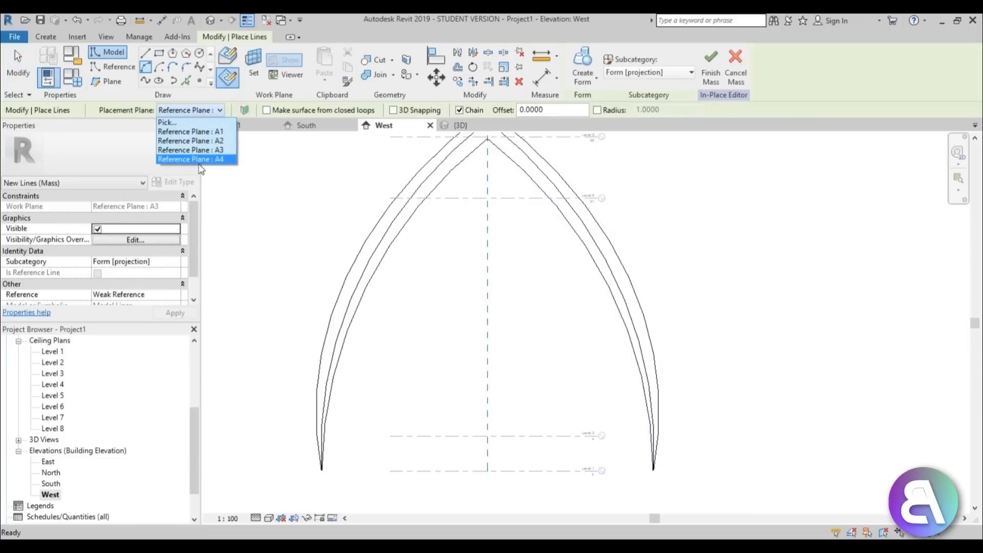
click(198, 159)
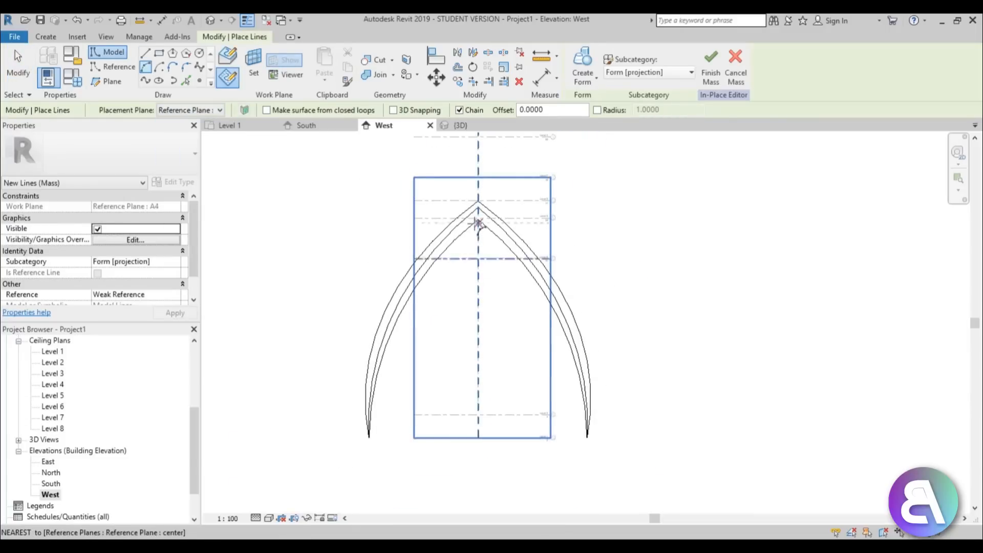
scroll(478, 220, up, 4)
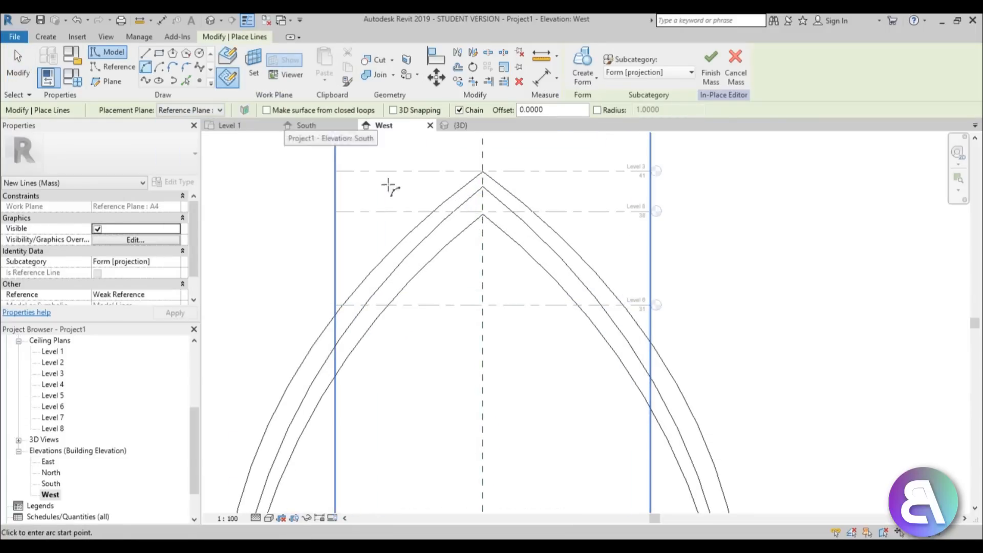
scroll(472, 186, up, 5)
scroll(496, 215, down, 4)
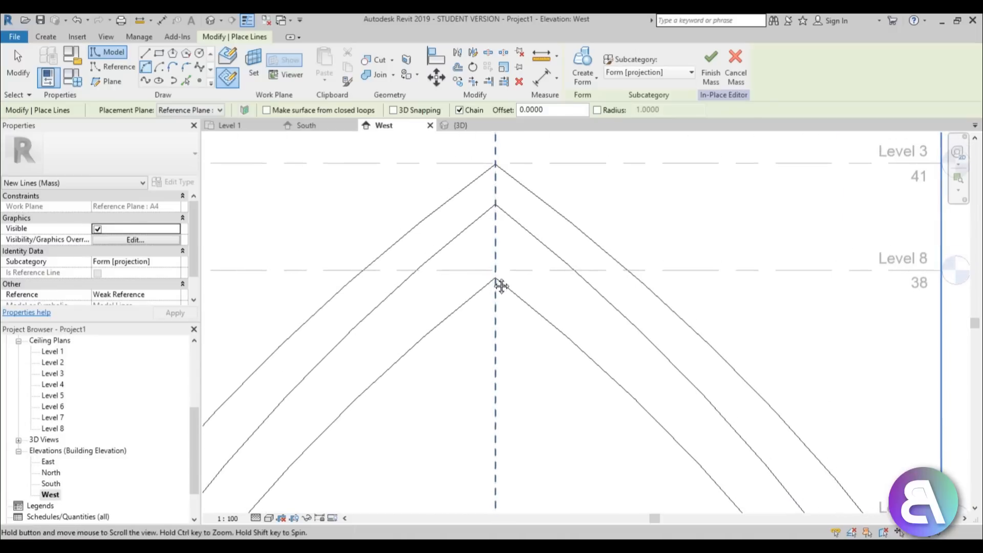
scroll(500, 215, up, 4)
click(490, 197)
scroll(474, 219, down, 3)
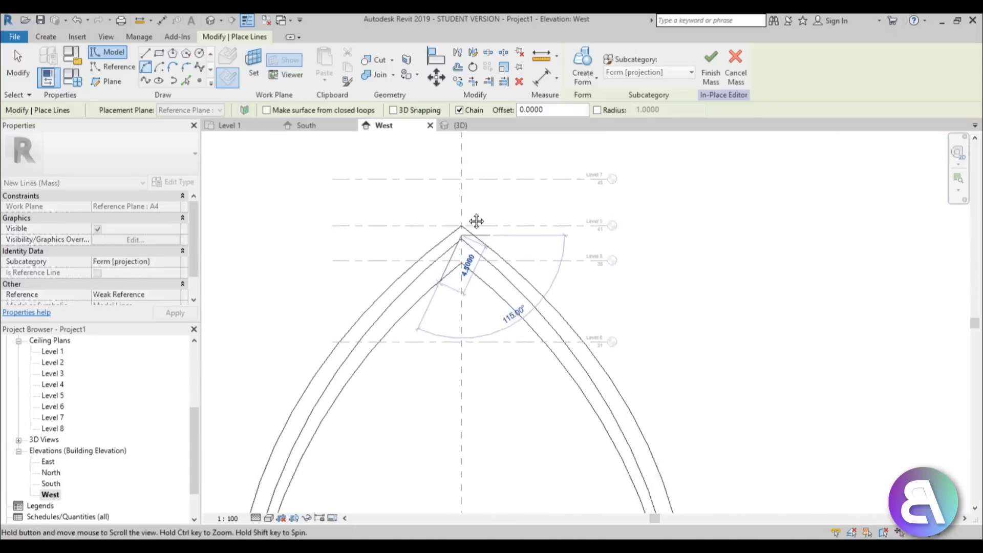
scroll(369, 390, up, 2)
scroll(376, 368, up, 4)
scroll(374, 368, up, 4)
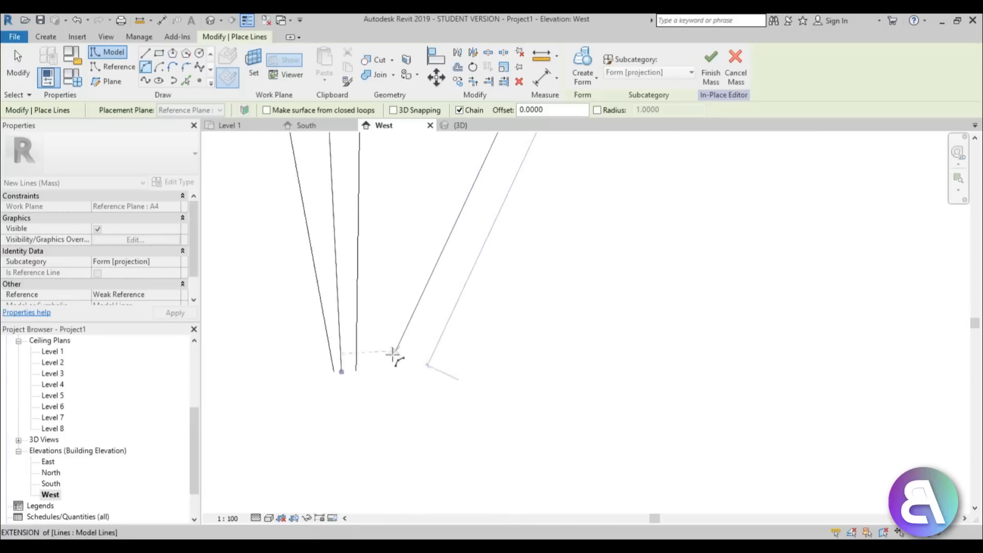
scroll(373, 347, down, 8)
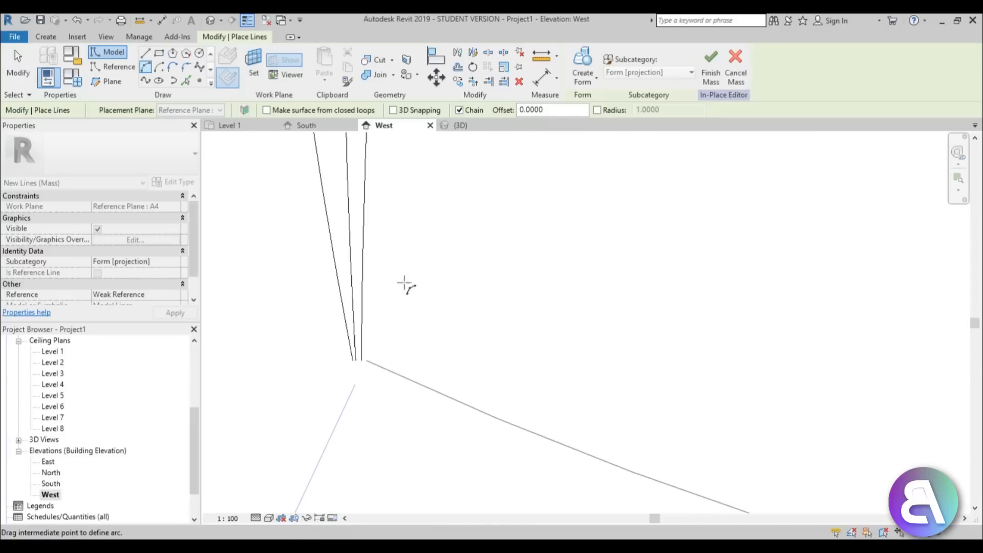
middle_drag(317, 280, 313, 435)
scroll(325, 378, down, 6)
middle_drag(387, 215, 364, 353)
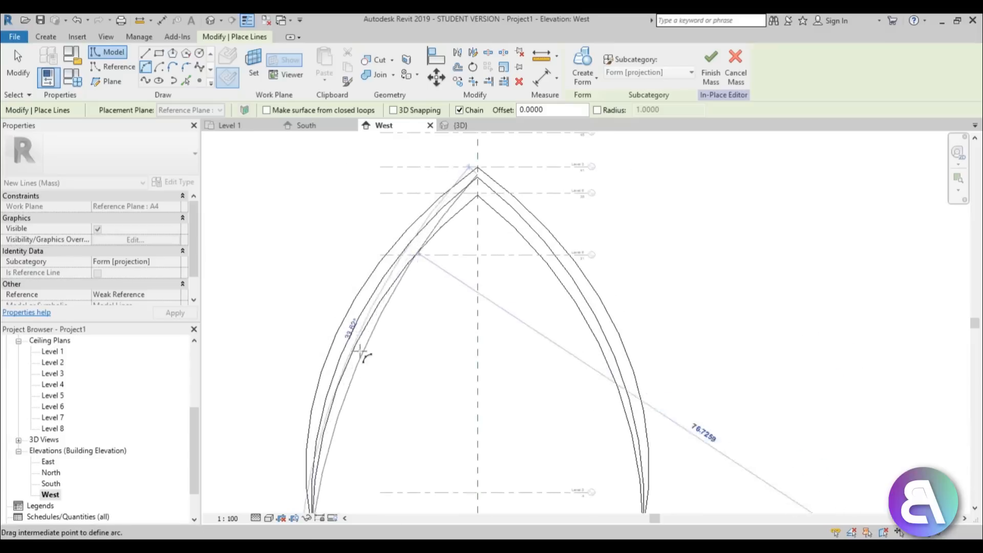
scroll(359, 331, up, 2)
scroll(349, 307, down, 1)
scroll(349, 307, down, 1)
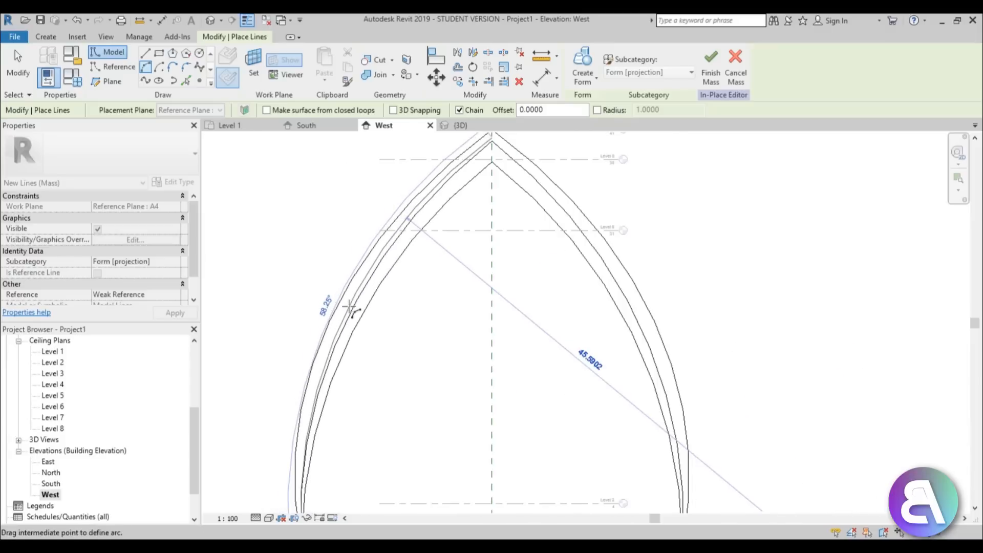
scroll(349, 309, up, 2)
click(353, 309)
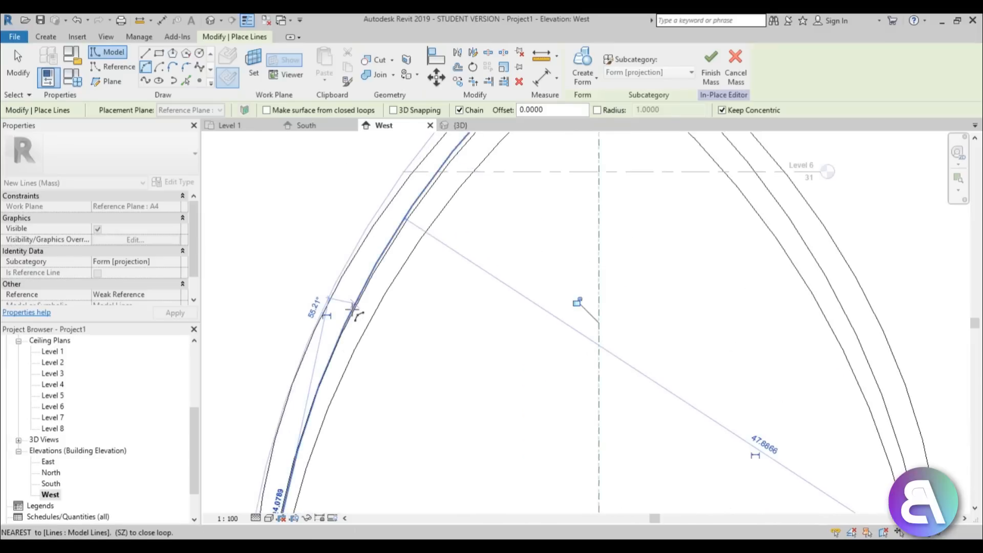
key(Escape)
key(Escape)
Select the new A4 arc and mirror a copy of it about the center reference plane
scroll(352, 309, down, 3)
scroll(444, 188, up, 4)
click(454, 193)
scroll(453, 193, down, 4)
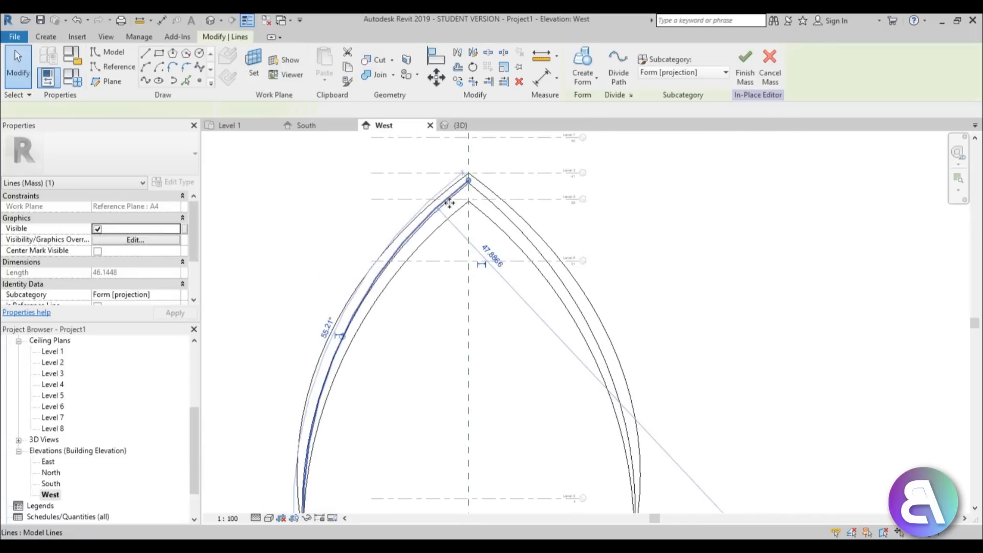
key(m)
key(m)
click(467, 306)
key(Escape)
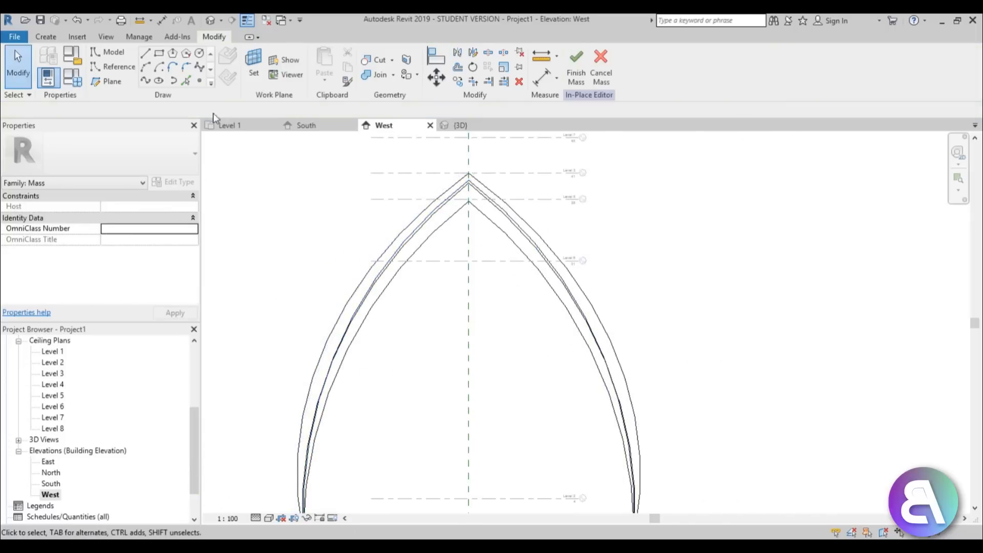
Inspect the four arch profiles in 3D and compare them with the section image in the South elevation
click(213, 22)
shift+middle_drag(532, 318, 567, 357)
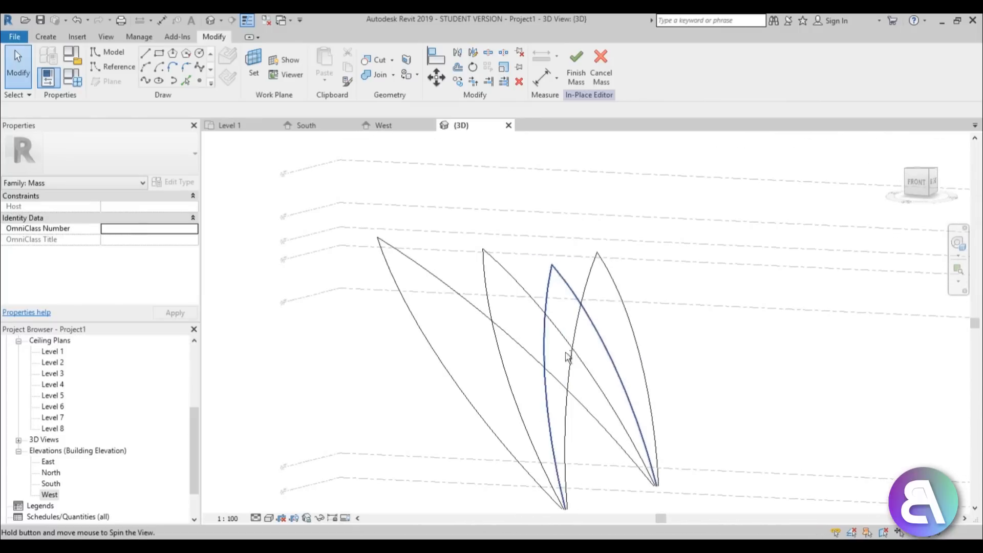
double_click(51, 483)
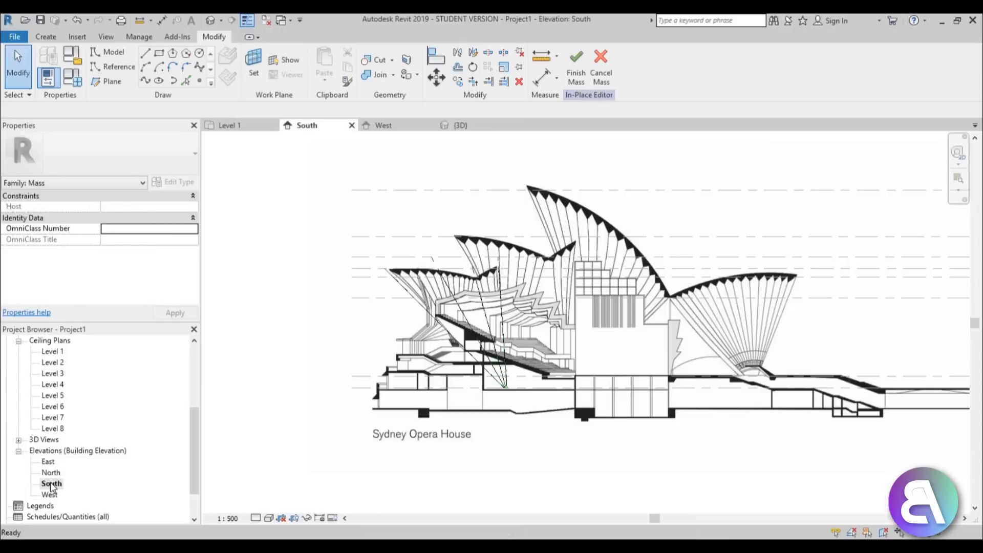
scroll(450, 287, up, 5)
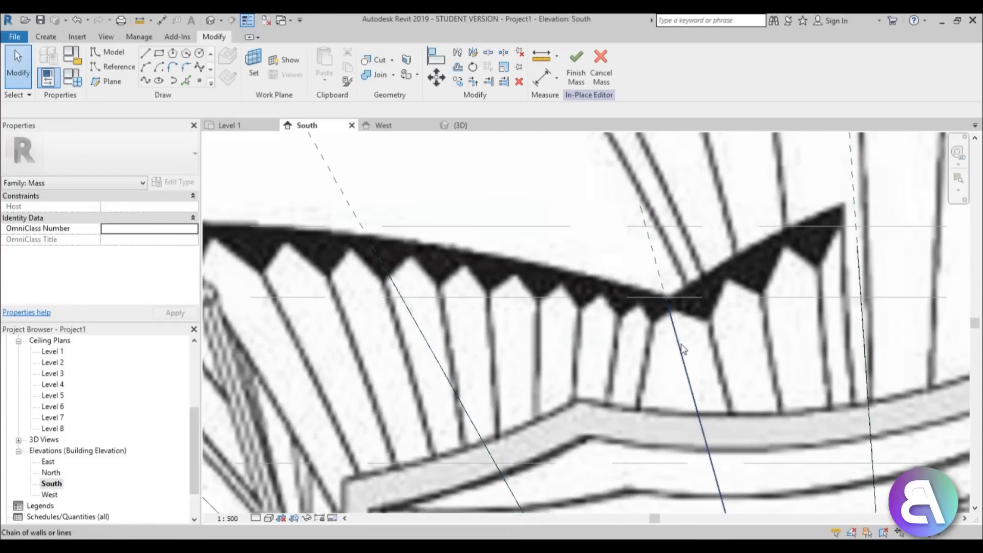
scroll(594, 257, down, 5)
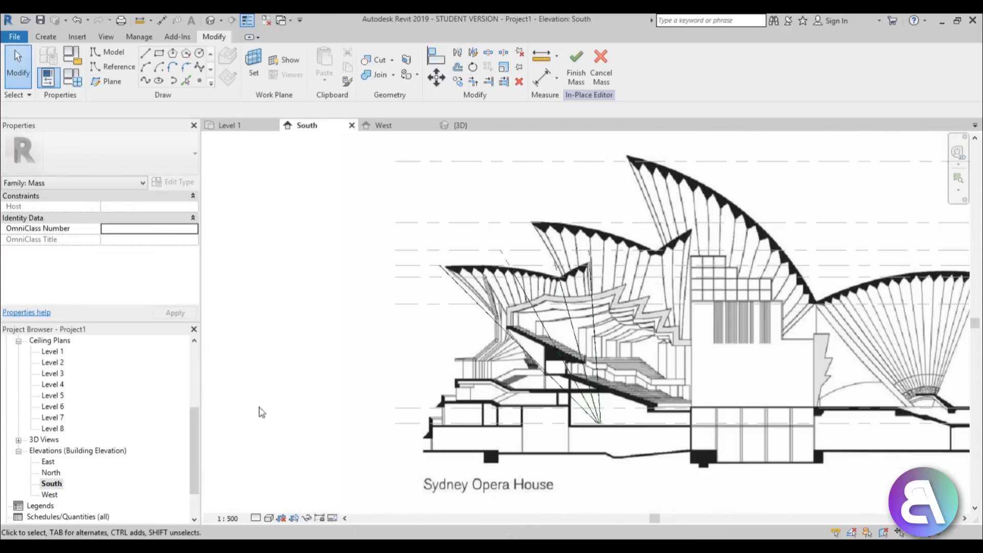
In the 3D view, create a form through the arch profiles on reference planes A1, A2 and A3
click(210, 20)
shift+middle_drag(537, 259, 530, 289)
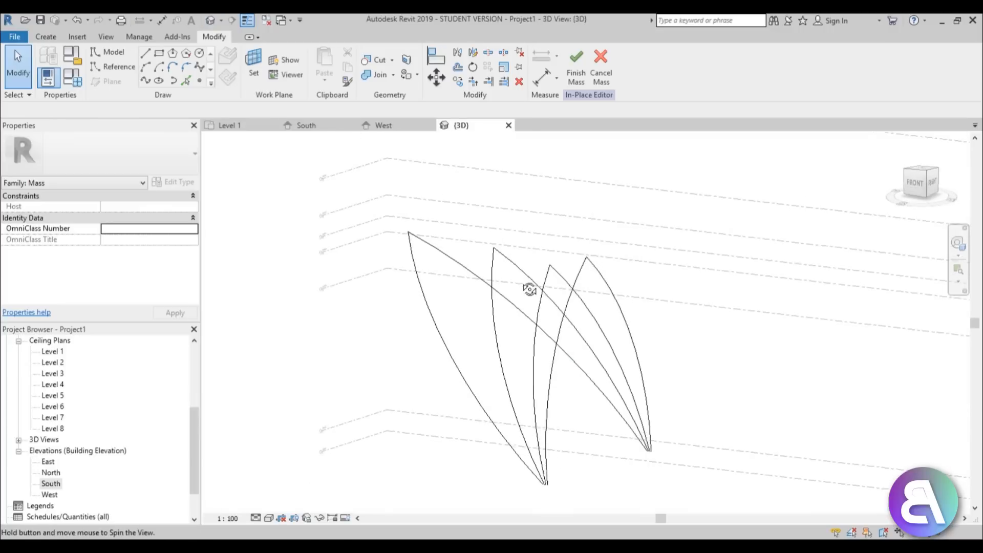
click(538, 330)
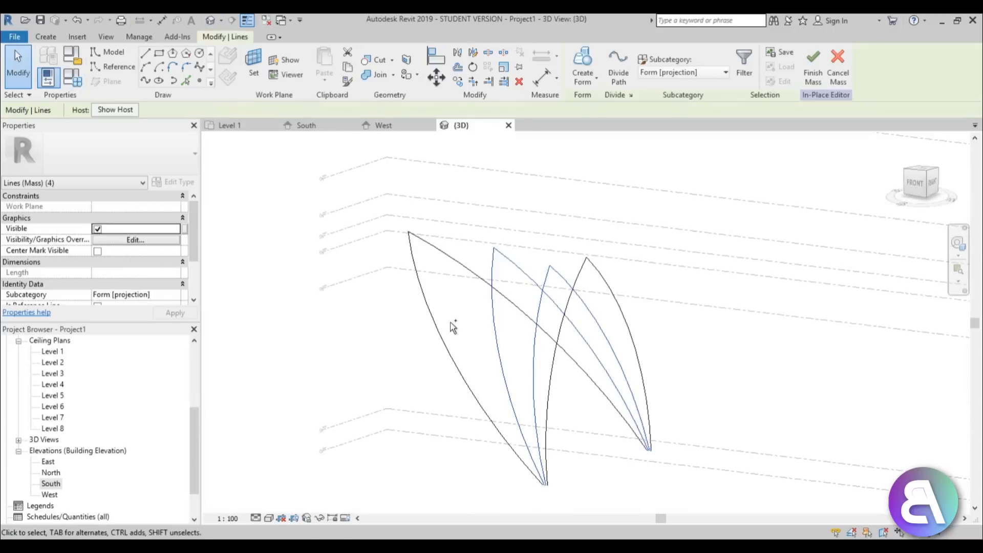
click(589, 64)
Create a second form between the A4 arch profile and the first form's A3 end edges
shift+middle_drag(614, 307, 639, 315)
click(572, 311)
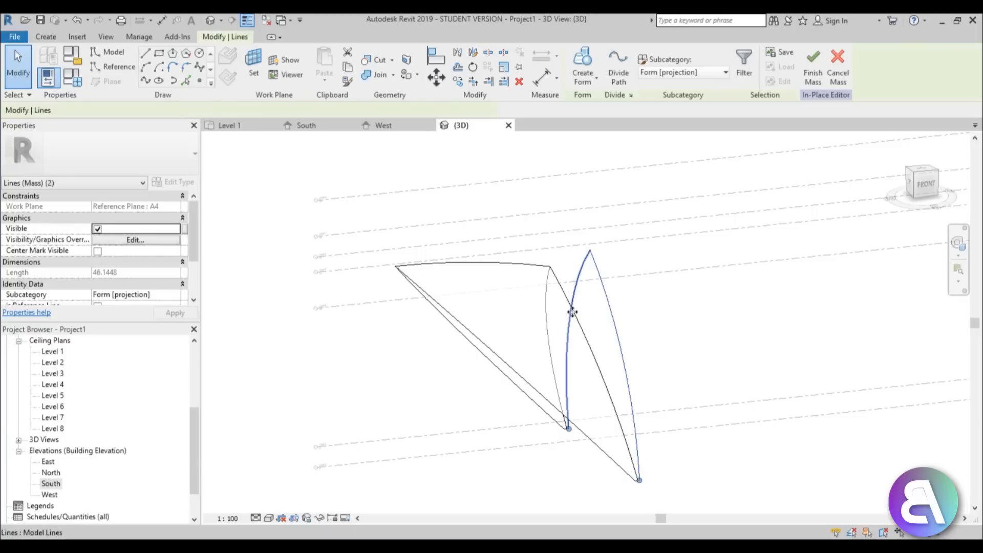
ctrl+click(546, 294)
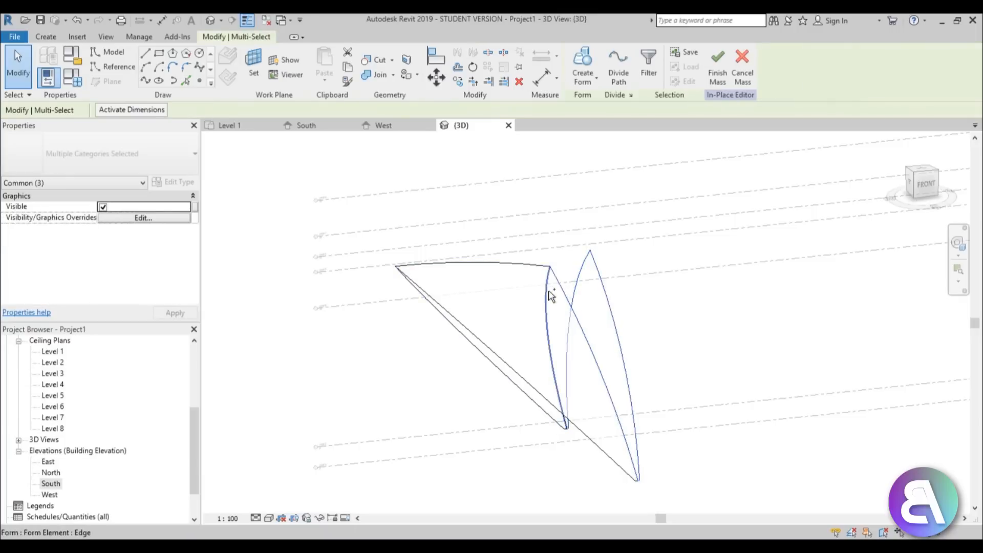
click(580, 64)
Examine the joined shell forms from several angles, checking how their edges meet at the foot
shift+middle_drag(682, 281, 783, 313)
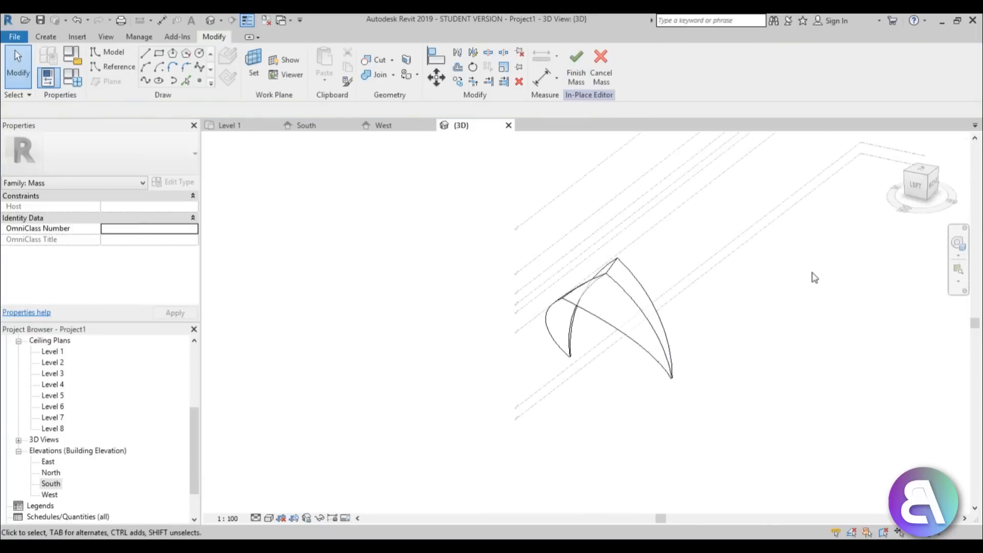
shift+middle_drag(659, 419, 629, 281)
scroll(661, 347, up, 5)
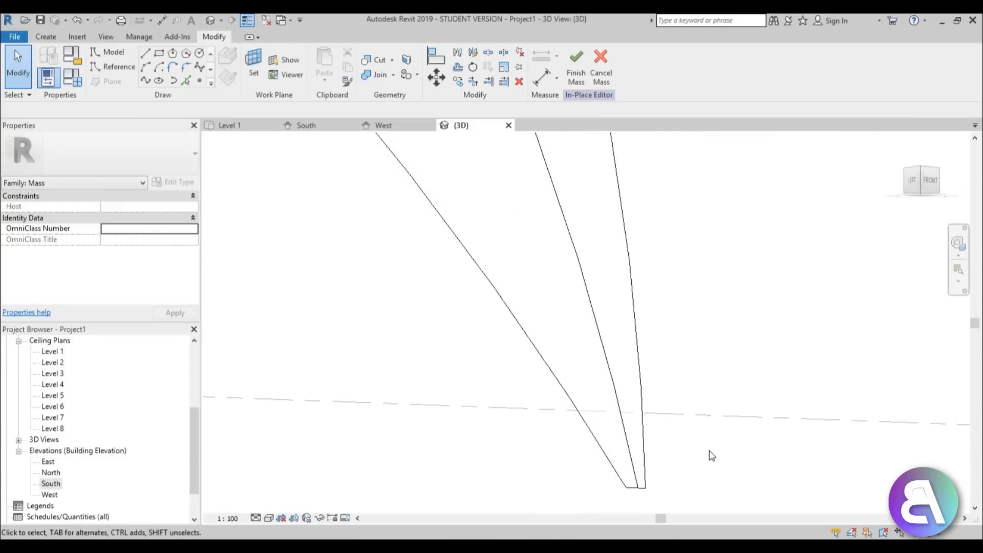
middle_drag(708, 454, 334, 410)
scroll(369, 364, up, 3)
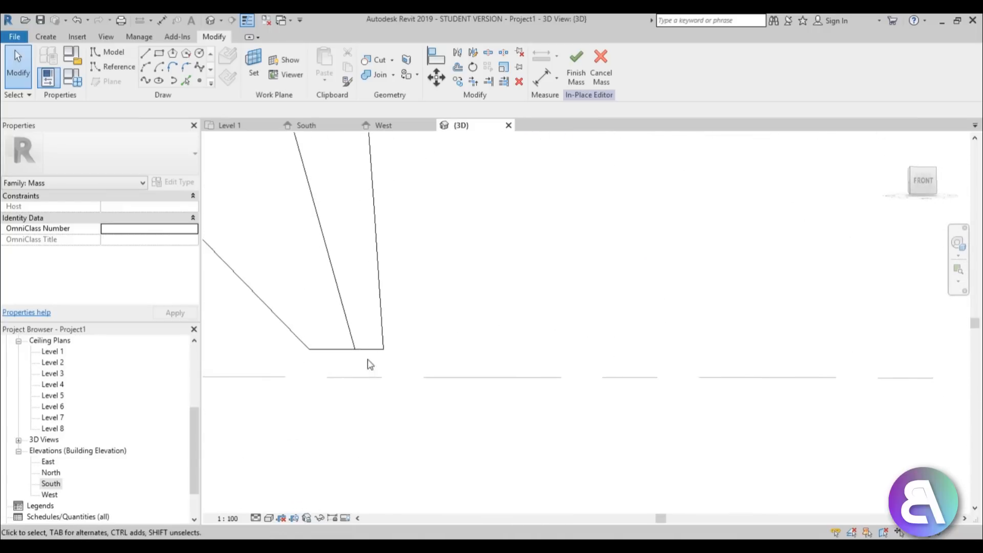
shift+middle_drag(355, 378, 421, 375)
middle_drag(742, 346, 435, 384)
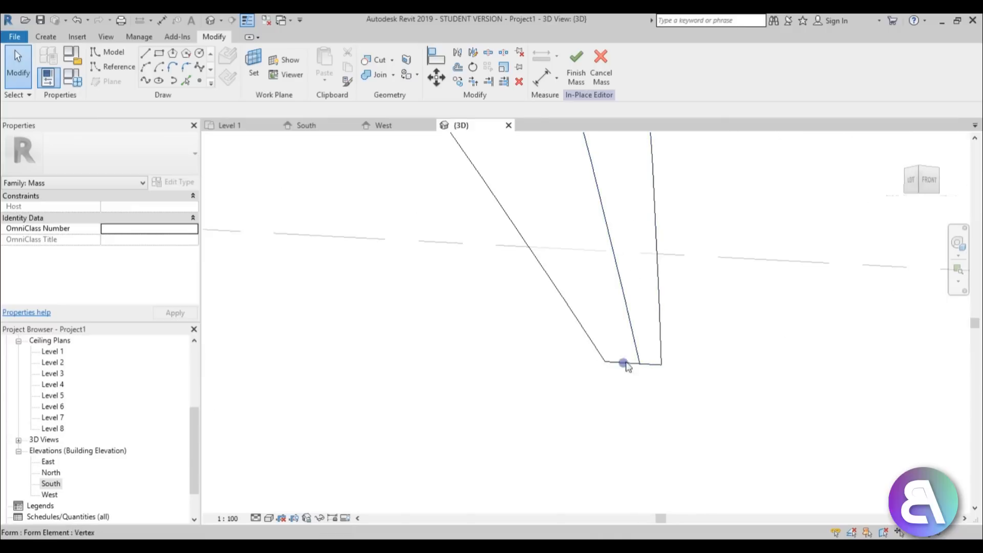
shift+middle_drag(600, 365, 514, 342)
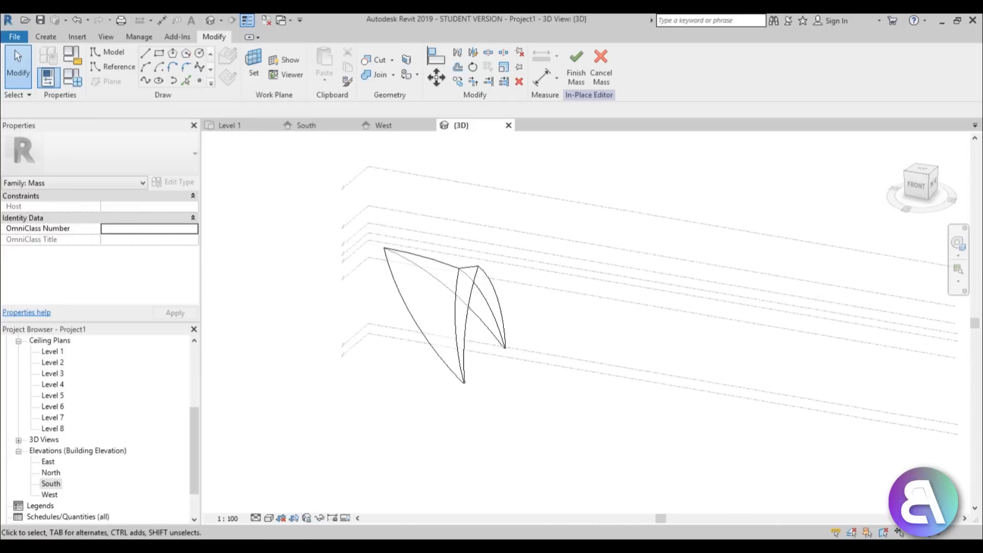
In the South elevation, draw a reference plane from the second shell's left tip down to its foot at Level 1
double_click(51, 483)
click(106, 81)
scroll(259, 211, up, 4)
click(259, 210)
mouse_move(399, 389)
middle_down()
mouse_move(404, 246)
mouse_move(445, 375)
middle_up()
click(456, 413)
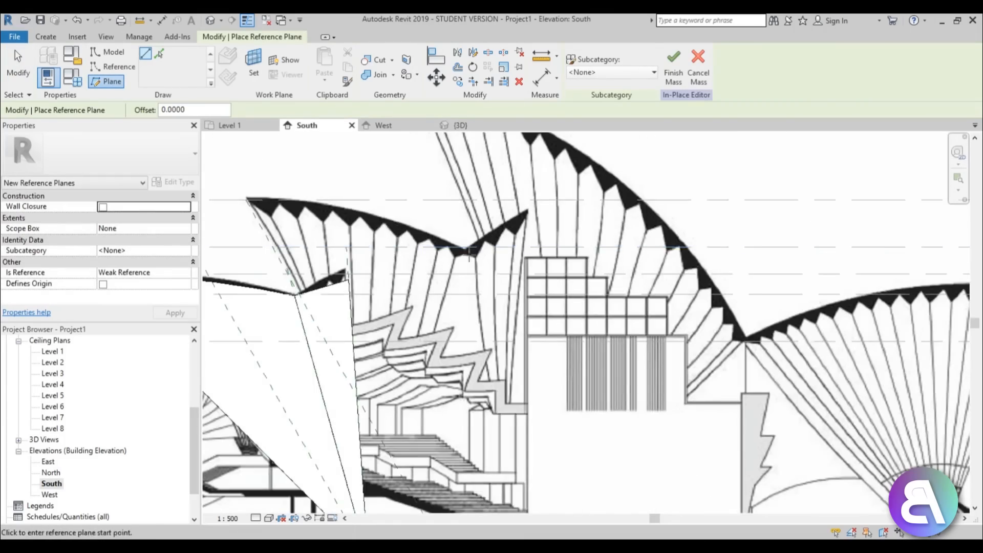
Draw the second shell's remaining reference planes through its ribs, valley and right tip, converging toward the foot at Level 1
click(467, 250)
middle_drag(469, 435, 476, 277)
click(467, 391)
click(462, 390)
scroll(463, 358, down, 4)
click(401, 268)
scroll(468, 490, up, 8)
click(414, 452)
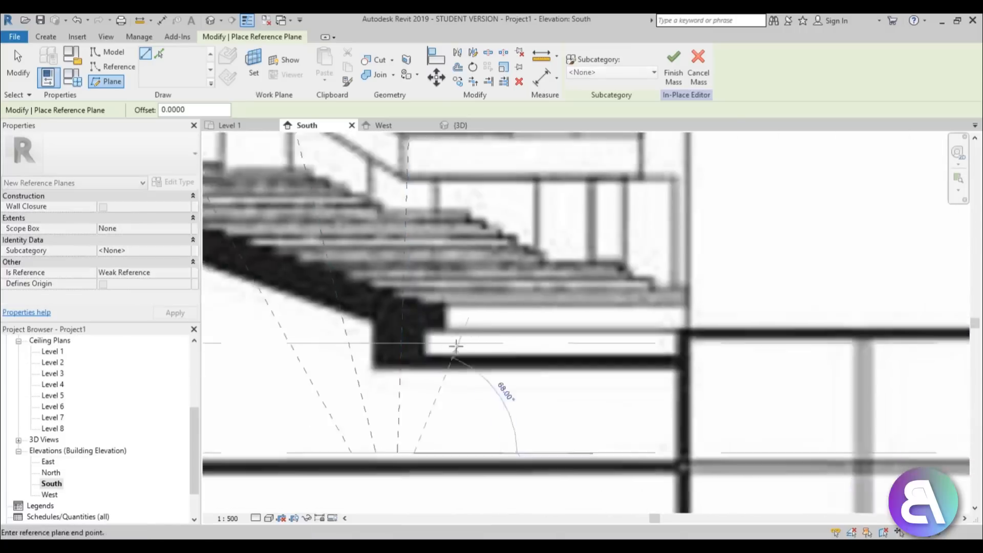
scroll(456, 346, down, 8)
scroll(476, 236, up, 6)
click(476, 235)
scroll(476, 236, down, 4)
key(Escape)
key(Escape)
Name the second shell's reference planes B1 to B4 from its left tip to its right tip
scroll(461, 286, down, 3)
click(373, 254)
click(363, 257)
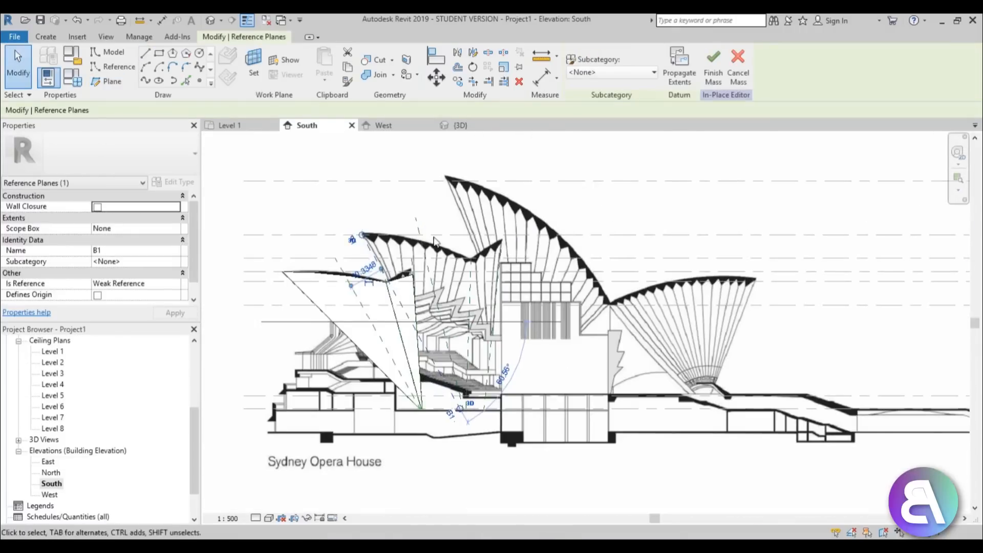
text(B)
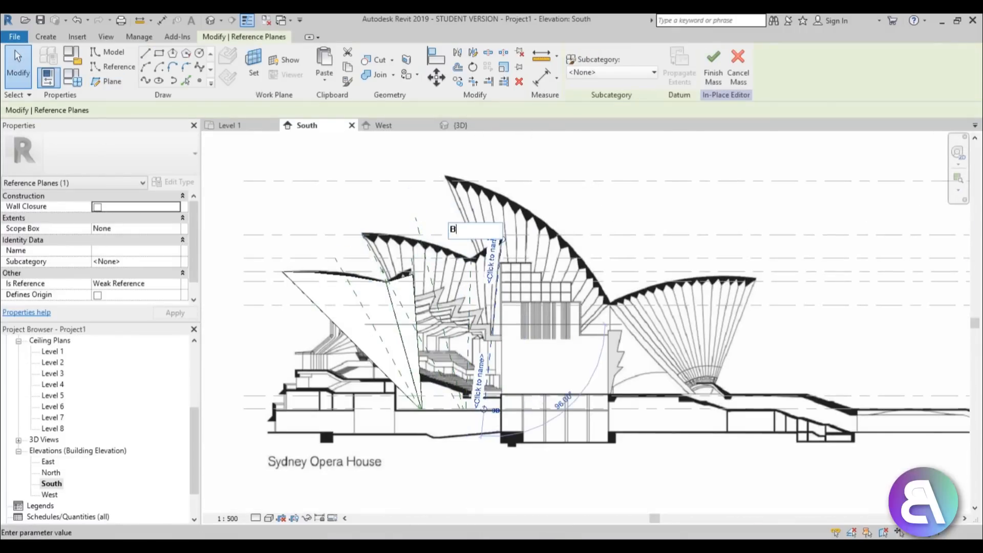
text(4)
key(Return)
In the West elevation, draw a half-arch on reference plane B1 from the centre plane at Level 4 down toward Level 1
scroll(518, 252, up, 1)
mouse_move(518, 252)
middle_down()
mouse_move(66, 247)
mouse_move(500, 243)
middle_up()
middle_drag(575, 261, 565, 282)
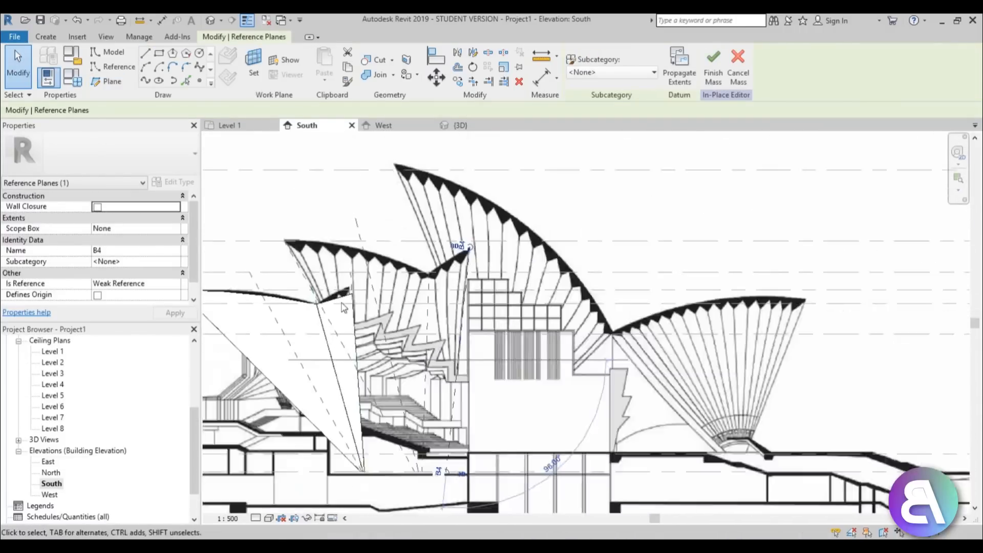
middle_drag(343, 307, 412, 286)
double_click(49, 495)
click(113, 52)
click(145, 67)
click(190, 110)
click(204, 167)
scroll(506, 169, up, 4)
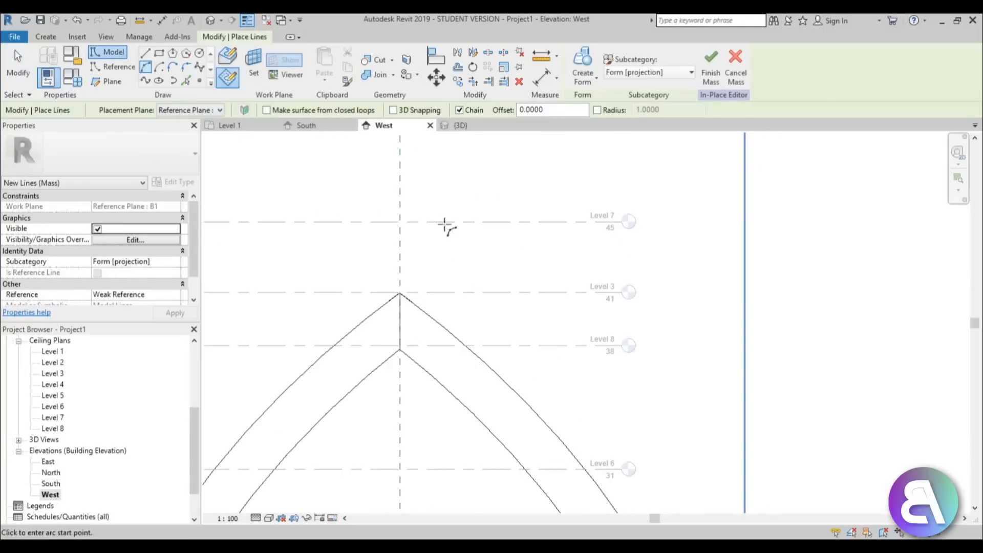
middle_drag(445, 225, 468, 372)
scroll(430, 246, up, 3)
click(416, 246)
scroll(417, 246, down, 8)
middle_drag(416, 251, 495, 143)
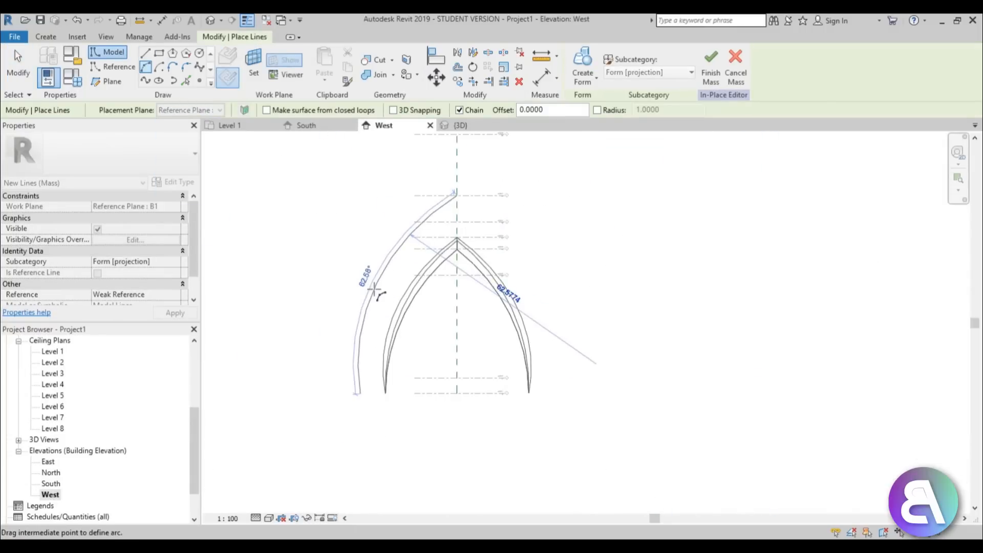
click(622, 428)
key(Escape)
key(Escape)
Move the foot endpoint of the B1 half-arch onto Level 1
scroll(386, 428, up, 8)
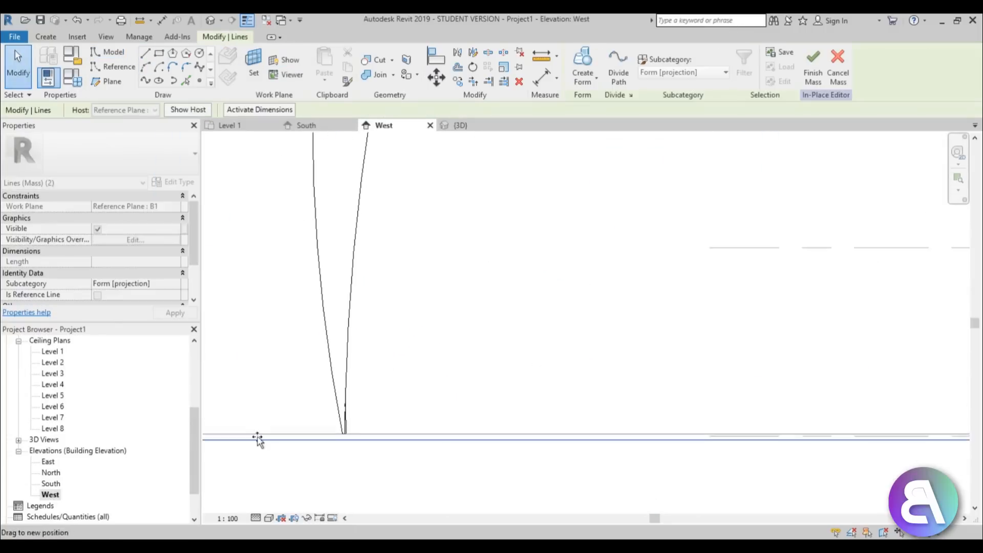
scroll(257, 438, down, 8)
scroll(412, 257, up, 8)
scroll(412, 257, down, 8)
key(Escape)
Mirror the B1 half-arch about the centre reference plane and delete the horizontal line at its foot
click(417, 248)
click(447, 253)
click(418, 248)
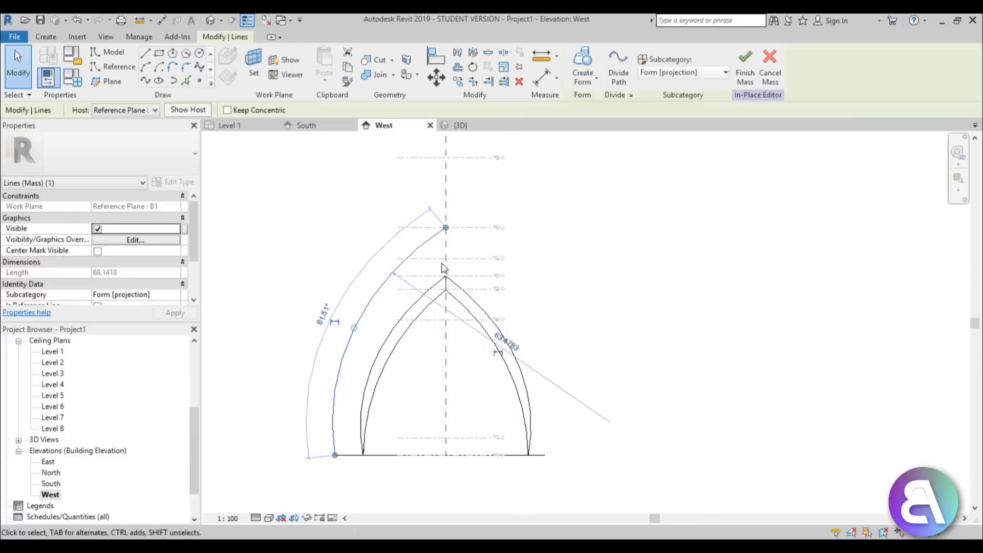
key(m)
key(m)
click(444, 256)
scroll(384, 265, up, 1)
click(340, 480)
key(Delete)
Draw a half-arch on reference plane B2 from the centre plane to the foot and mirror it about the centre plane
click(146, 67)
click(219, 110)
click(190, 128)
scroll(464, 271, up, 3)
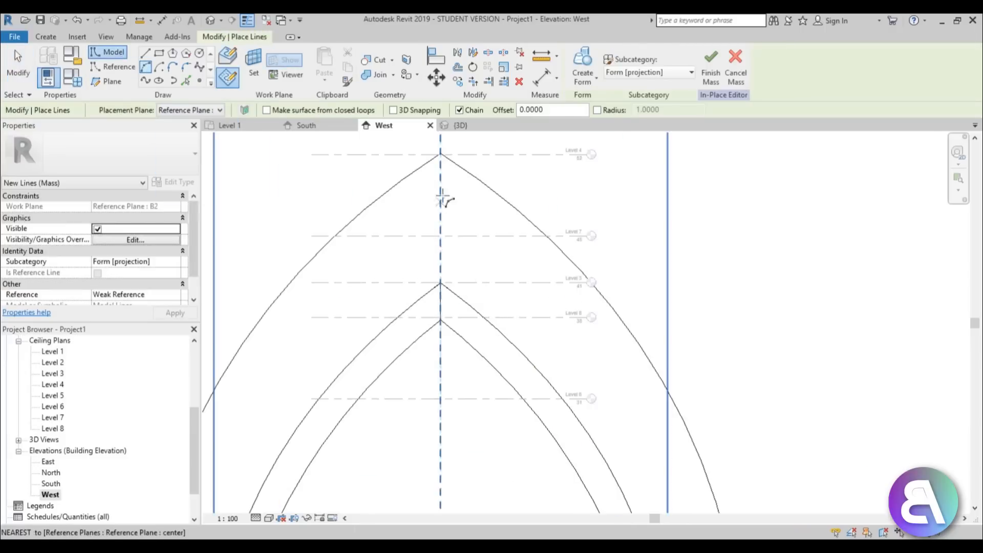
click(440, 186)
scroll(317, 430, up, 8)
click(307, 448)
middle_drag(330, 343, 352, 364)
scroll(352, 397, down, 4)
click(354, 332)
click(489, 182)
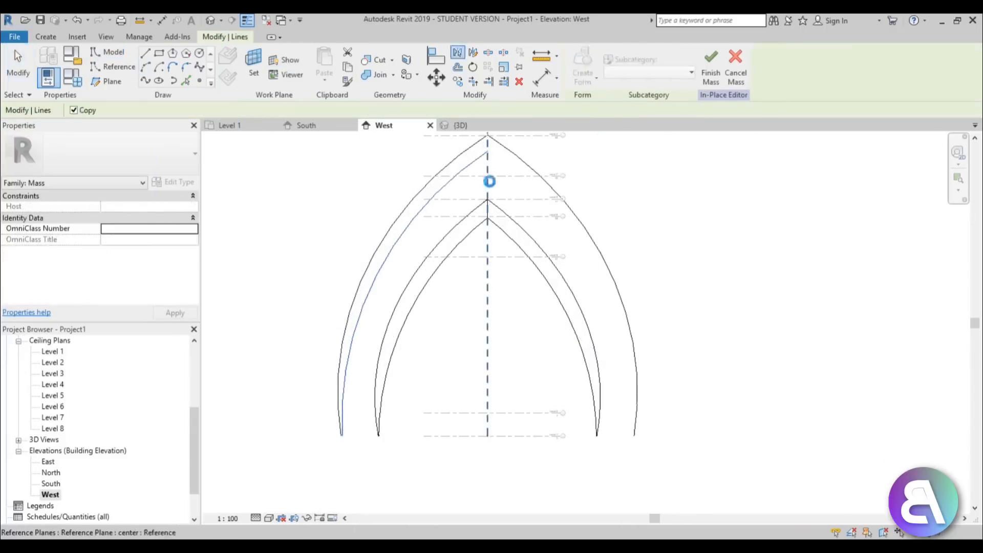
Draw a half-arch on reference plane B3 from the centre plane to the foot and mirror it about the centre plane
click(145, 67)
click(219, 110)
click(200, 186)
scroll(480, 180, up, 5)
click(519, 160)
scroll(338, 455, up, 8)
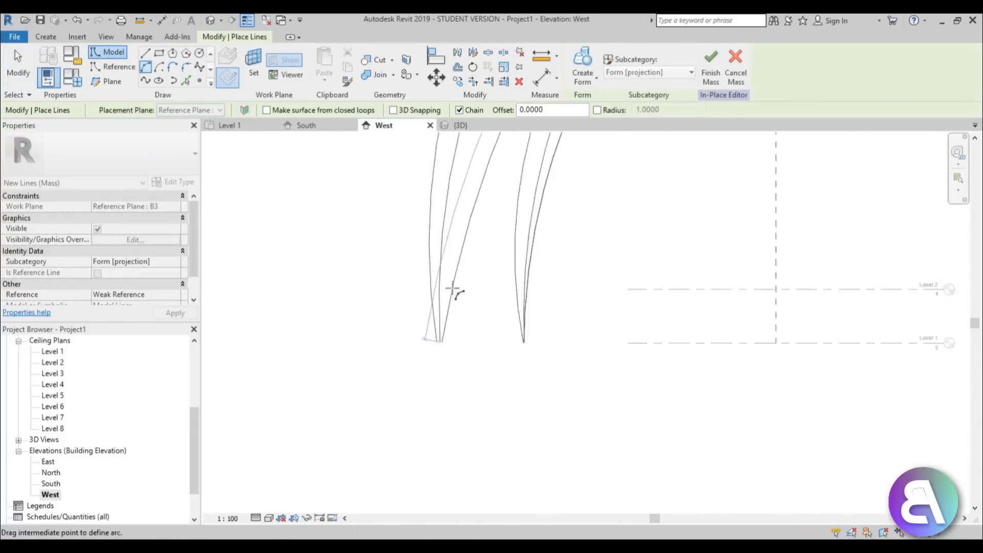
scroll(452, 288, down, 4)
click(431, 325)
click(431, 326)
click(584, 256)
Try to draw and mirror another arch profile while the work plane is still reference plane B3
click(145, 67)
scroll(594, 184, up, 5)
click(538, 257)
scroll(358, 399, up, 8)
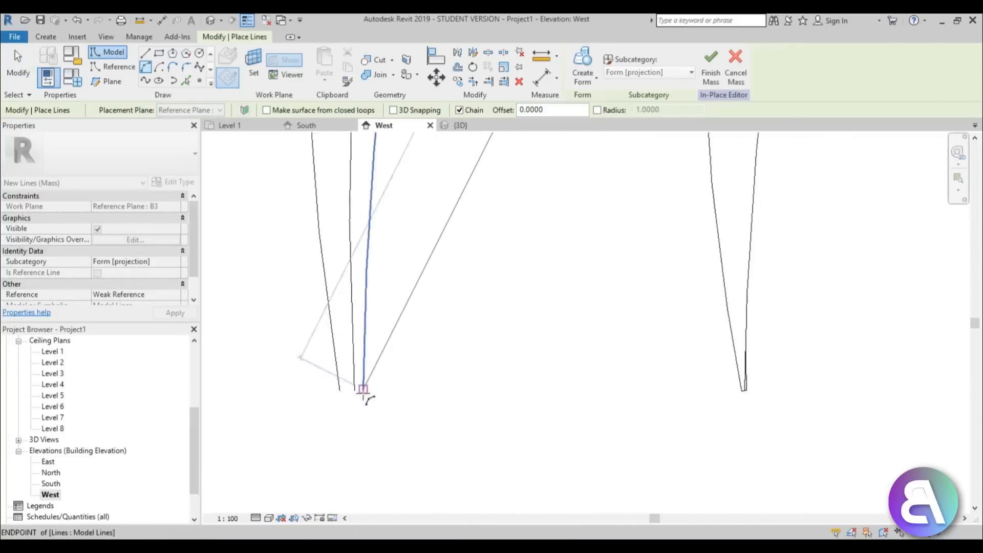
click(363, 390)
scroll(363, 390, down, 6)
scroll(408, 371, up, 3)
click(406, 373)
click(406, 374)
click(510, 238)
Check the placement of the second shell's arch profiles in the 3D view and the South elevation
click(460, 126)
shift+middle_drag(468, 215, 453, 179)
scroll(451, 179, up, 4)
click(444, 251)
click(306, 125)
click(382, 126)
In the West elevation, draw a half-arch on reference plane B4 and mirror it about the centre plane
click(145, 67)
click(220, 110)
click(200, 194)
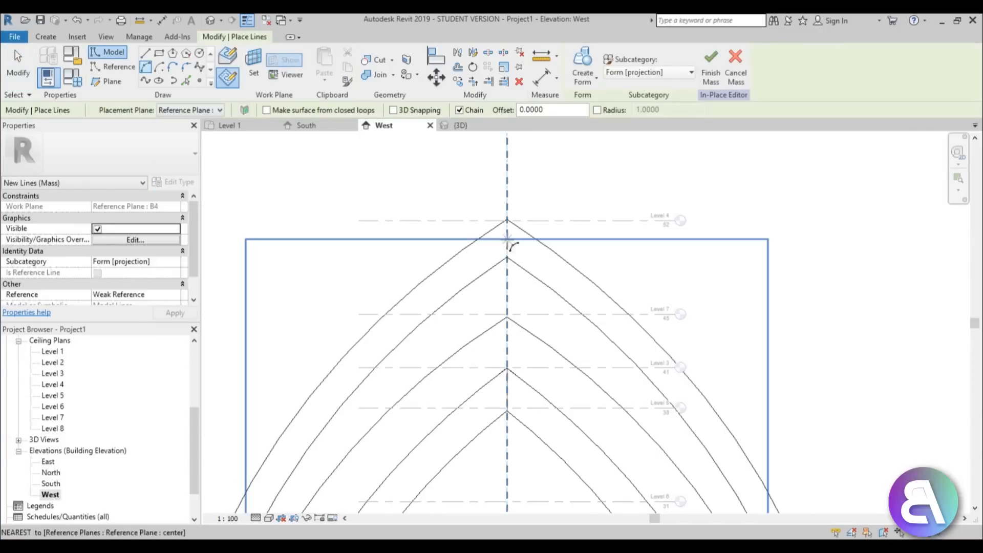
click(507, 239)
scroll(359, 461, up, 5)
click(351, 479)
scroll(350, 479, down, 5)
click(379, 330)
key(Escape)
key(Escape)
click(509, 157)
click(516, 256)
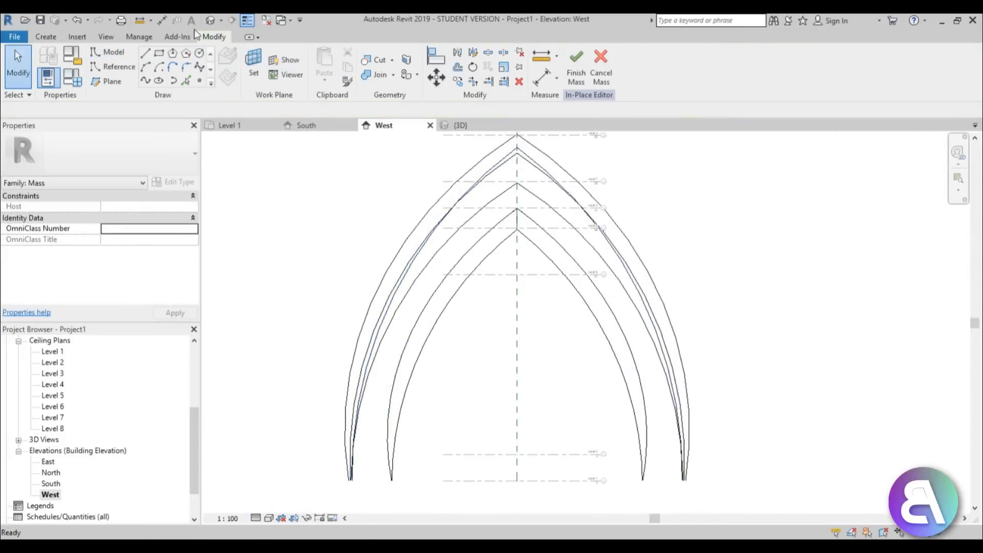
In the 3D view, create a form through the arch profiles on reference planes B1, B2 and B3
click(460, 125)
click(407, 263)
click(582, 66)
Create a second form between the B4 arch profile and the B3 end edges of the previous form
shift+middle_drag(524, 263, 552, 266)
click(499, 256)
ctrl+click(533, 259)
click(582, 66)
shift+middle_drag(614, 255, 738, 247)
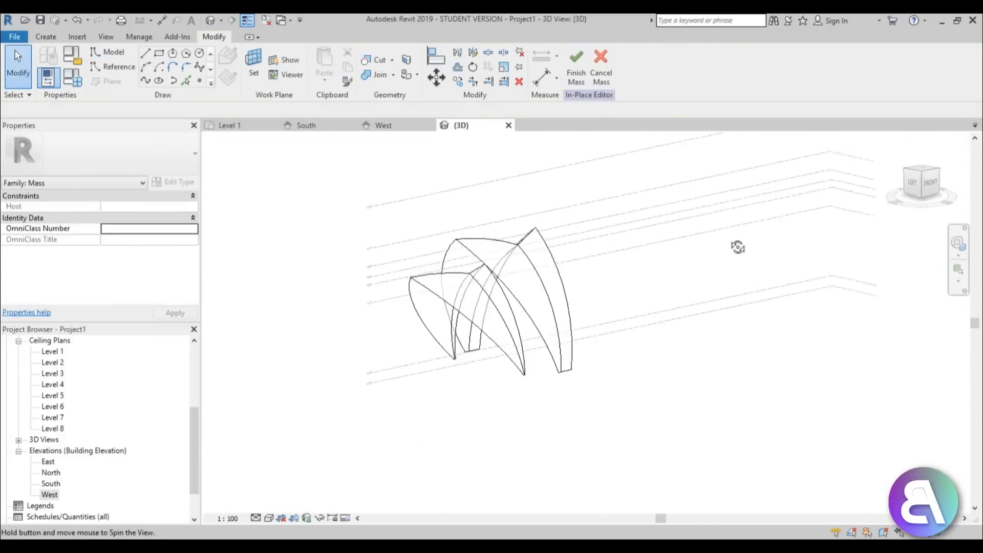
scroll(573, 368, up, 4)
shift+middle_drag(574, 378, 526, 452)
In the South elevation, draw a reference plane from the tallest shell's left tip down to its foot at Level 1
double_click(51, 484)
scroll(717, 246, up, 2)
click(107, 81)
click(343, 157)
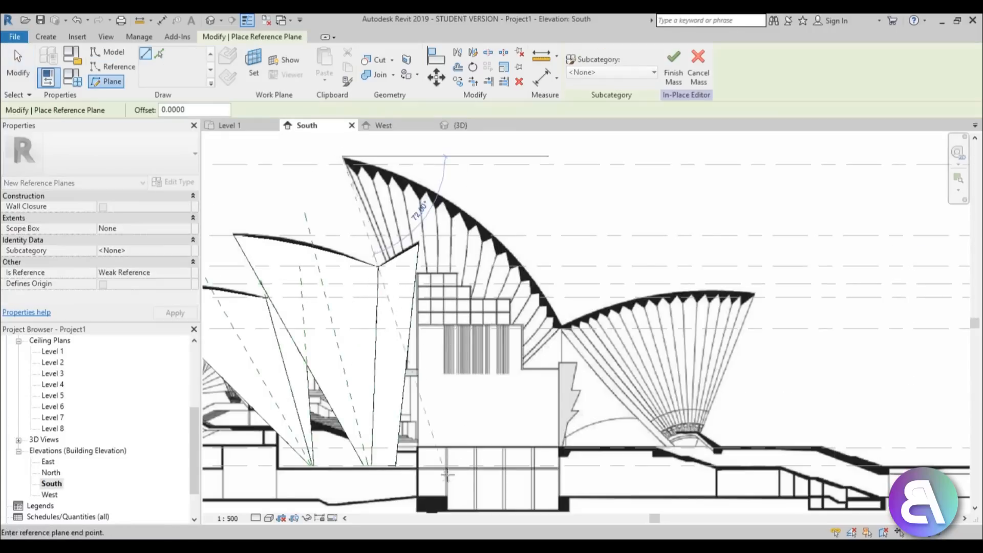
click(464, 463)
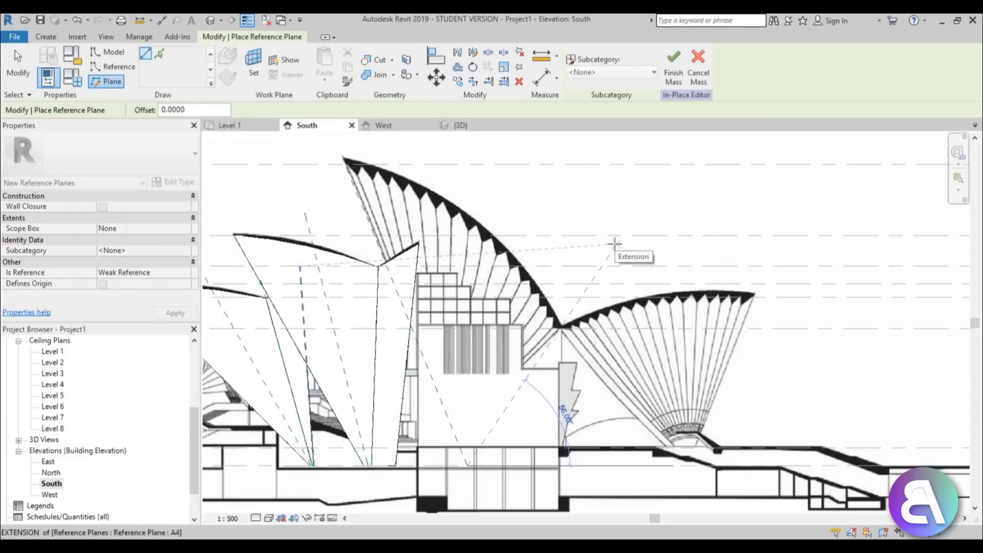
Draw the tallest shell's remaining reference planes and three planes radiating from the right-hand shell's foot at Level 1 to its valley, ridge and tip
scroll(571, 382, up, 3)
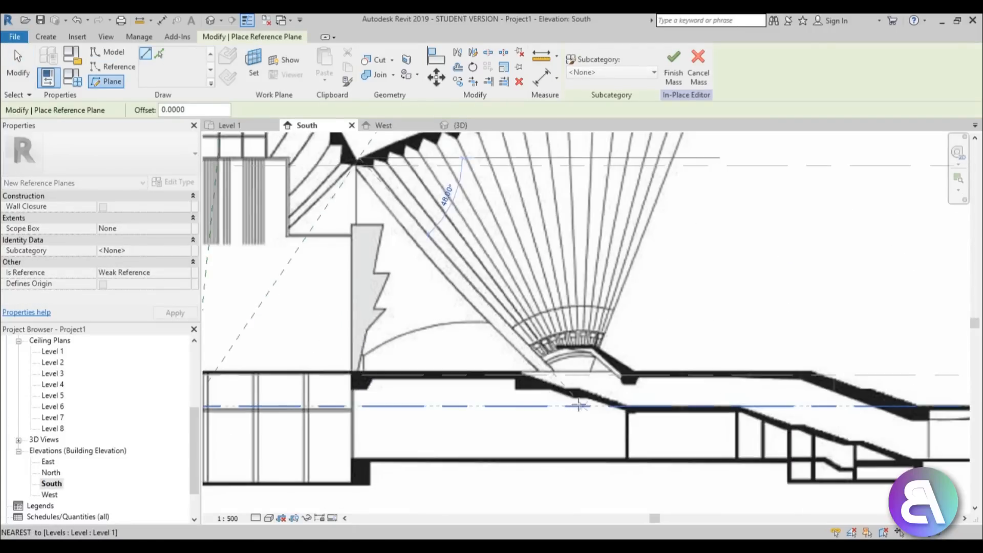
click(578, 405)
scroll(573, 399, down, 1)
click(532, 423)
click(641, 143)
click(533, 423)
click(465, 136)
key(Escape)
key(Escape)
scroll(353, 235, down, 4)
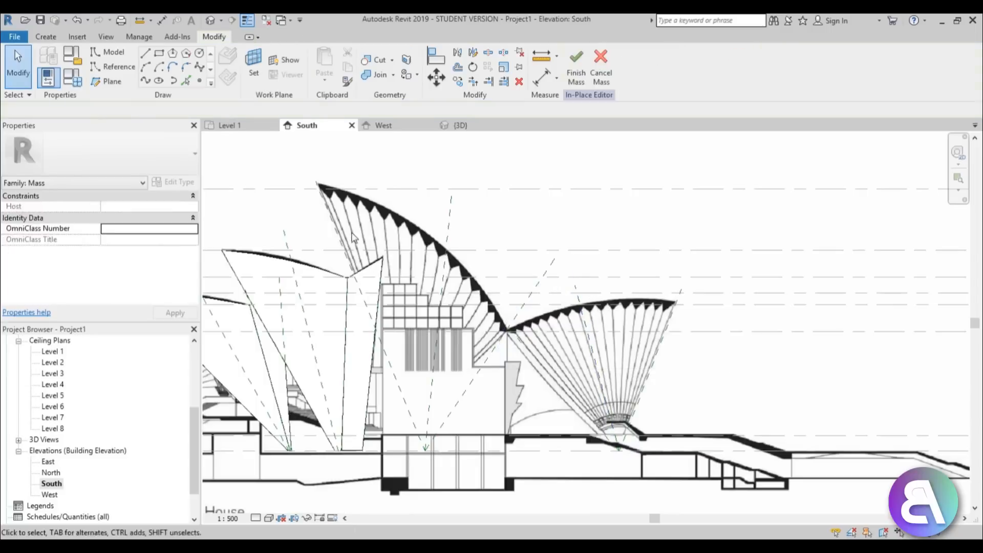
Name the six new reference planes C1 to C6, from the tallest shell's tip to the right-hand shell's tip
click(353, 236)
click(325, 225)
text(C1C3)
key(Return)
key(Escape)
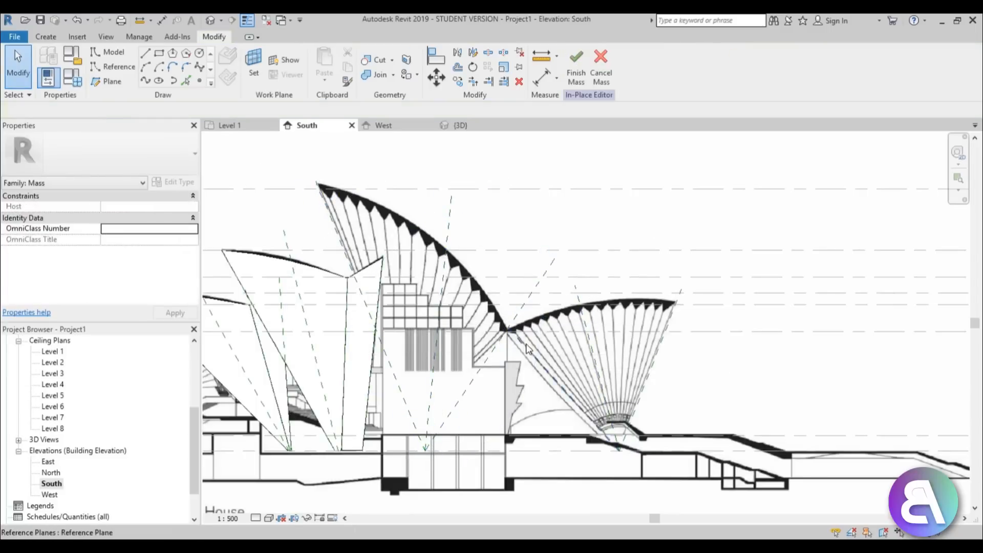
click(527, 347)
click(506, 345)
text(C4)
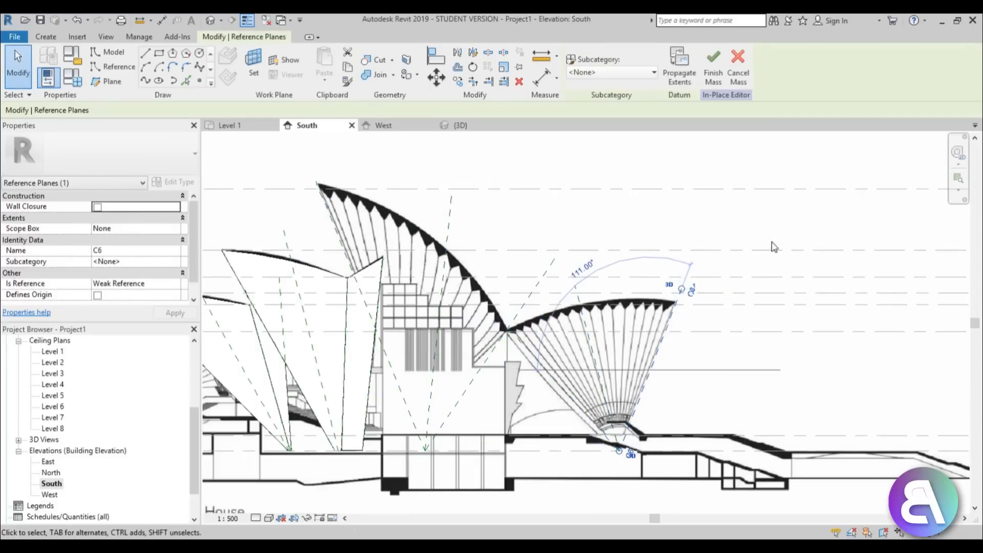
click(774, 247)
In the West elevation, draw a half-arch on reference plane C1 from the centre plane at Level 5 down to Level 1
middle_drag(590, 202, 507, 266)
scroll(840, 356, up, 1)
scroll(799, 345, down, 2)
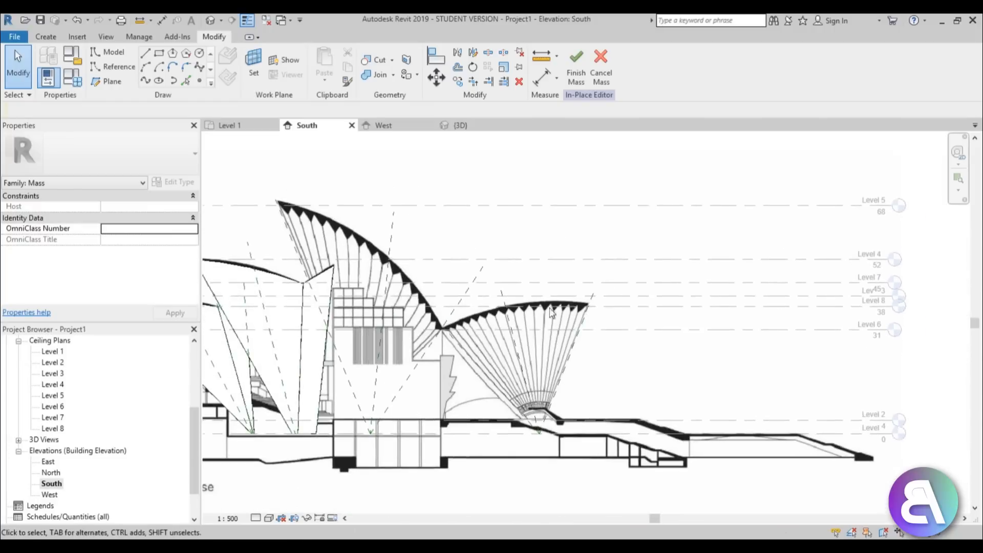
middle_drag(551, 313, 394, 312)
scroll(394, 311, up, 2)
middle_drag(395, 353, 527, 335)
scroll(419, 338, down, 1)
double_click(50, 495)
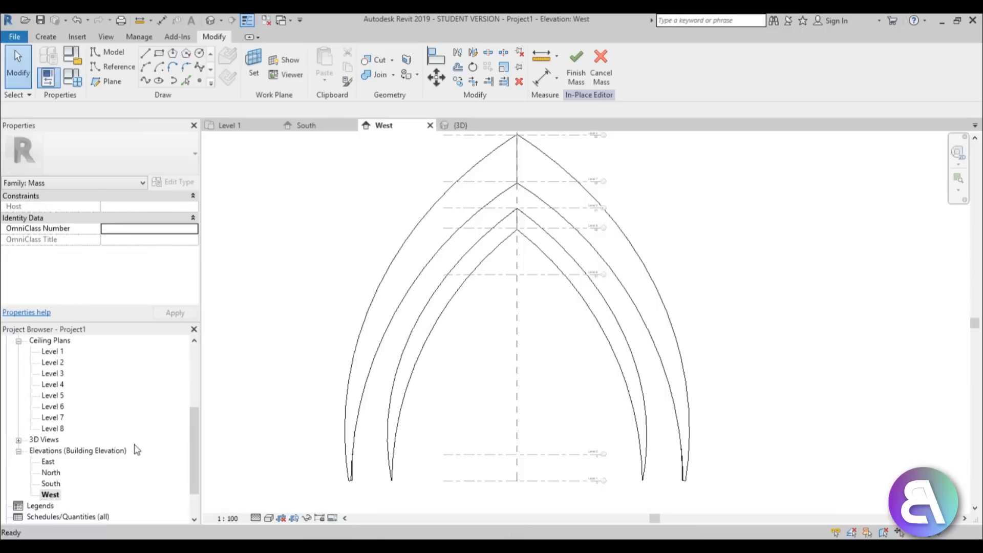
click(146, 52)
scroll(463, 225, down, 2)
click(460, 241)
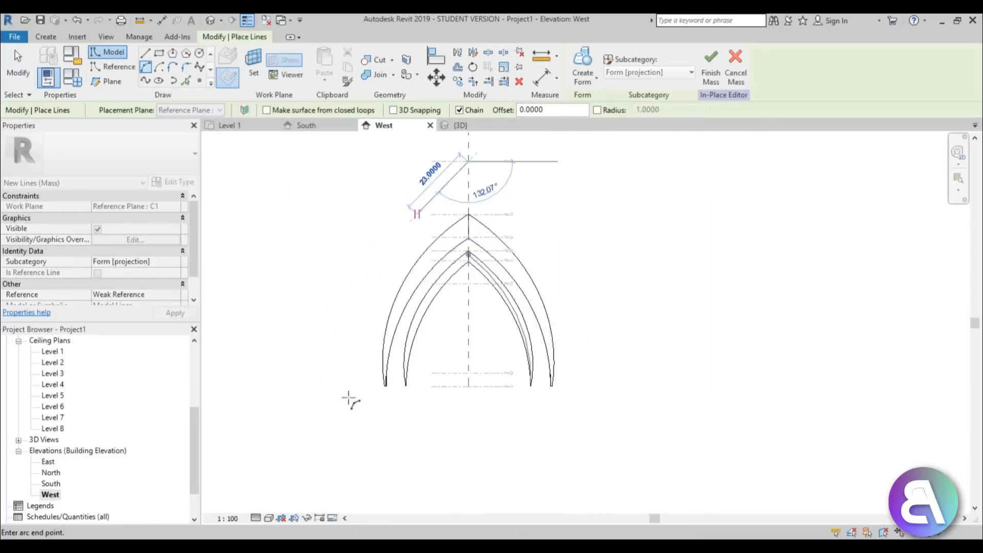
click(373, 438)
click(392, 332)
key(Escape)
key(Escape)
Mirror the C1 half-arch about the centre reference plane to complete the arch profile
click(420, 234)
key(m)
key(m)
click(450, 225)
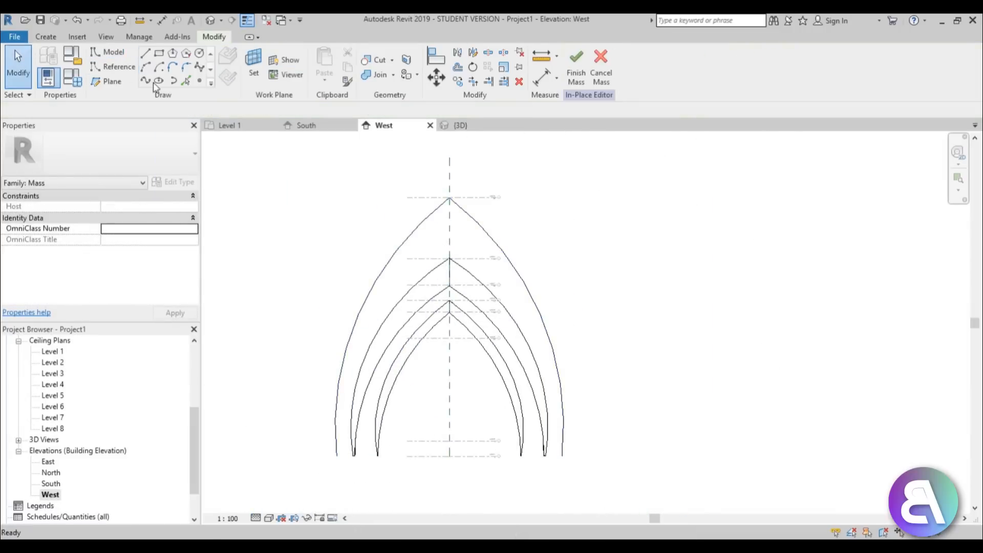
On reference plane C2, draw a half-arch between its foot at Level 1 and the centre reference plane at Level 4
click(145, 67)
scroll(358, 454, up, 3)
scroll(311, 450, up, 6)
click(214, 110)
click(212, 216)
scroll(301, 450, up, 4)
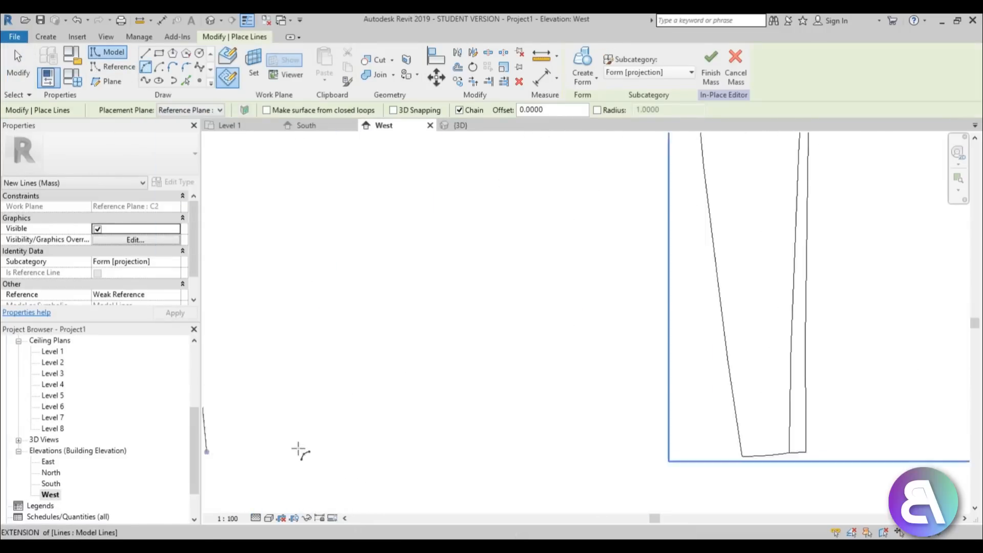
click(300, 449)
scroll(353, 399, down, 6)
scroll(449, 220, up, 6)
click(449, 226)
scroll(449, 226, down, 6)
click(421, 258)
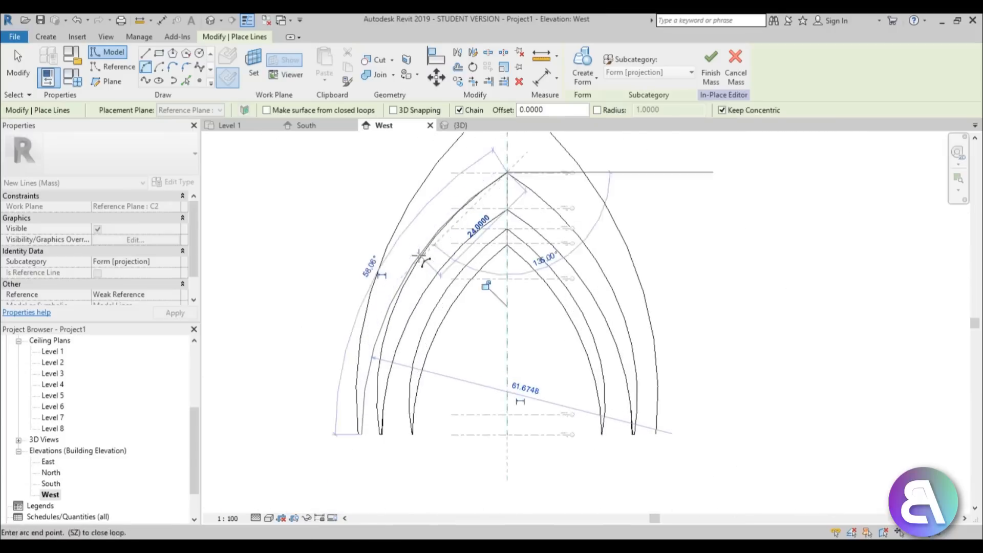
Mirror the C2 half-arch about the centre reference plane to complete its profile
key(Escape)
key(Escape)
click(421, 259)
key(m)
key(m)
click(505, 310)
scroll(419, 325, down, 1)
Try mirrored arches on reference planes C3 and C4, each running from the centre plane at Level 7 down to Level 1
click(205, 225)
scroll(489, 238, up, 8)
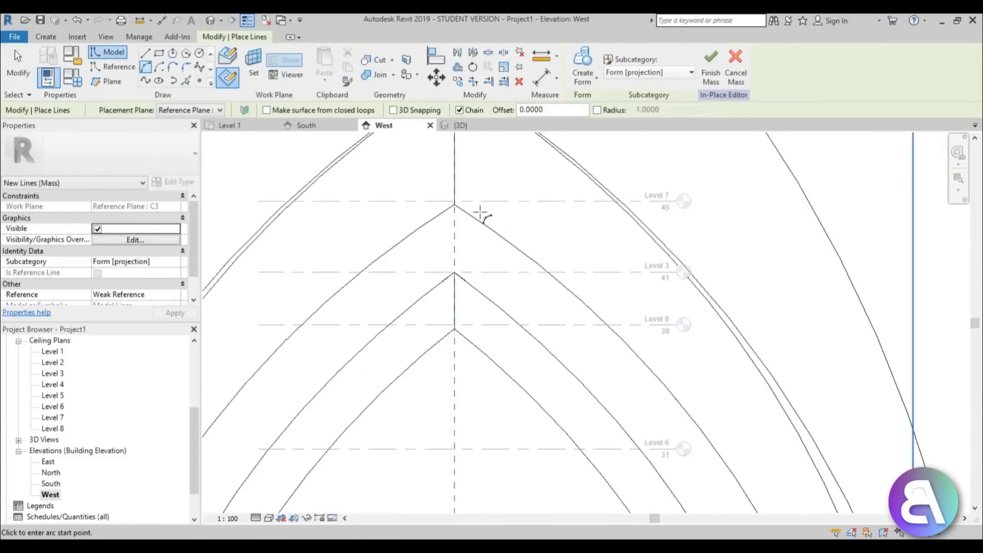
click(454, 204)
scroll(363, 273, down, 7)
scroll(266, 436, up, 6)
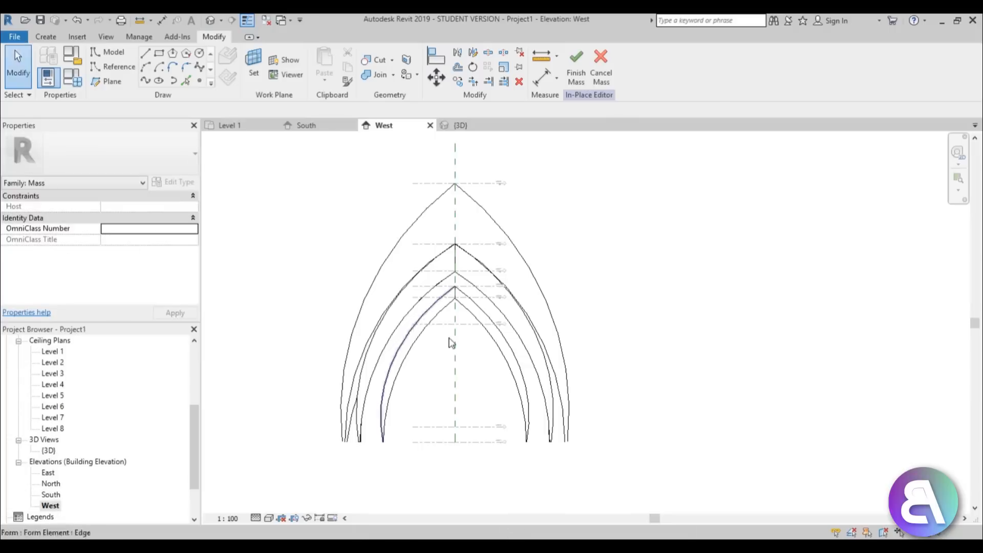
scroll(451, 340, up, 4)
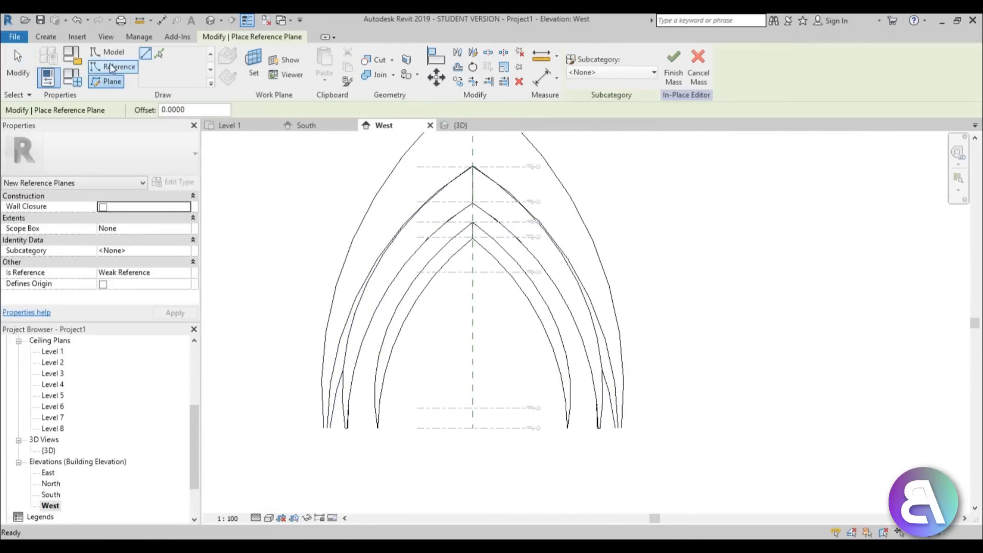
click(220, 110)
click(197, 240)
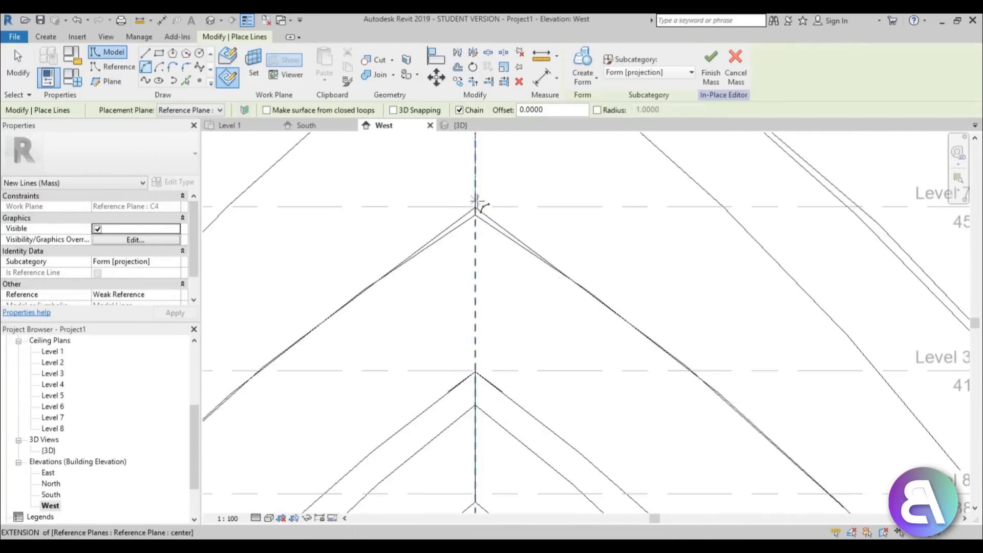
click(346, 384)
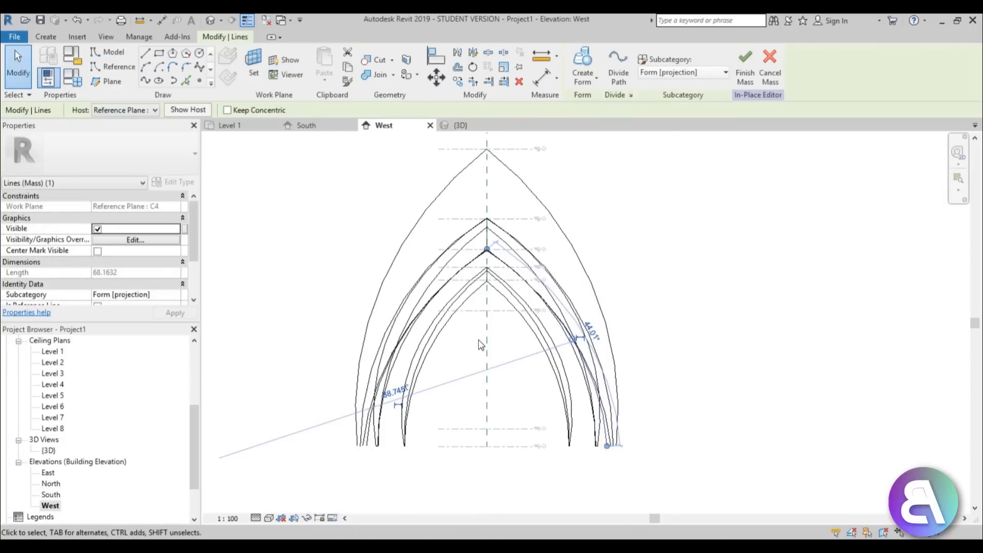
Compare the C3 and C4 arches with the shell drawing in the South elevation, and delete both arches in the 3D view
double_click(51, 495)
scroll(603, 287, up, 1)
middle_drag(604, 287, 160, 296)
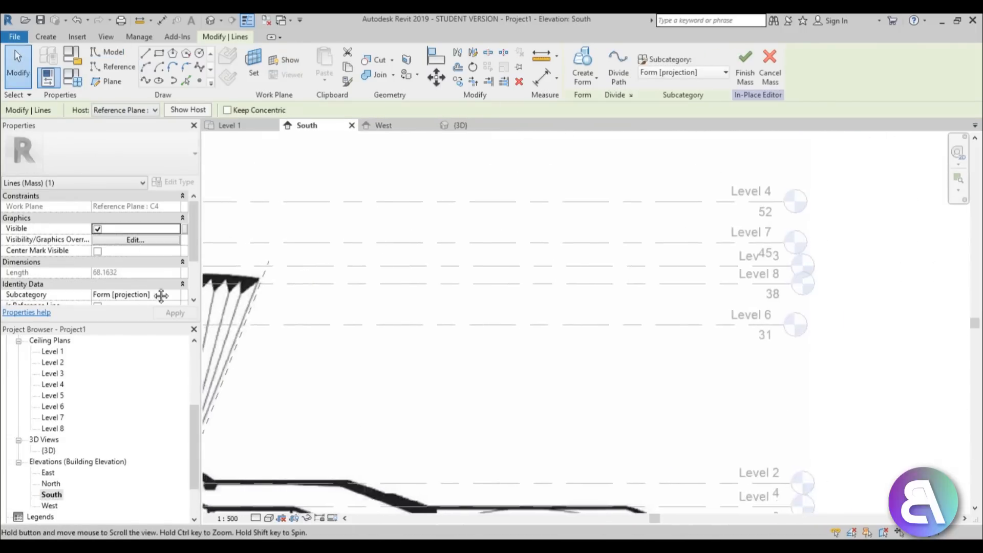
scroll(222, 360, down, 1)
middle_drag(222, 361, 674, 331)
scroll(248, 320, up, 3)
middle_drag(328, 148, 434, 314)
scroll(435, 314, down, 1)
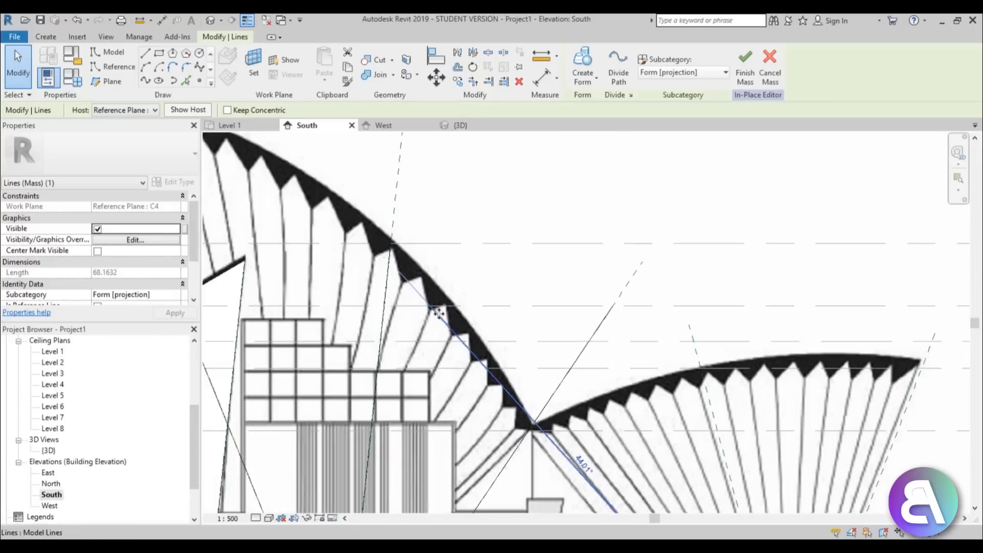
middle_drag(489, 329, 412, 284)
scroll(404, 283, down, 1)
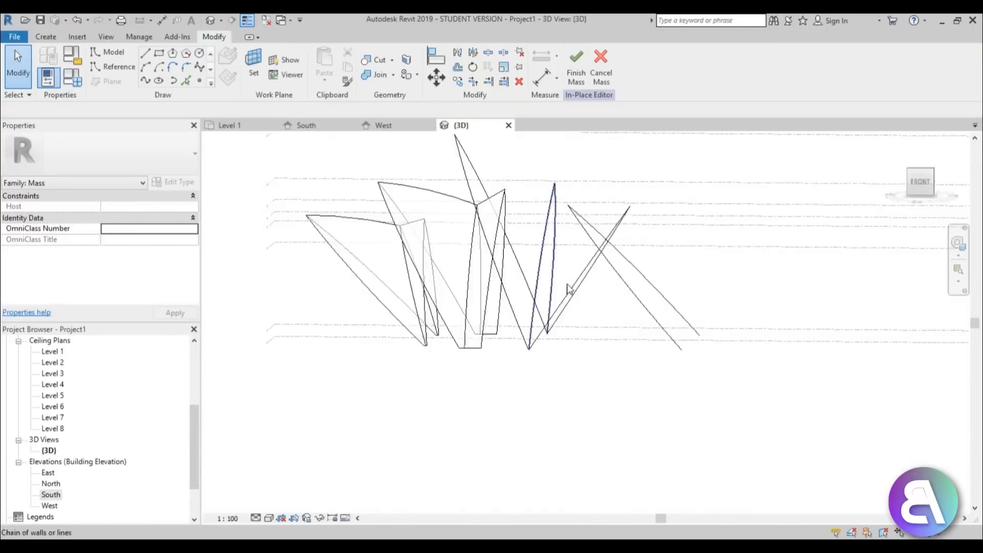
click(582, 291)
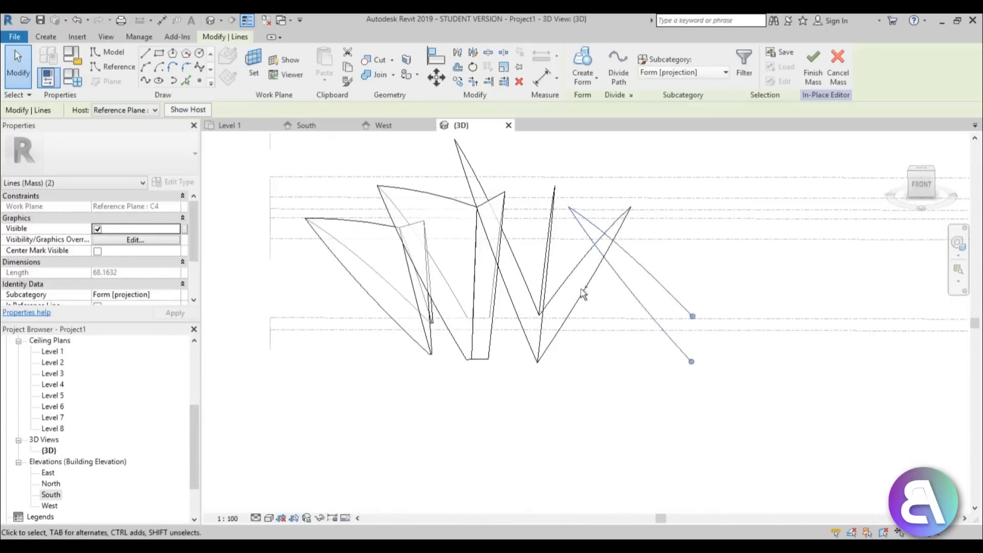
In the West elevation, draw a half-arch on reference plane C3 from the centre plane at Level 6 down to Level 1
click(50, 505)
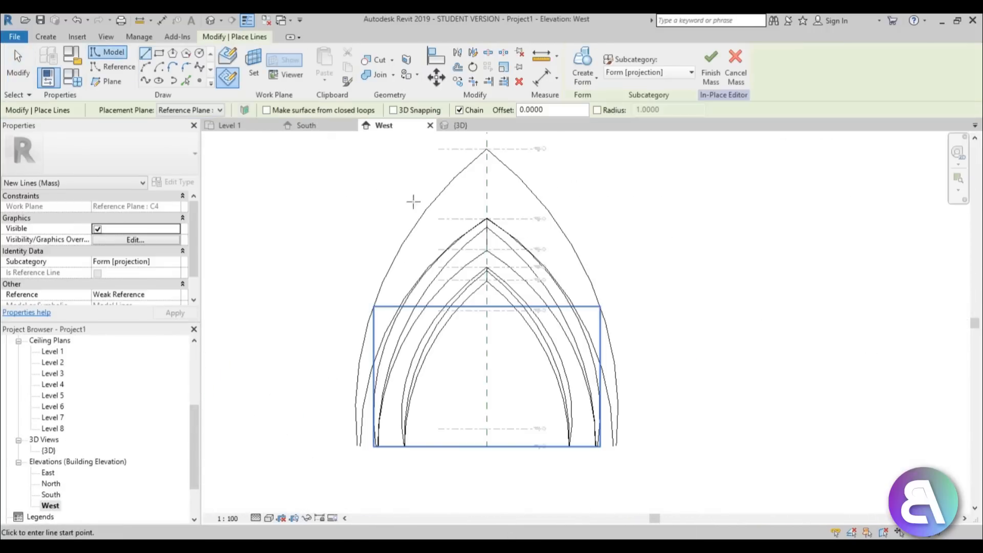
click(189, 109)
click(187, 222)
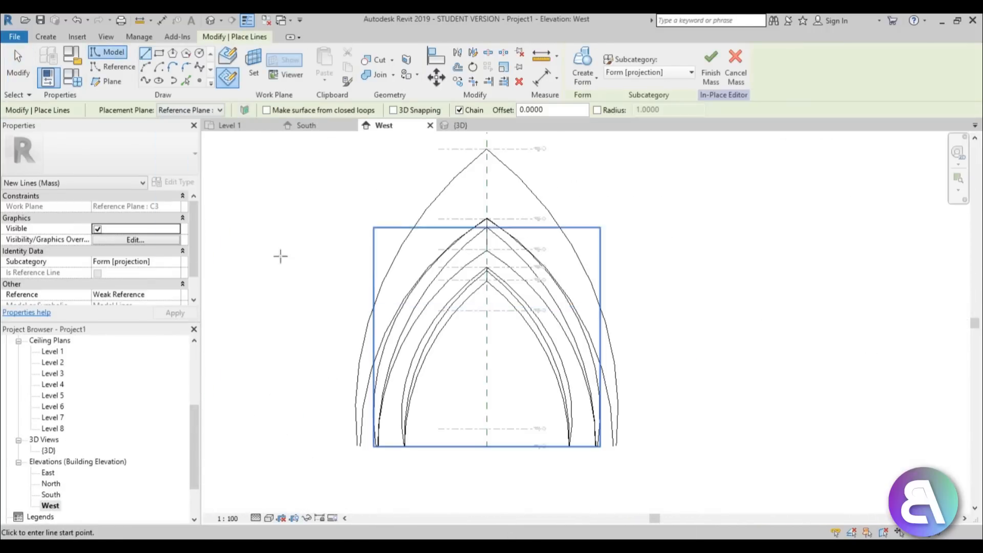
scroll(460, 247, up, 3)
click(456, 257)
scroll(456, 274, down, 3)
scroll(294, 449, up, 6)
click(277, 382)
scroll(289, 370, down, 6)
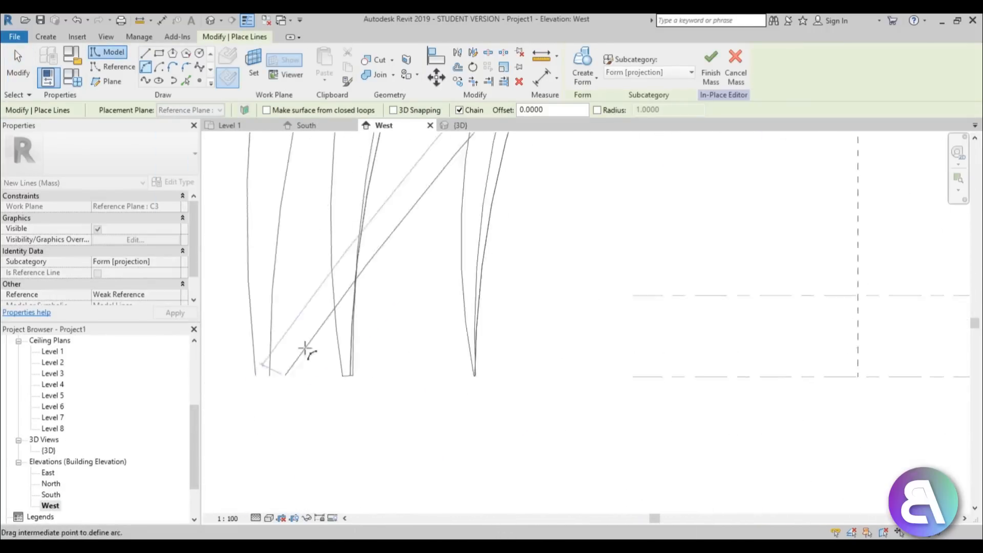
middle_drag(307, 353, 345, 460)
click(394, 358)
Mirror the C3 half-arch about the centre reference plane
key(Escape)
key(Escape)
click(383, 324)
click(457, 52)
click(476, 318)
On reference plane C4, draw a half-arch from the centre plane at Level 6 down to its foot at Level 1
click(145, 66)
click(193, 110)
click(187, 231)
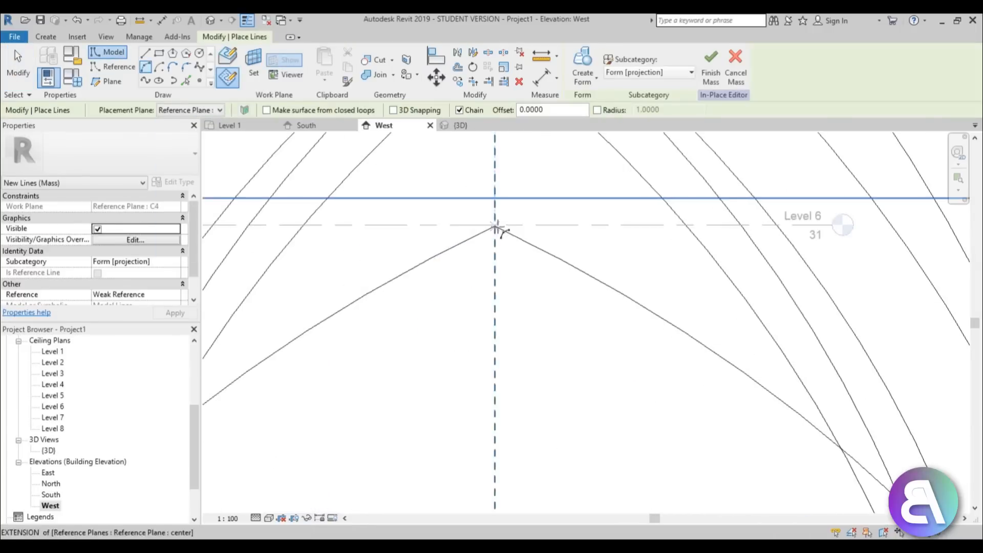
click(496, 225)
click(402, 413)
scroll(401, 401, down, 3)
click(449, 262)
Mirror the C4 half-arch about the centre reference plane to complete the valley profile
key(Escape)
key(Escape)
click(360, 422)
click(457, 53)
click(597, 303)
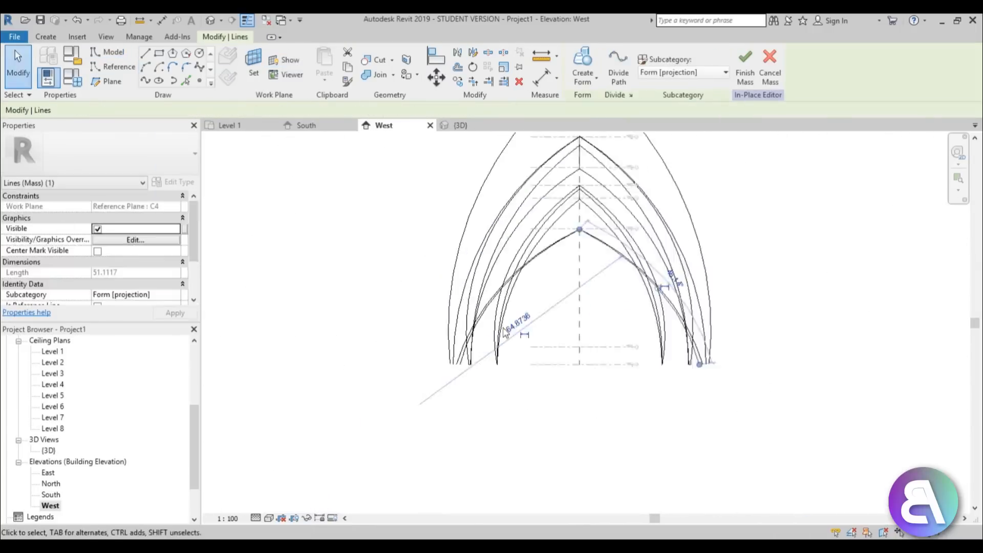
In the West elevation, draw an arch on reference plane C5 from Level 8 down to Level 1, mirrored about the centre plane
click(306, 126)
scroll(374, 373, down, 3)
double_click(49, 505)
click(107, 52)
click(189, 110)
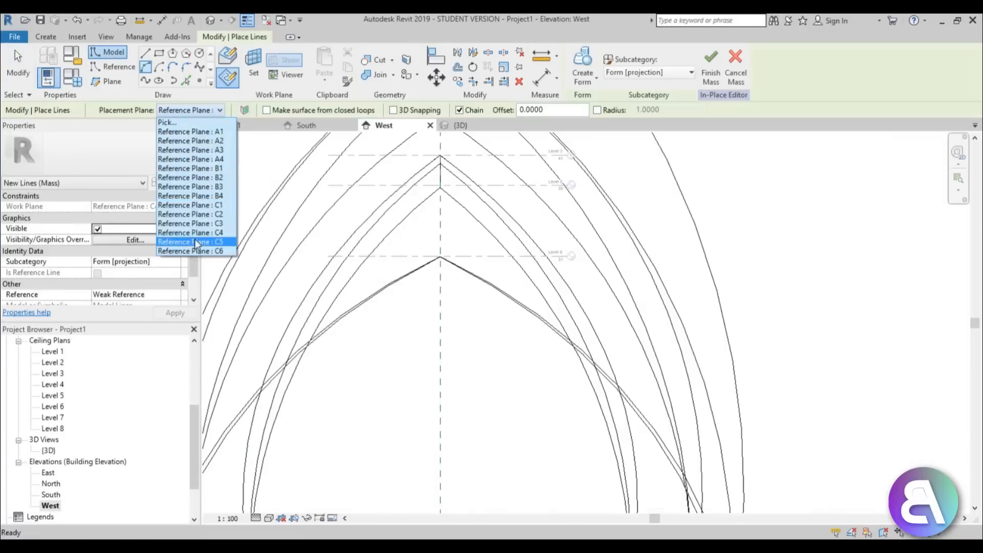
click(164, 243)
scroll(406, 424, down, 6)
key(Escape)
key(Escape)
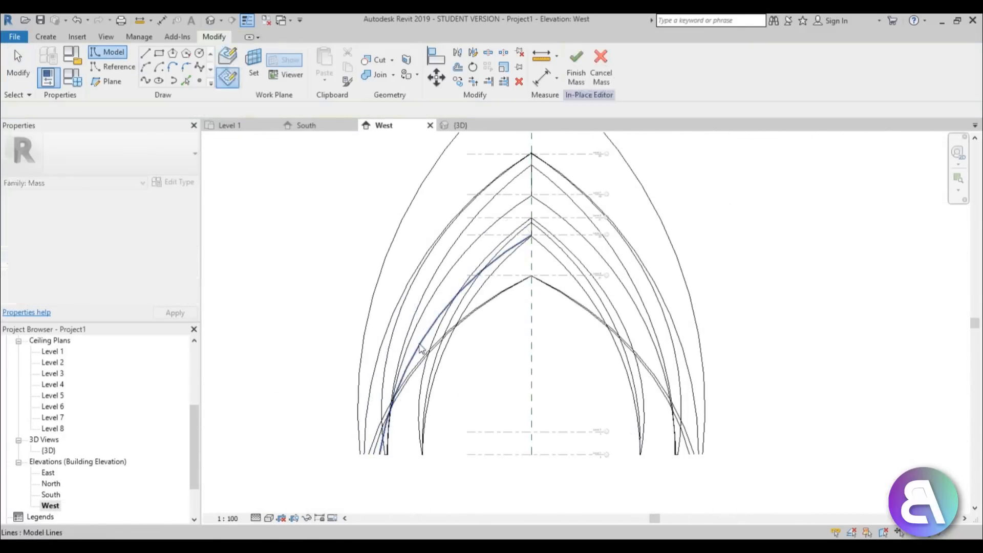
click(145, 66)
scroll(531, 217, up, 6)
click(533, 292)
scroll(531, 294, down, 6)
scroll(391, 451, up, 6)
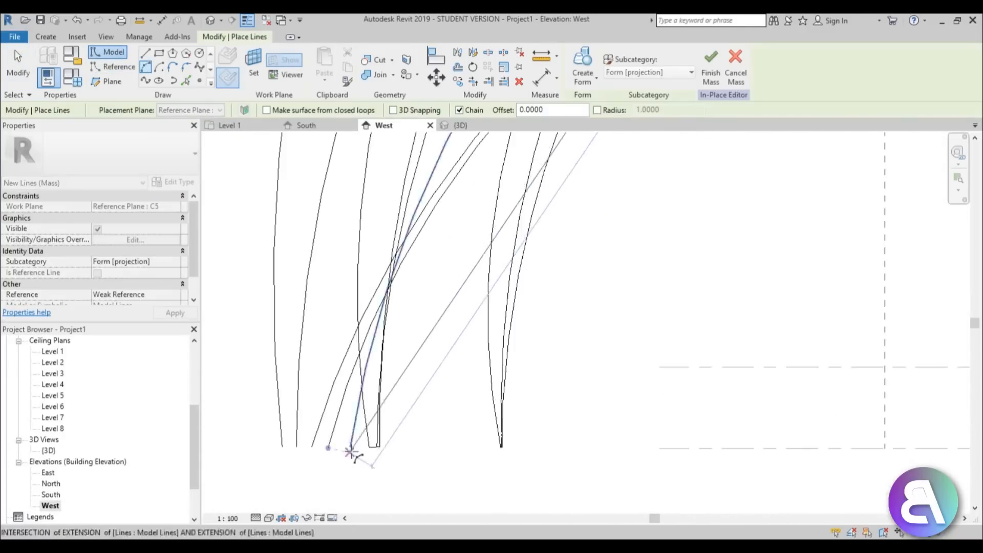
click(351, 449)
scroll(351, 445, down, 3)
click(404, 307)
scroll(353, 445, up, 4)
On reference plane C6, draw a half-arch from the centre plane at Level 8 down to its foot at Level 1
click(189, 110)
click(197, 244)
scroll(531, 193, up, 4)
click(531, 193)
scroll(435, 408, up, 4)
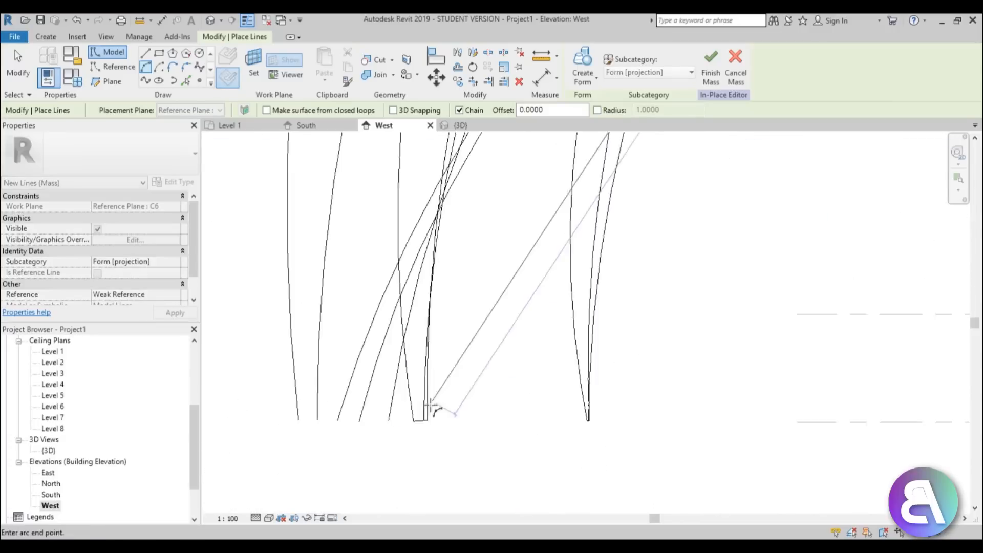
click(405, 419)
scroll(456, 364, down, 2)
click(435, 363)
Mirror the C6 half-arch about the centre reference plane to complete the tip profile
key(Escape)
key(Escape)
scroll(500, 198, up, 6)
click(500, 197)
scroll(500, 197, down, 5)
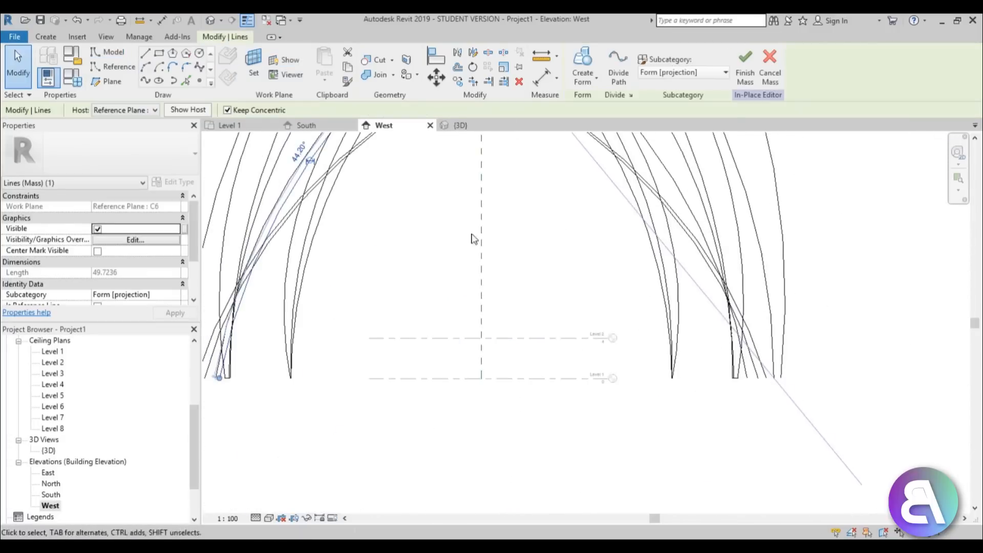
key(Escape)
In the 3D view, create the tallest shell's form from the C1, C2 and C3 arch profiles
click(209, 22)
key(Tab)
shift+middle_drag(578, 318, 614, 348)
click(546, 229)
ctrl+click(590, 274)
click(578, 64)
Create the right-hand shell's form from the C4, C5 and C6 arch profiles and view it in 3D
scroll(645, 360, up, 3)
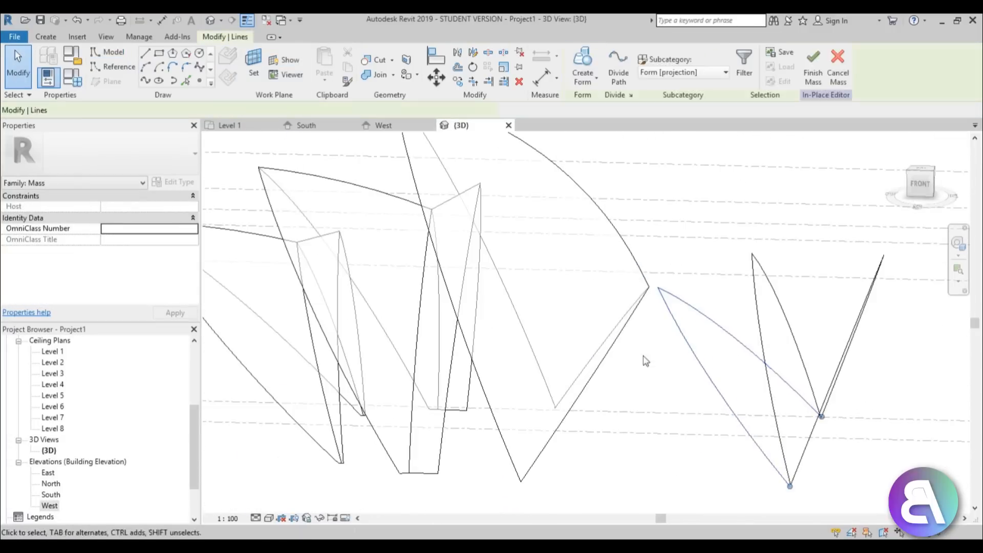
click(577, 64)
click(762, 353)
ctrl+click(852, 335)
click(580, 64)
scroll(665, 307, down, 4)
shift+middle_drag(640, 307, 686, 276)
double_click(51, 494)
click(210, 20)
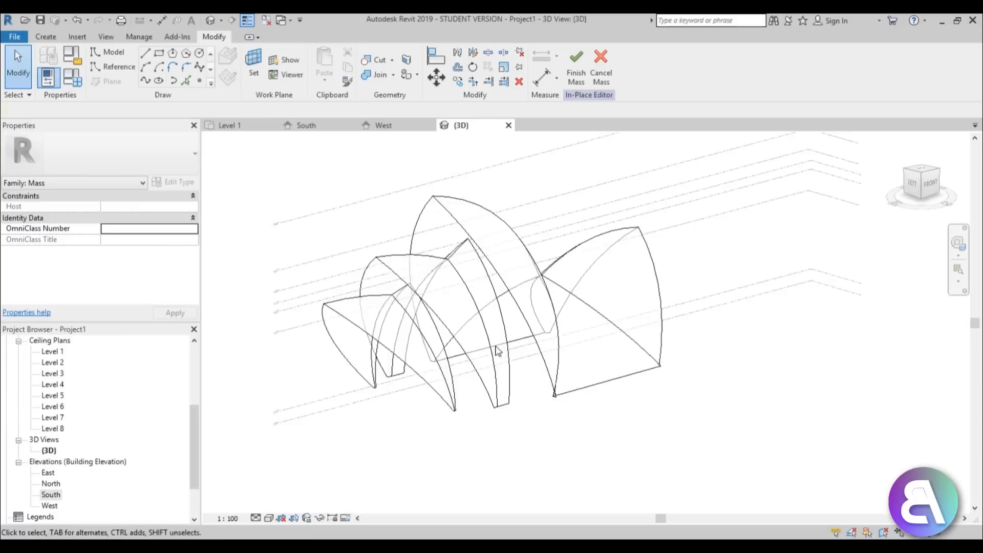
Try the Shaded visual style in the 3D view and set the style to Realistic
click(268, 517)
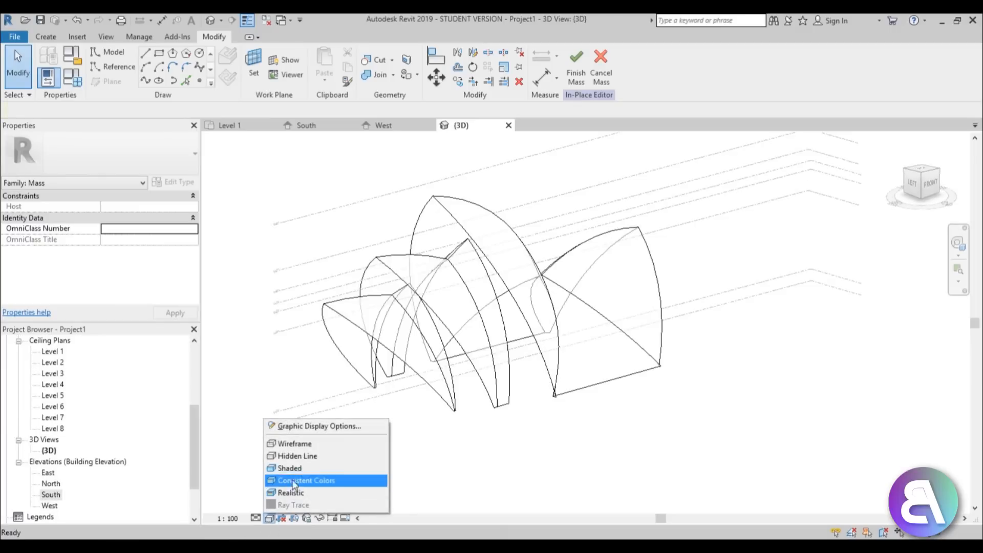
click(293, 470)
shift+middle_drag(623, 348, 672, 352)
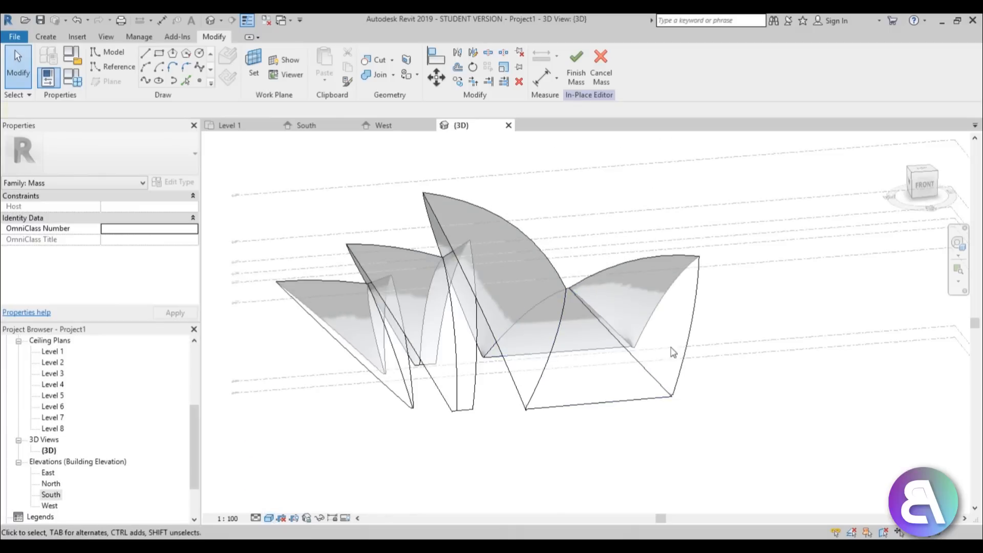
click(269, 518)
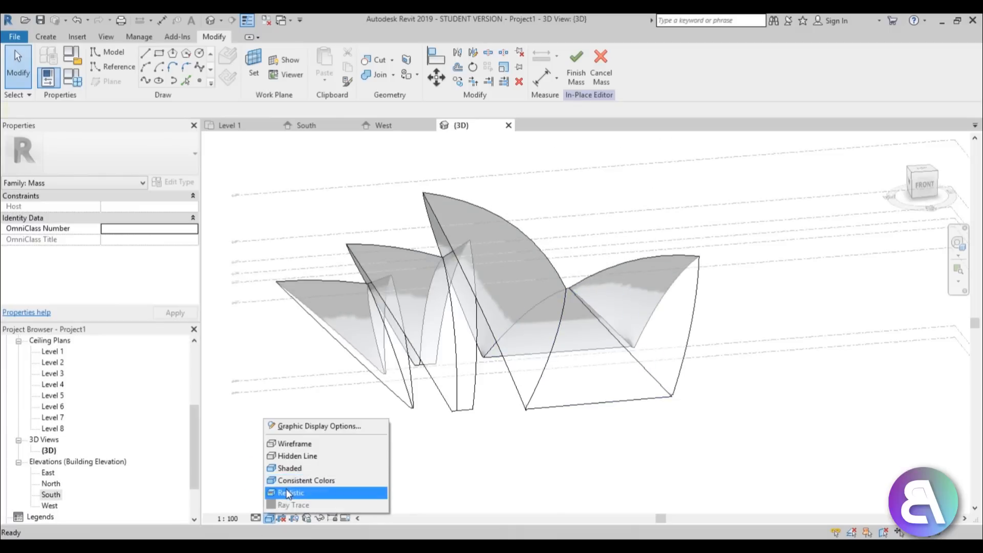
click(287, 493)
shift+middle_drag(551, 438, 589, 337)
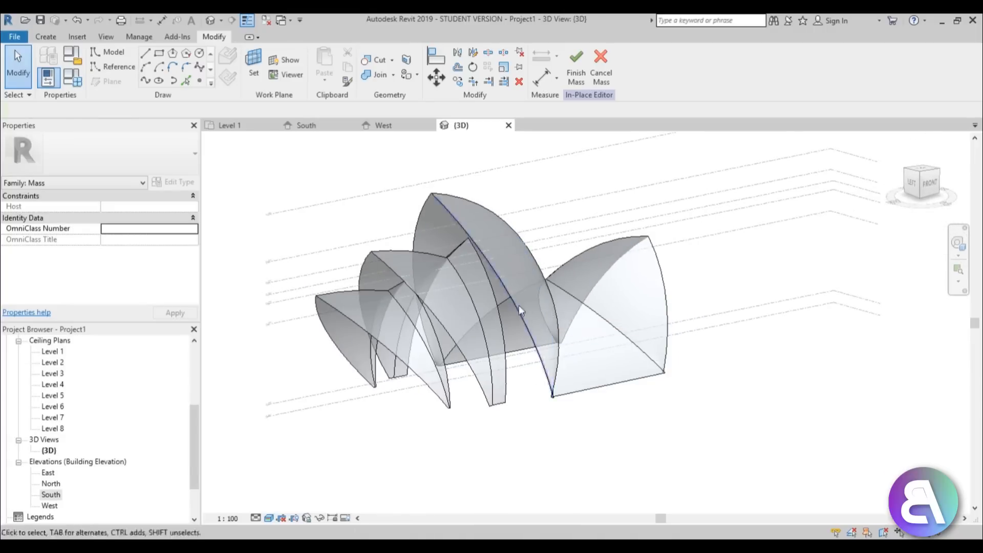
Finish the in-place mass containing all the shell forms
scroll(527, 317, down, 2)
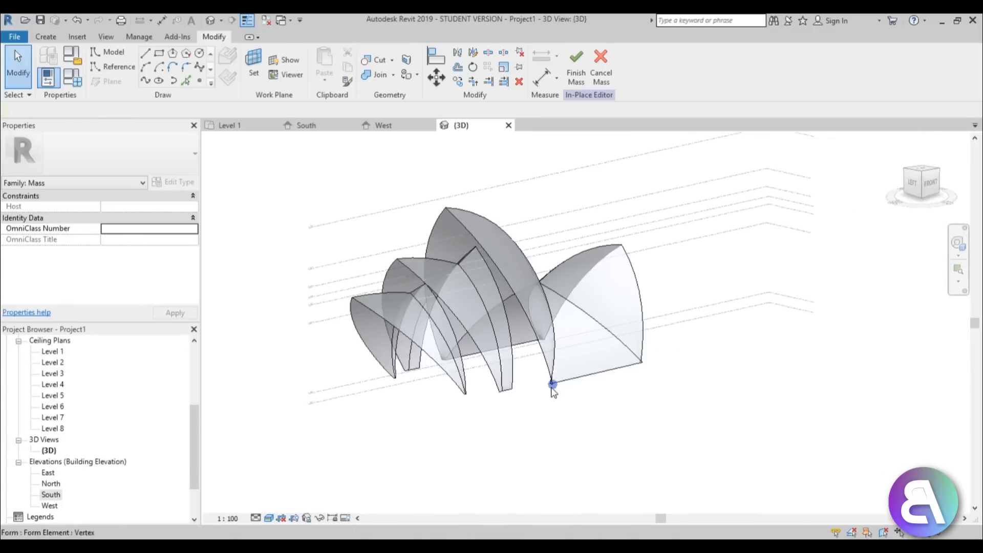
scroll(519, 240, up, 3)
scroll(519, 240, down, 1)
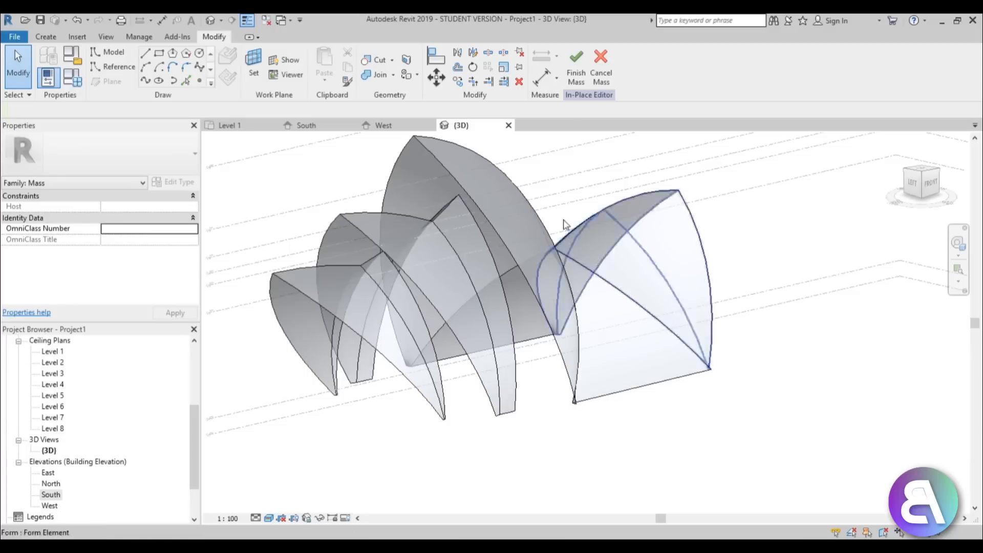
click(574, 85)
click(578, 433)
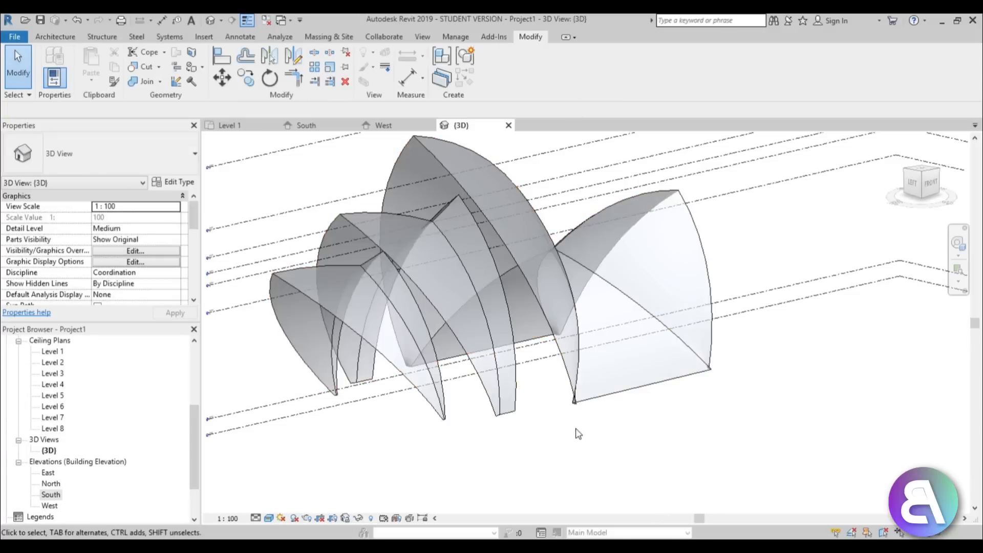
Examine the finished mass in 3D, especially the feet of the tallest and right-hand shells at Level 1
mouse_move(563, 445)
shift+middle_down()
mouse_move(577, 450)
mouse_move(576, 438)
shift+middle_up()
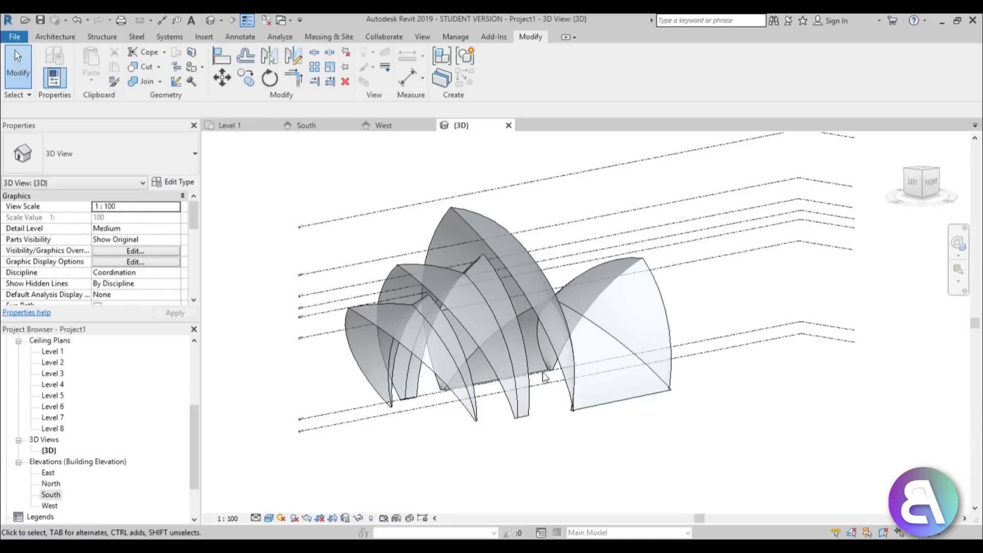
click(314, 38)
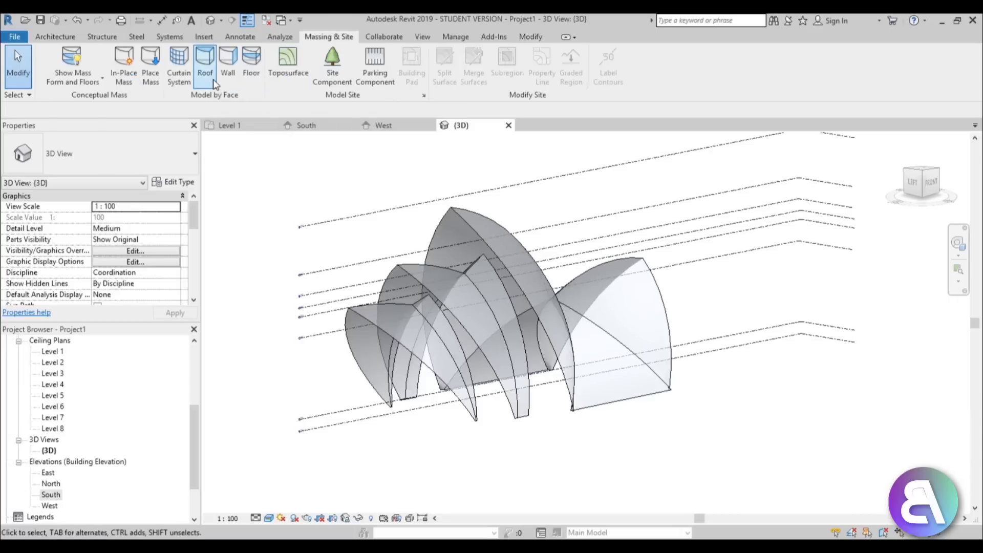
shift+middle_drag(660, 404, 620, 421)
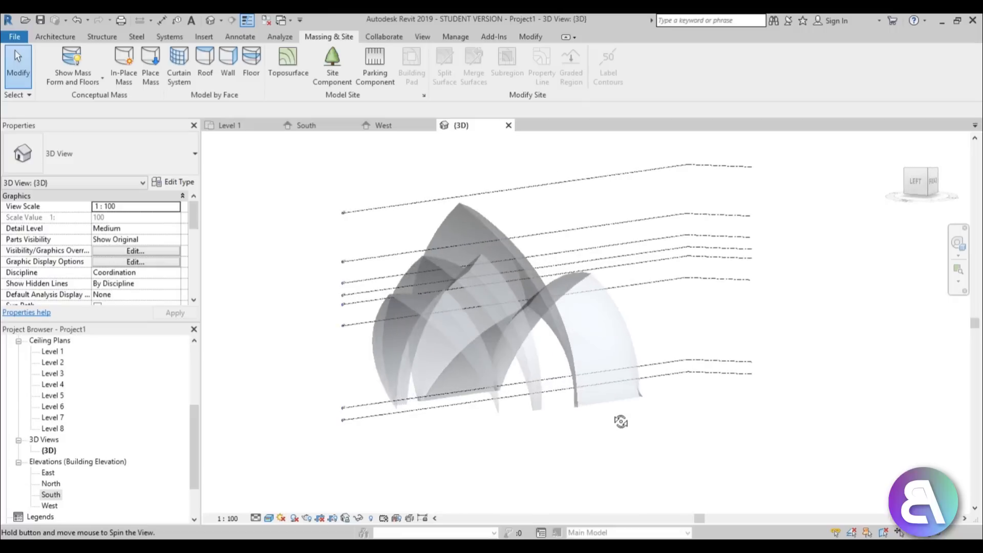
scroll(570, 395, up, 5)
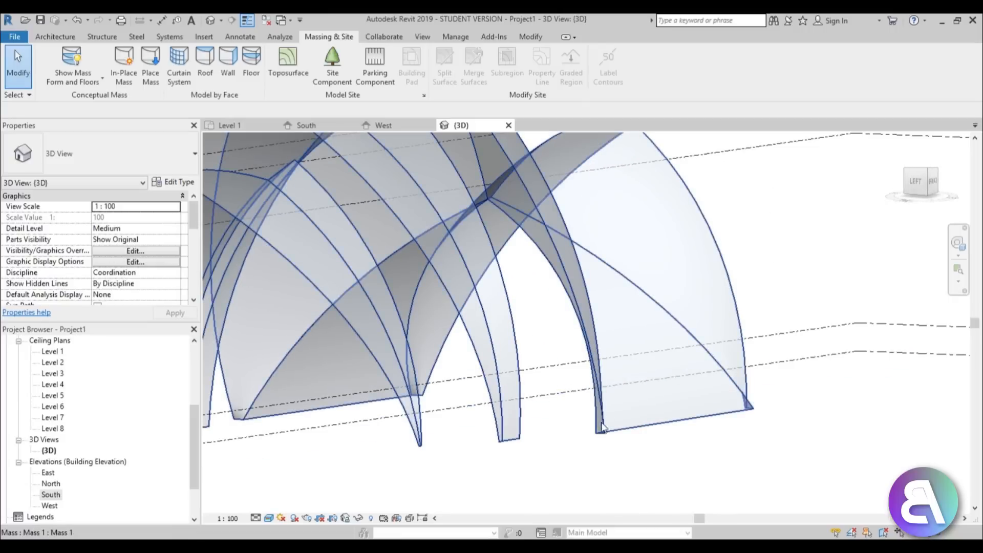
scroll(614, 399, down, 5)
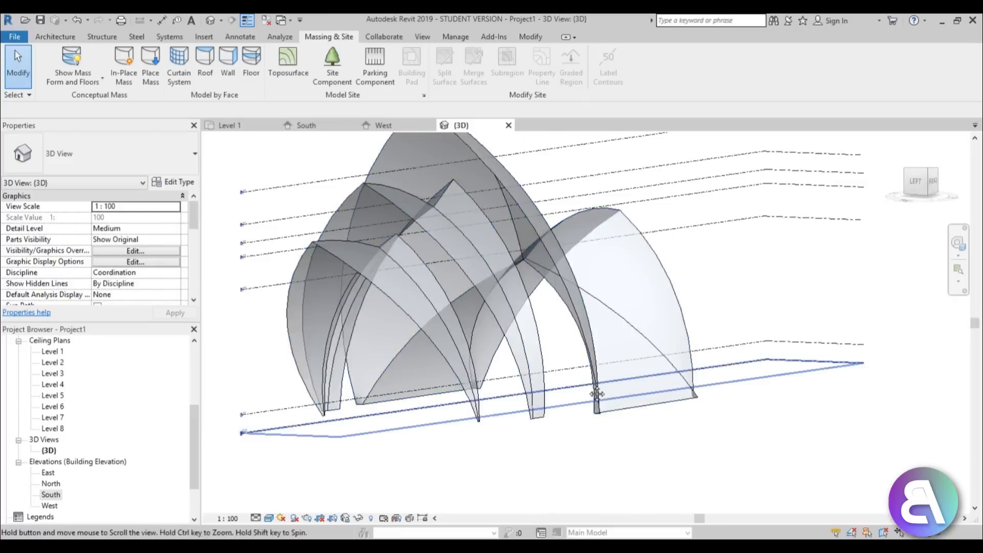
Create walls by face with the Generic - 300mm type on both curved sides of the two smallest shells
shift+middle_drag(650, 396, 559, 433)
click(228, 79)
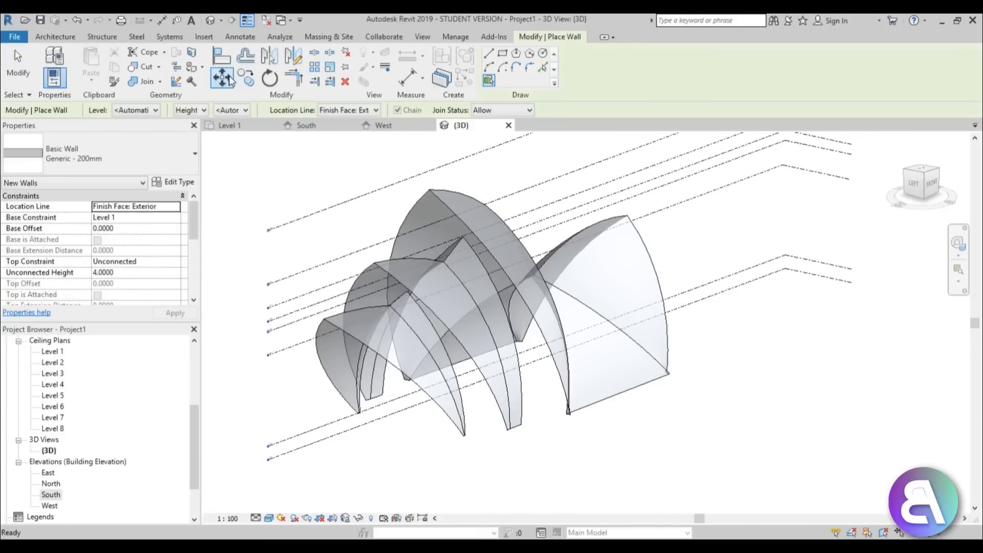
click(103, 153)
scroll(109, 340, down, 3)
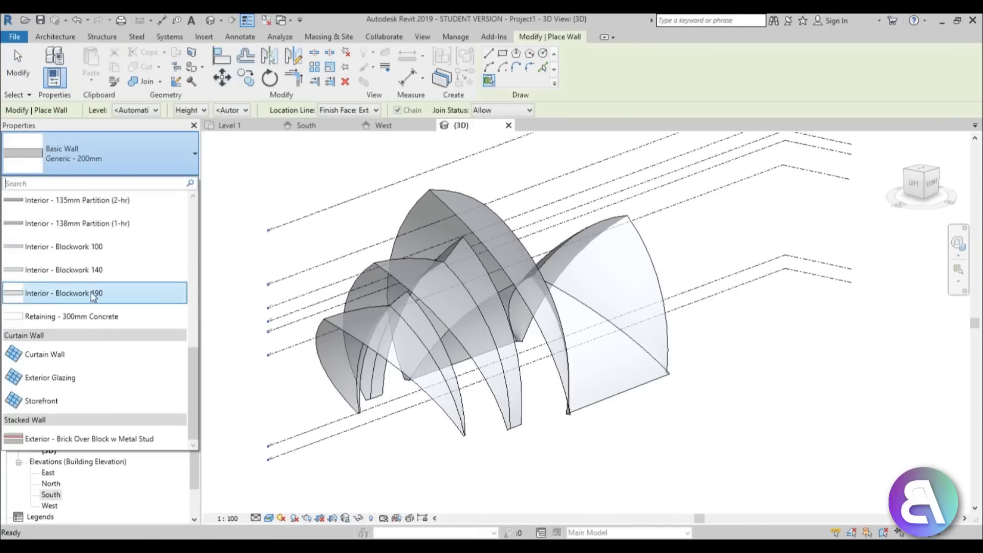
scroll(100, 246, up, 3)
click(100, 251)
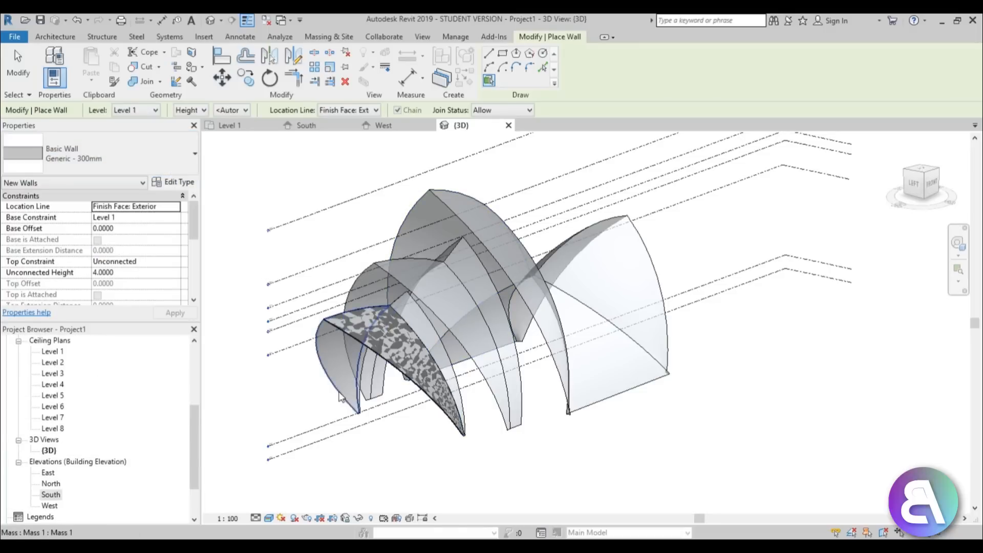
shift+middle_drag(484, 358, 582, 365)
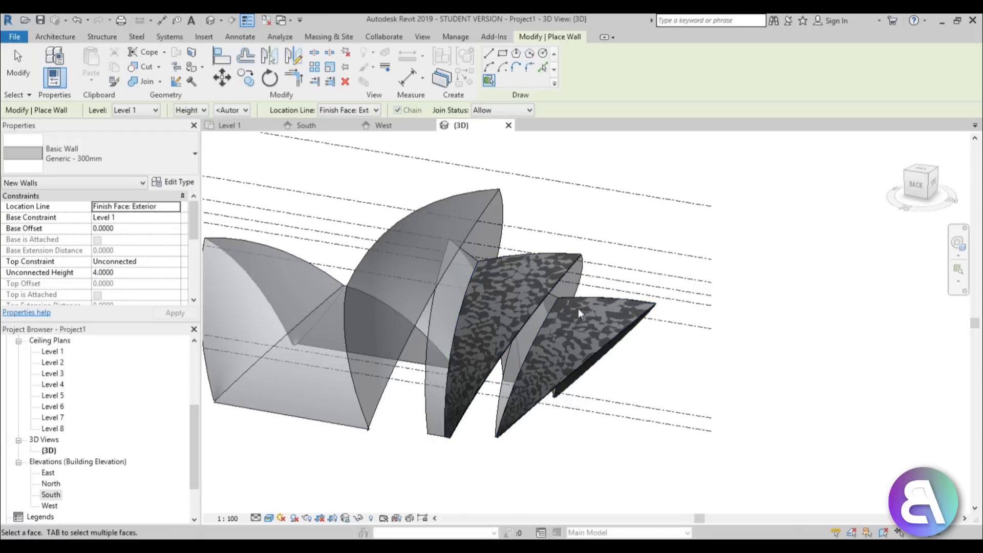
shift+middle_drag(578, 308, 397, 318)
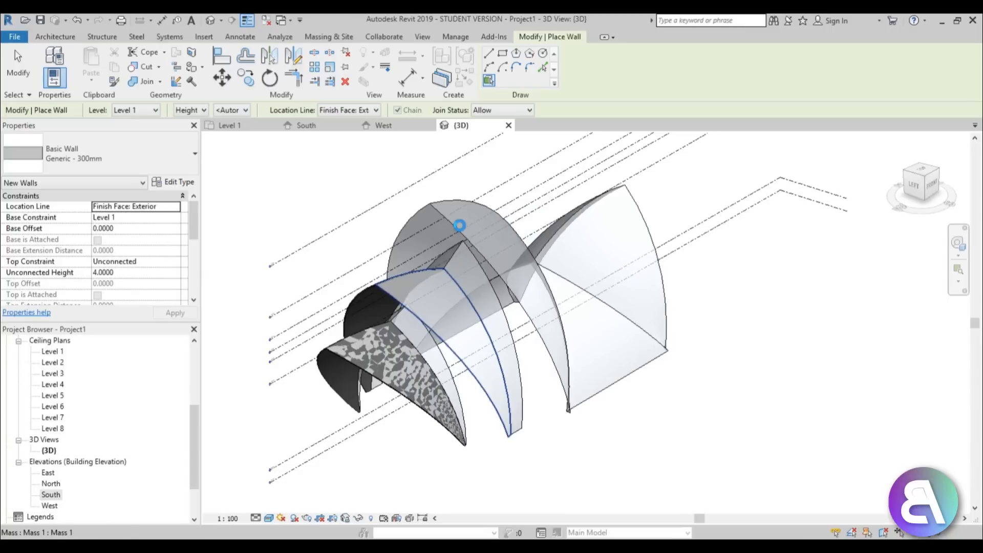
Cover the curved faces of the tallest shell and the opposite-facing shell behind it with Generic - 300mm walls
click(460, 225)
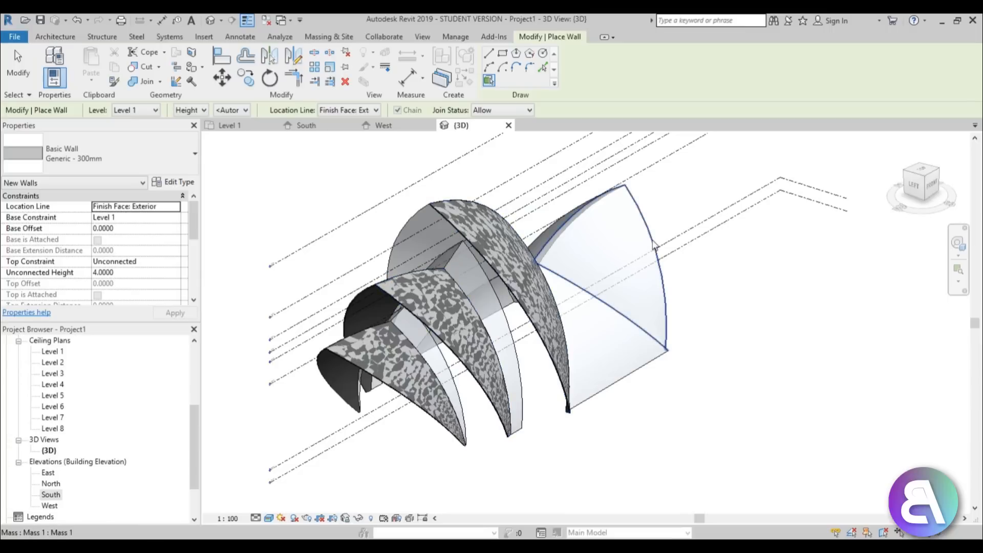
shift+middle_drag(677, 381, 636, 396)
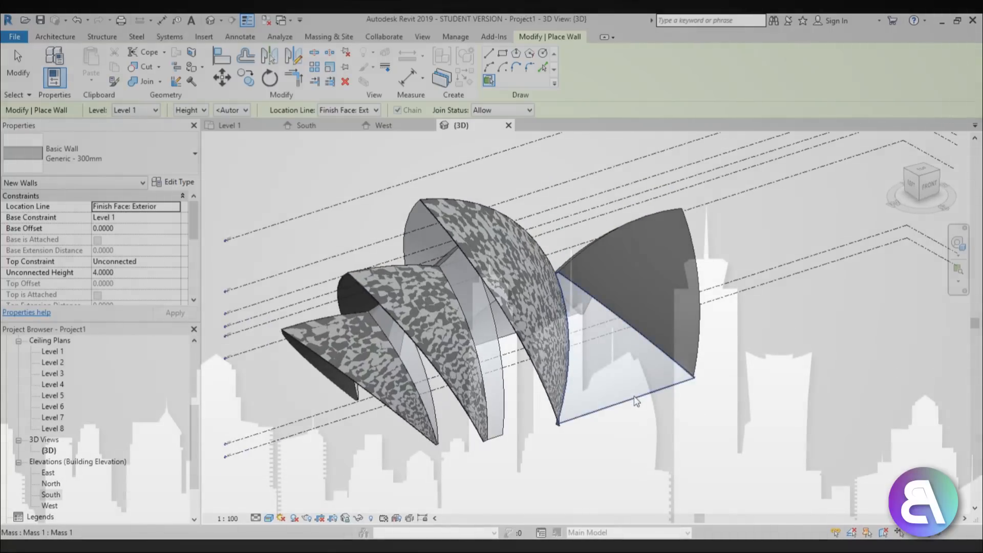
click(636, 400)
scroll(535, 401, down, 2)
shift+middle_drag(535, 401, 524, 408)
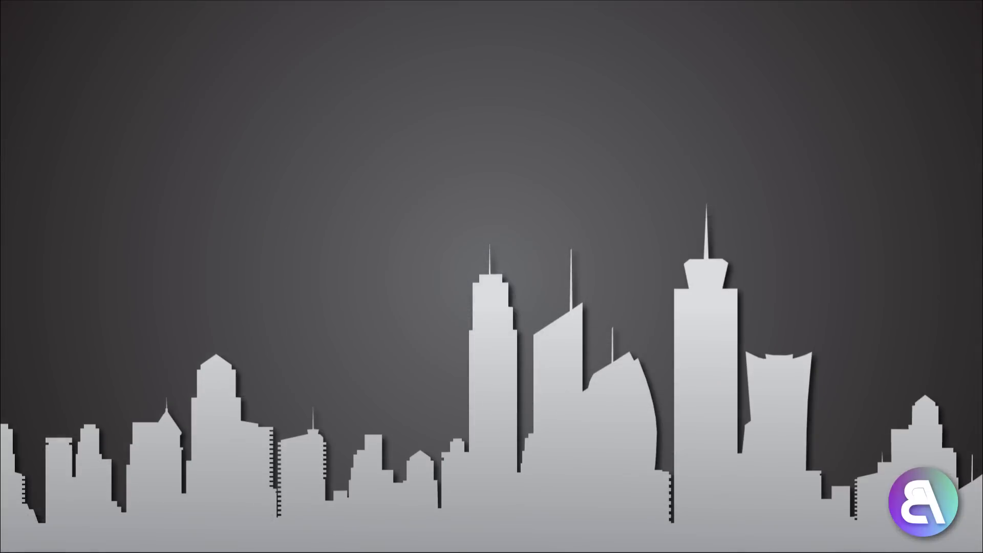